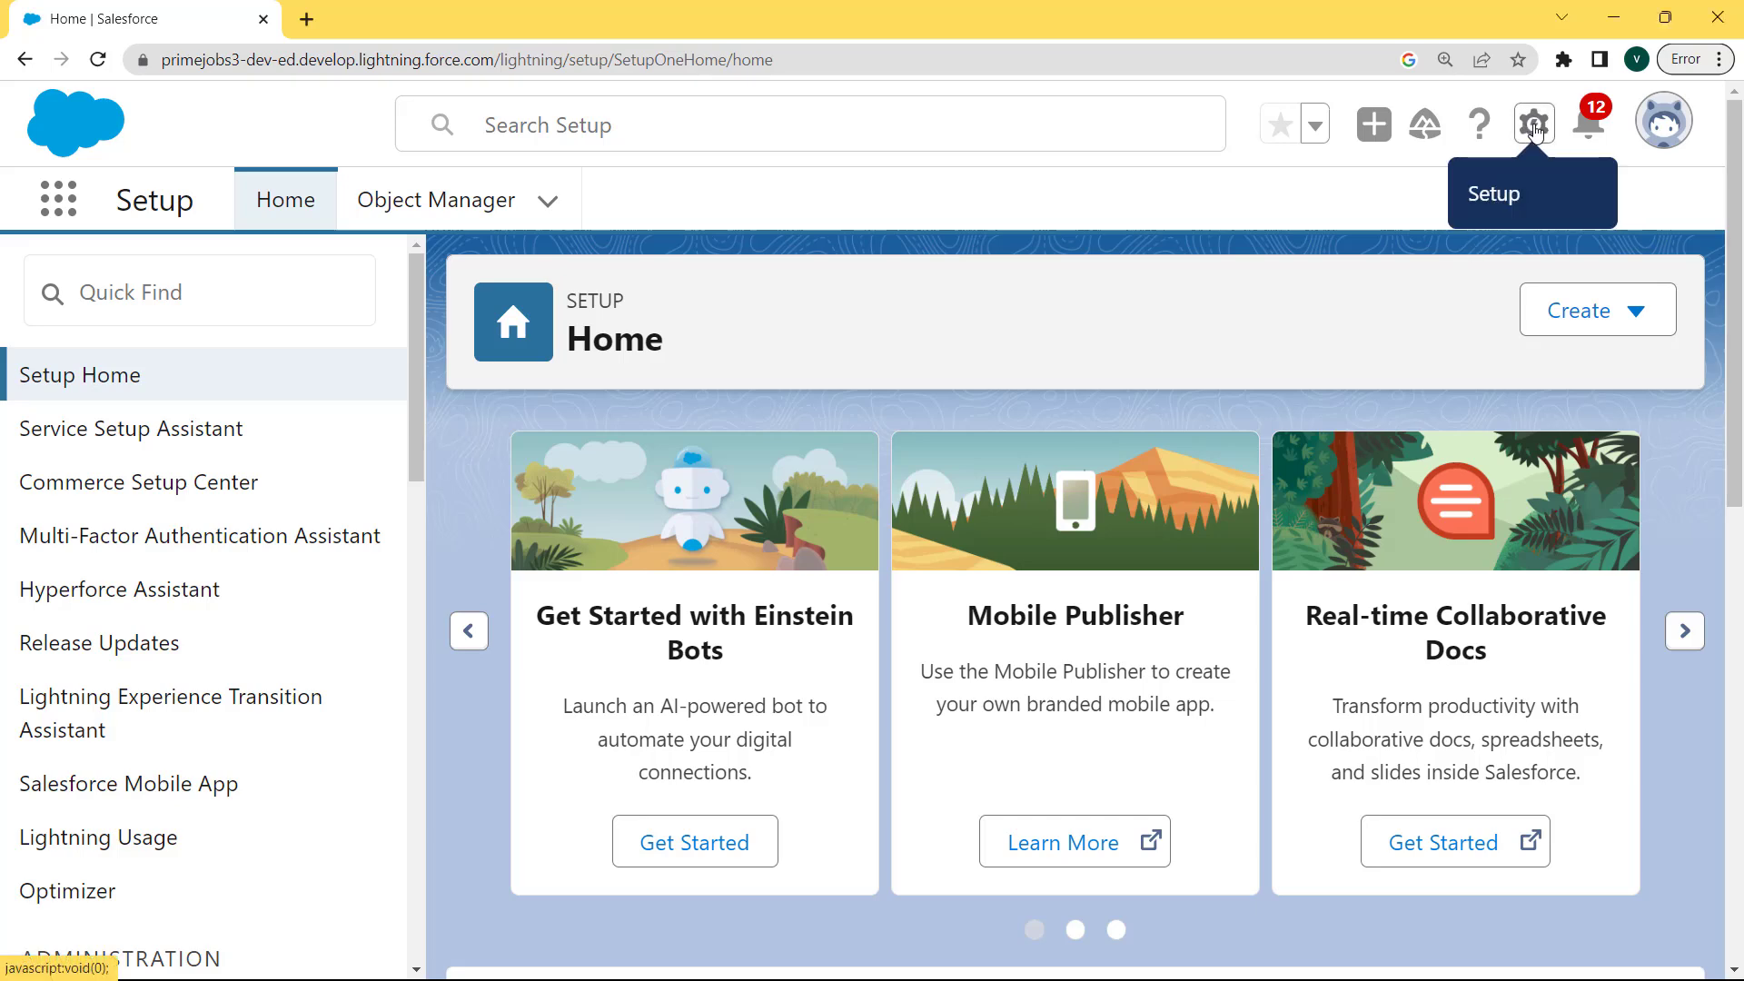
Open the Account object from Object Manager in Setup.
left_click(1535, 130)
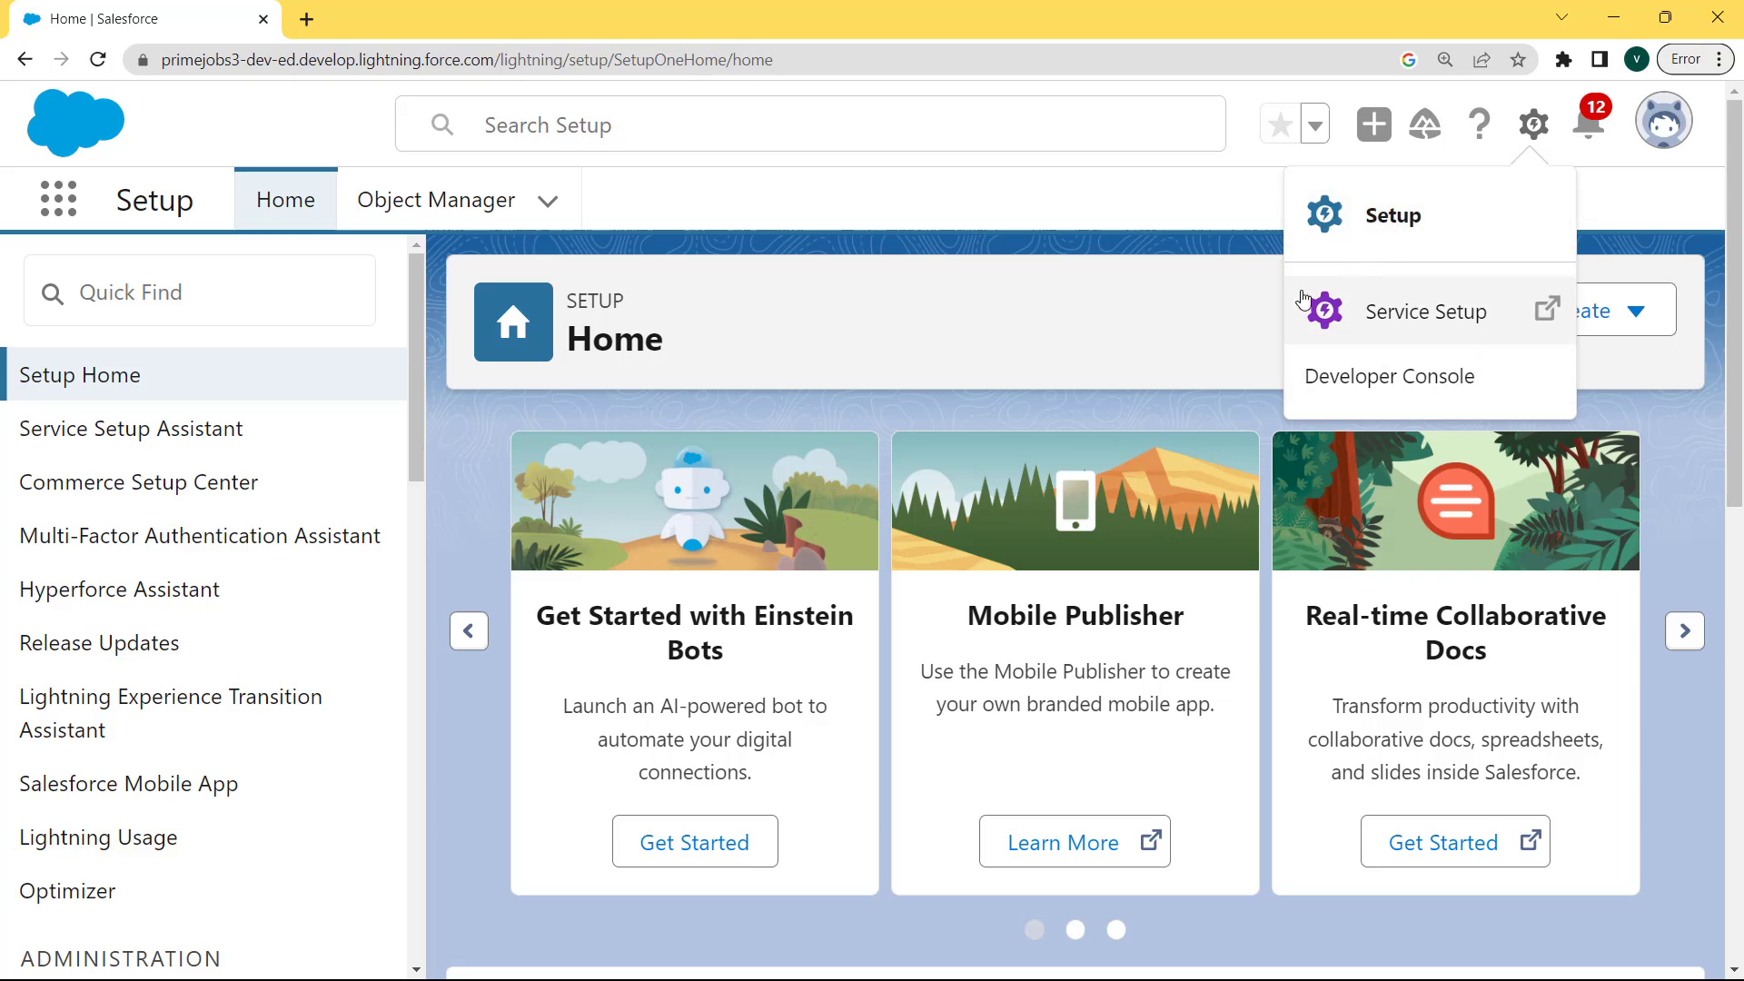
left_click(1402, 214)
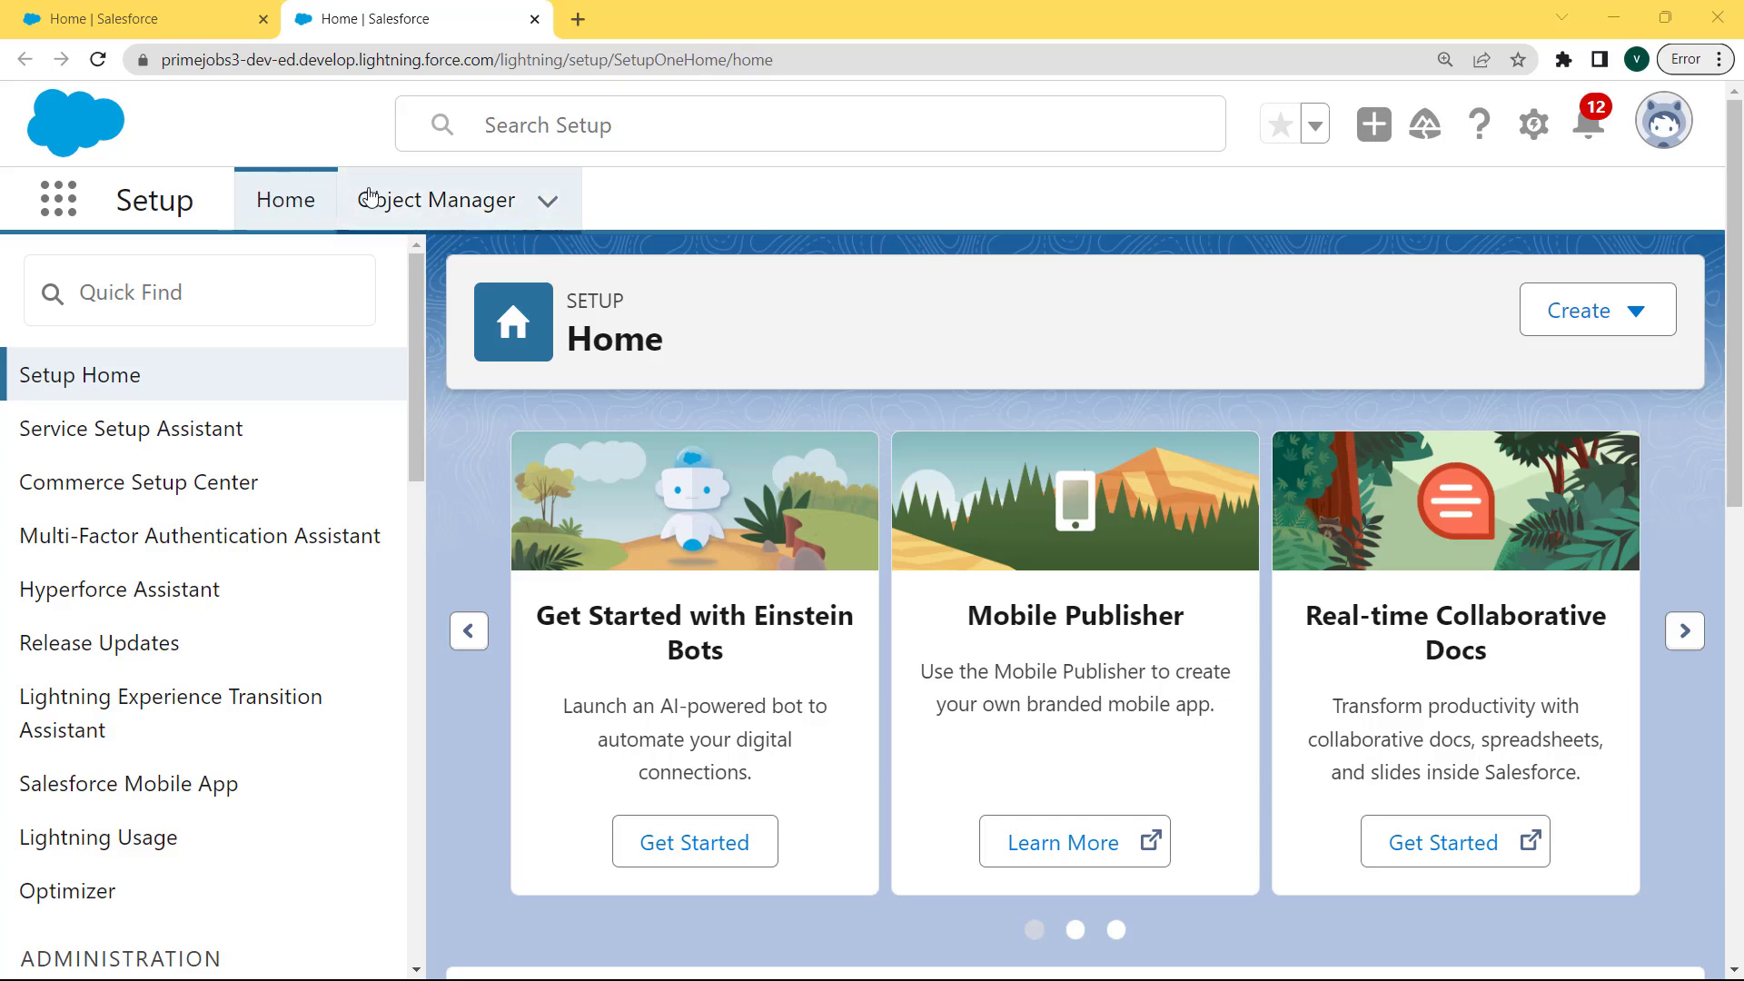
left_click(427, 201)
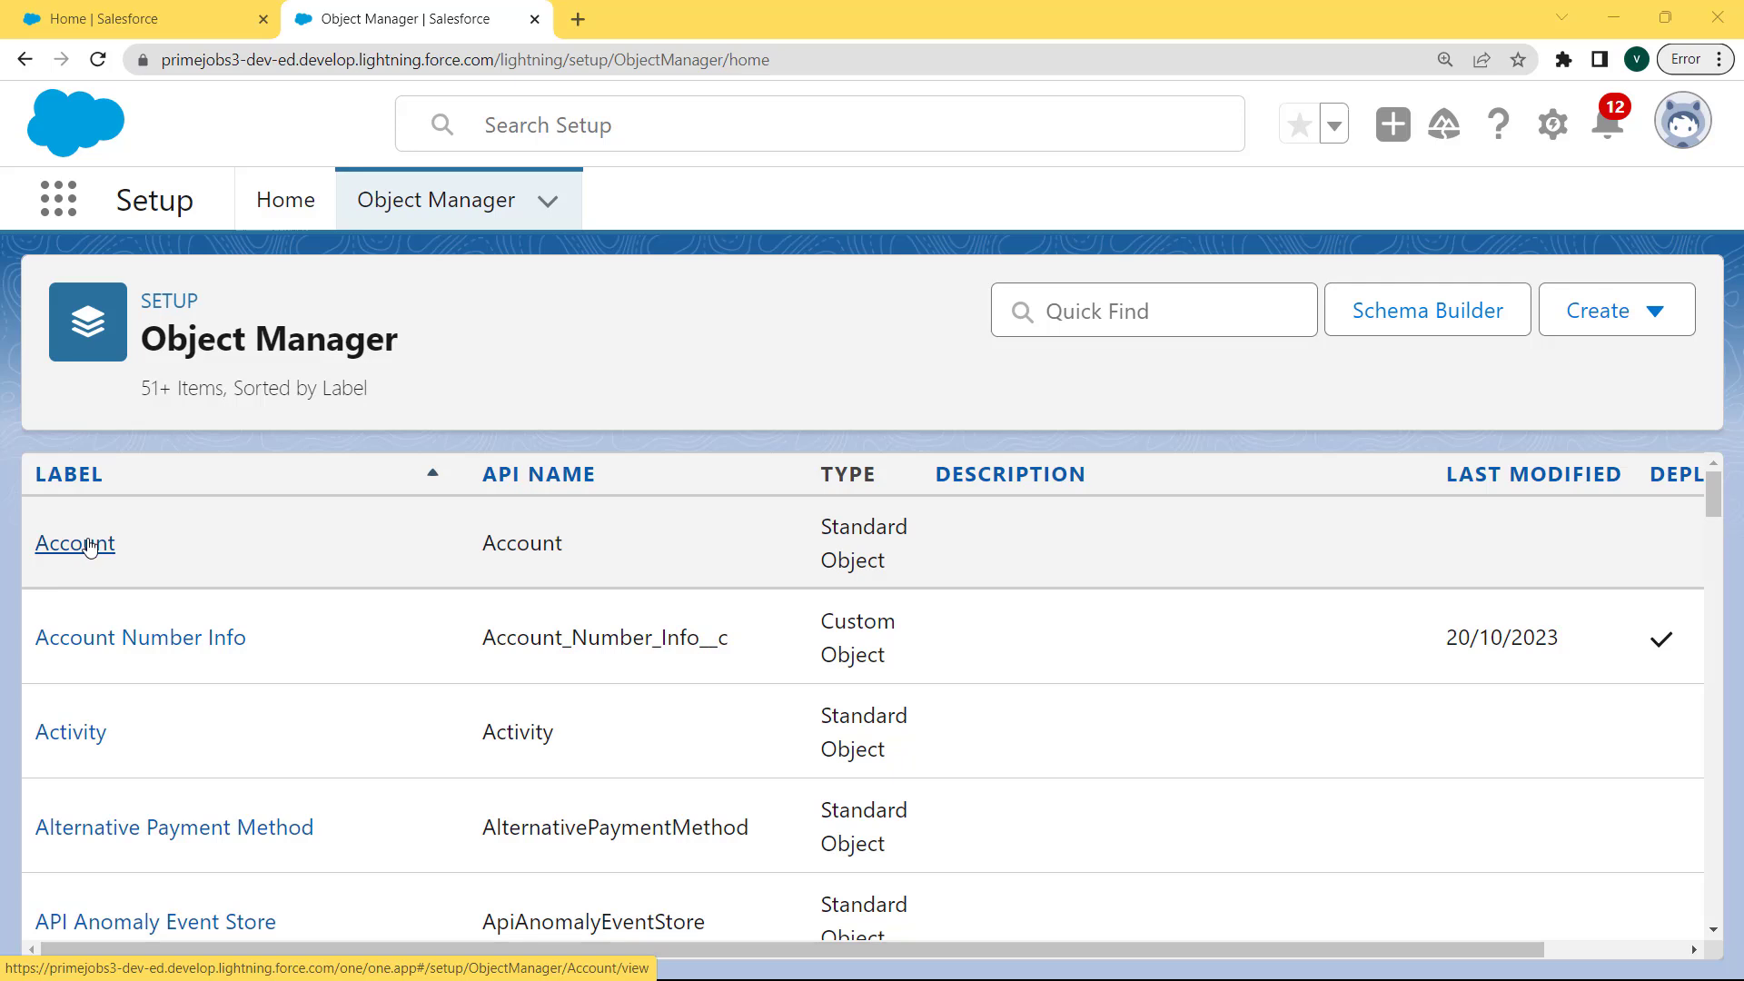
left_click(89, 546)
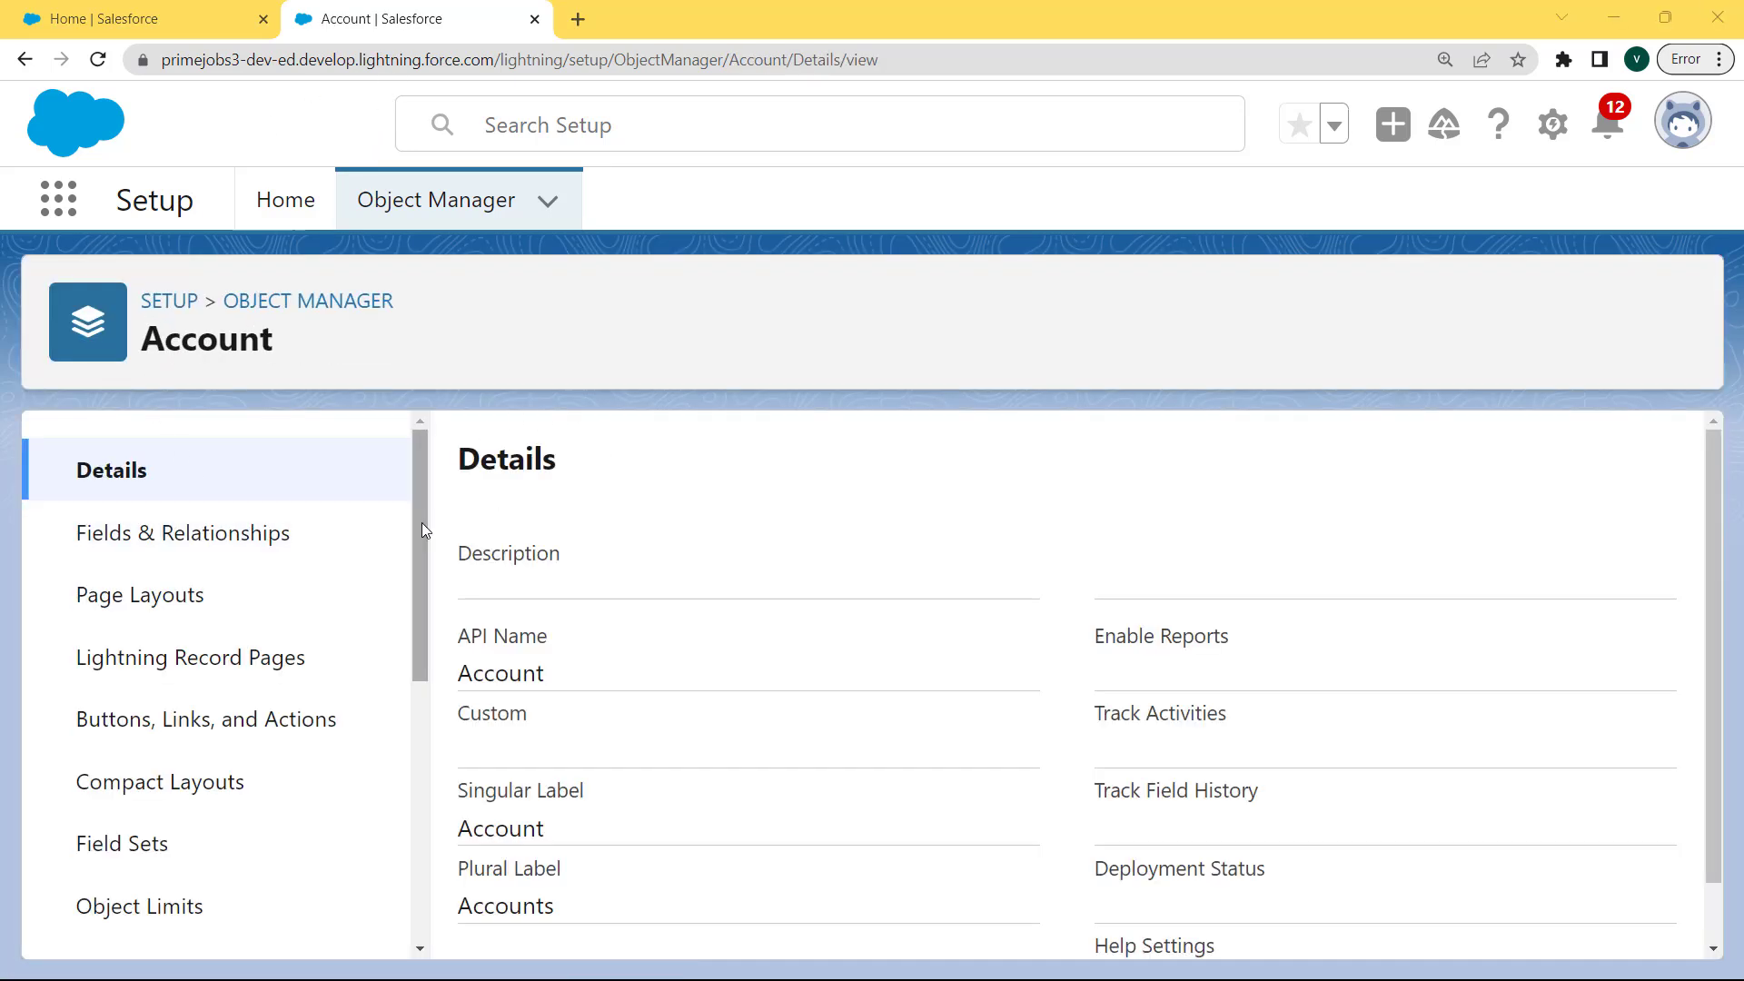
Open the Account object's validation rules and start creating a new rule.
left_click_drag(421, 515, 424, 807)
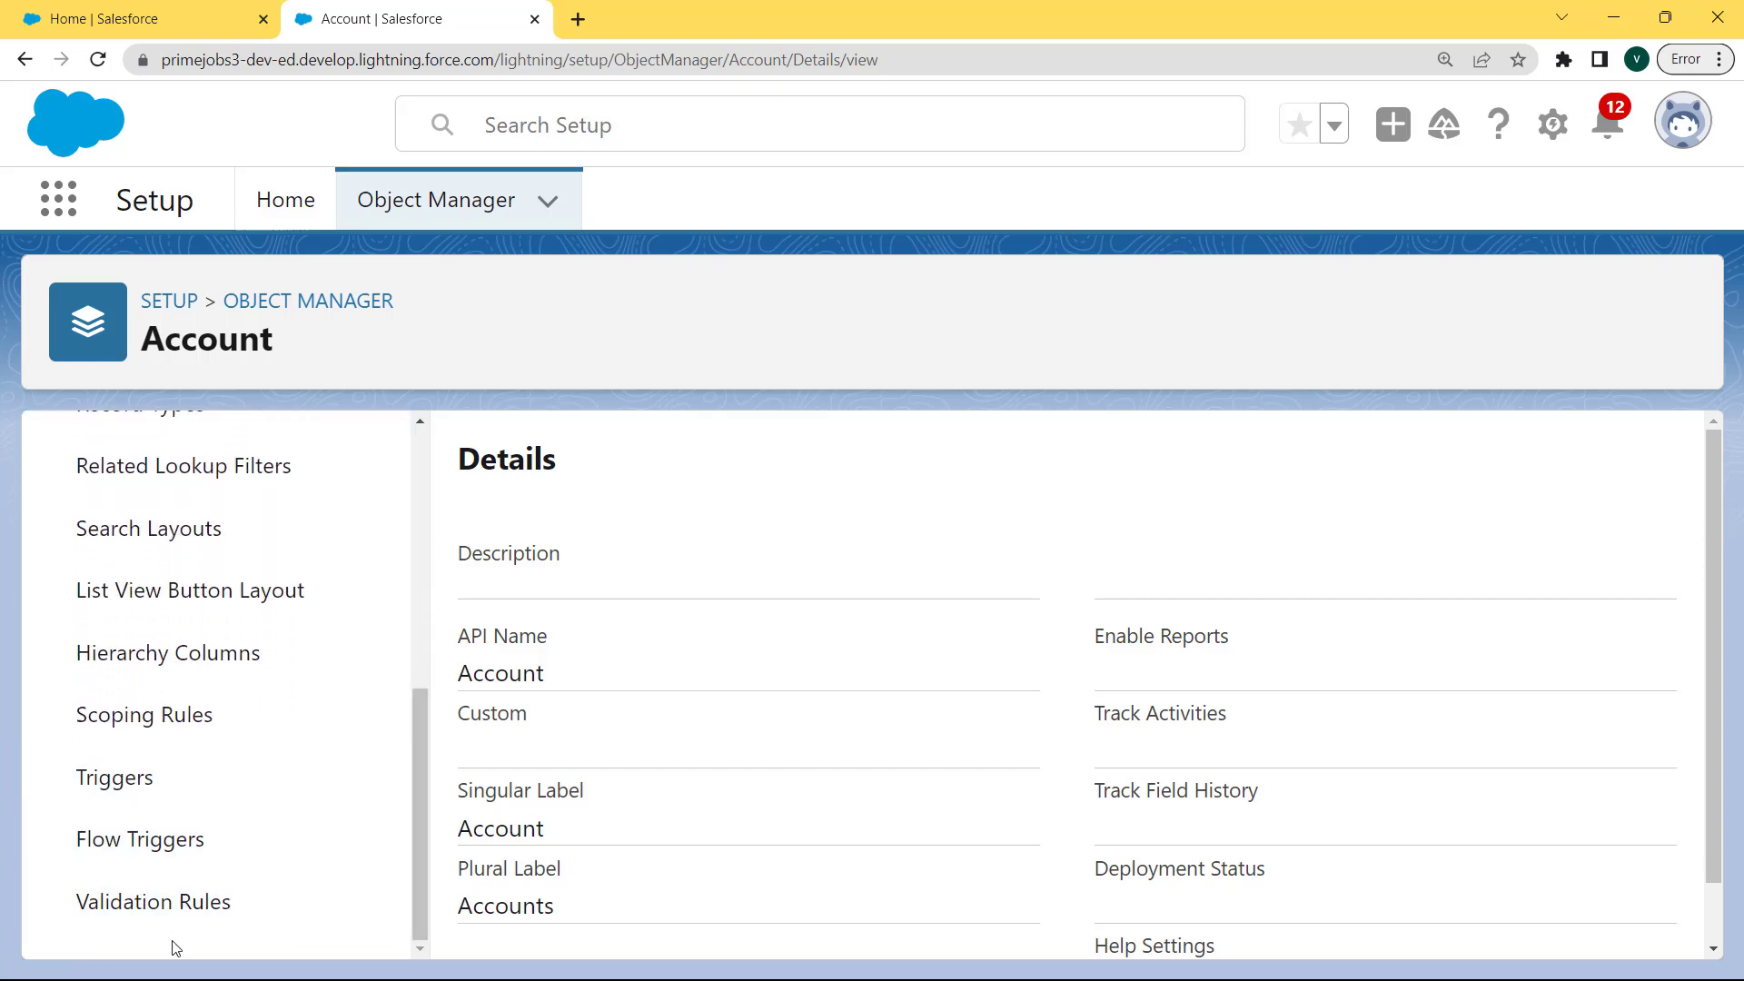
left_click(80, 895)
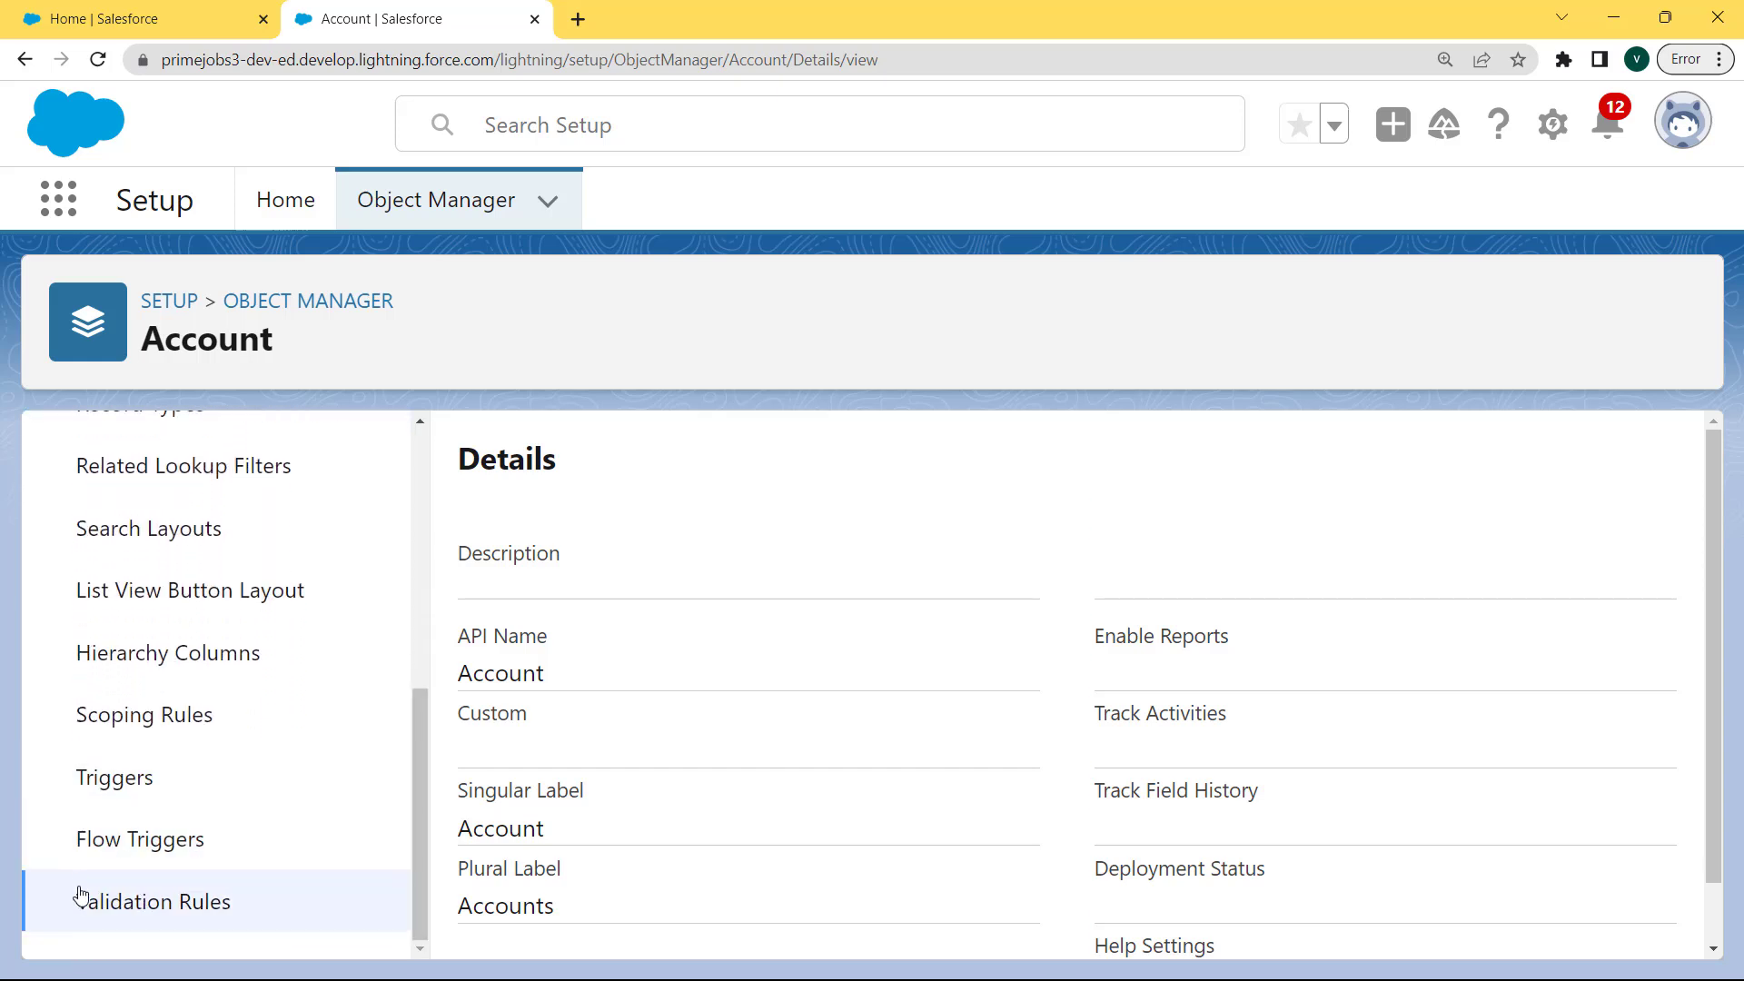
left_click(135, 901)
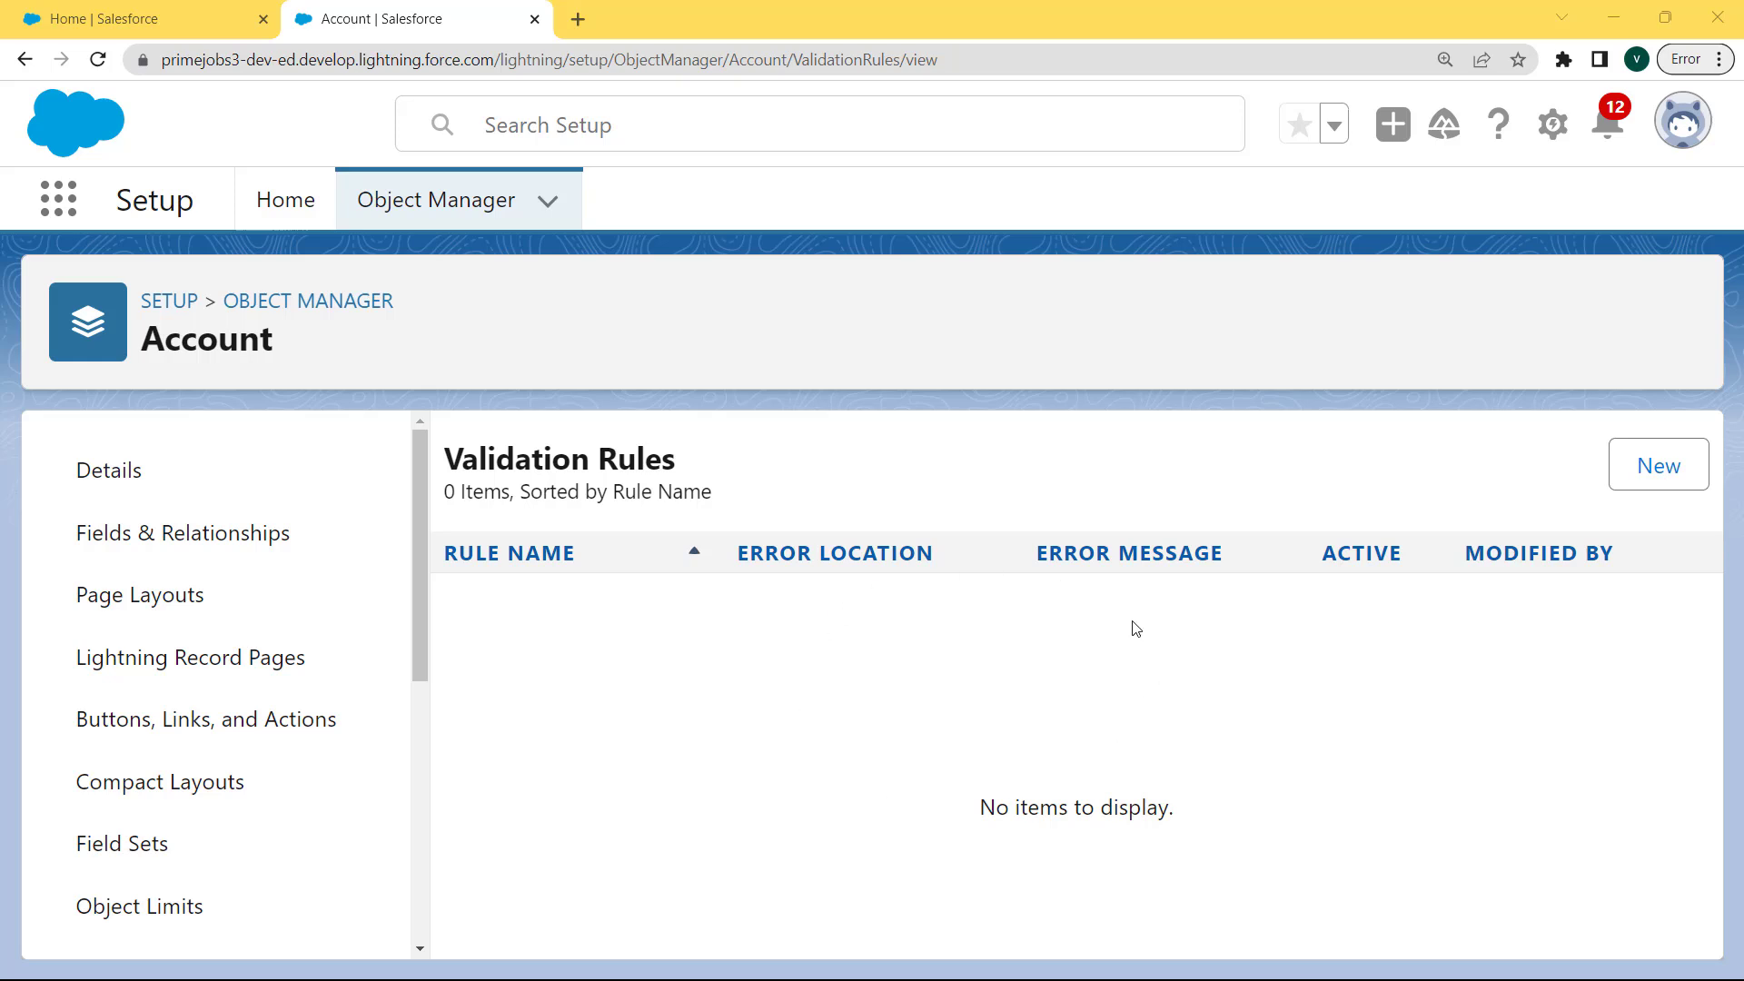
left_click(1639, 448)
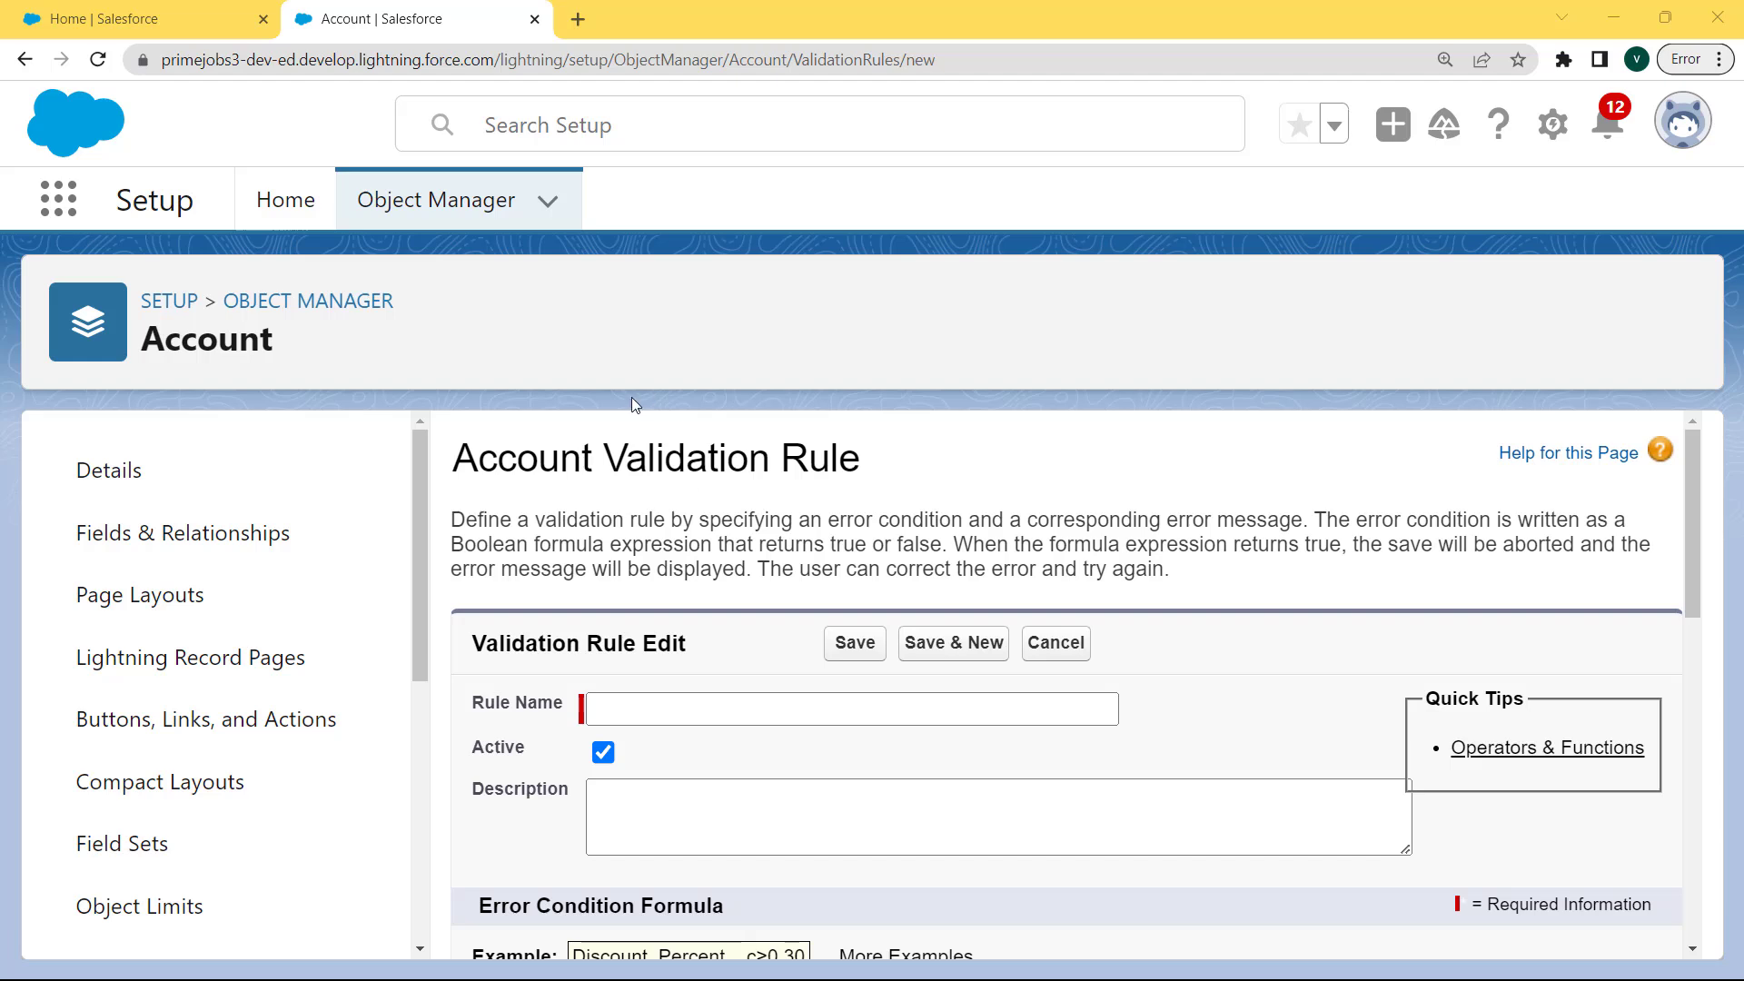
Name the new validation rule Annual_Revenue_Check.
left_click(600, 710)
left_click(756, 711)
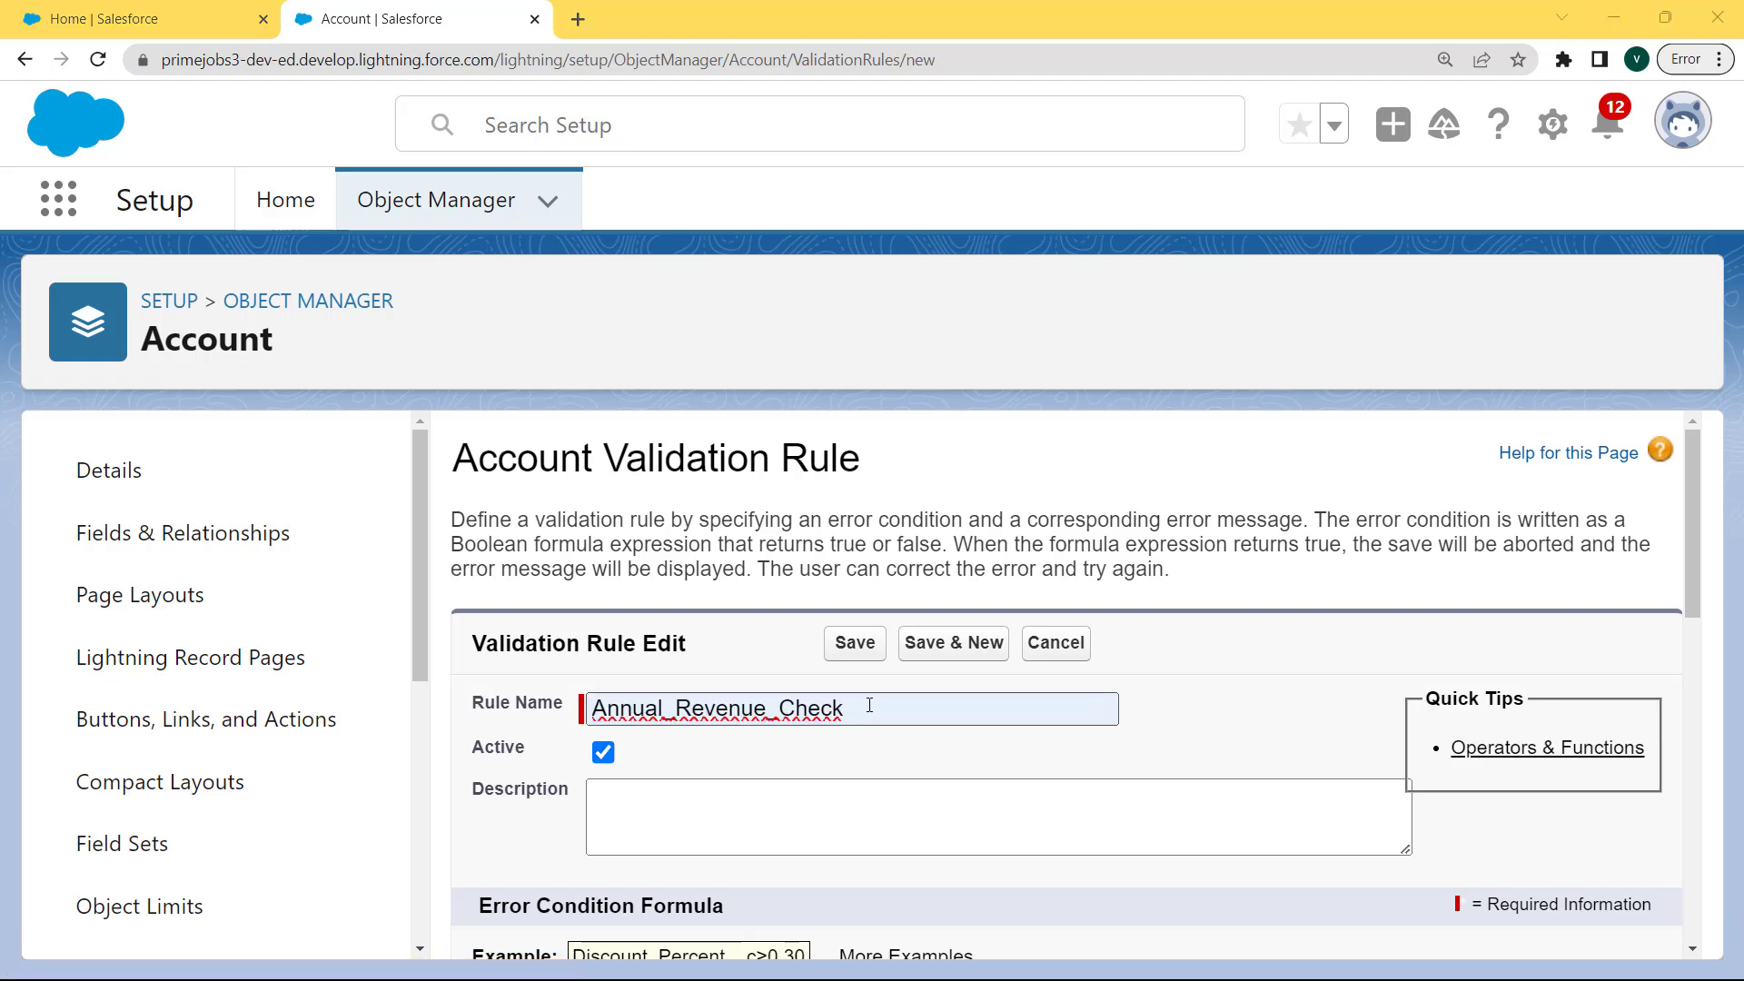
left_click_drag(868, 707, 578, 709)
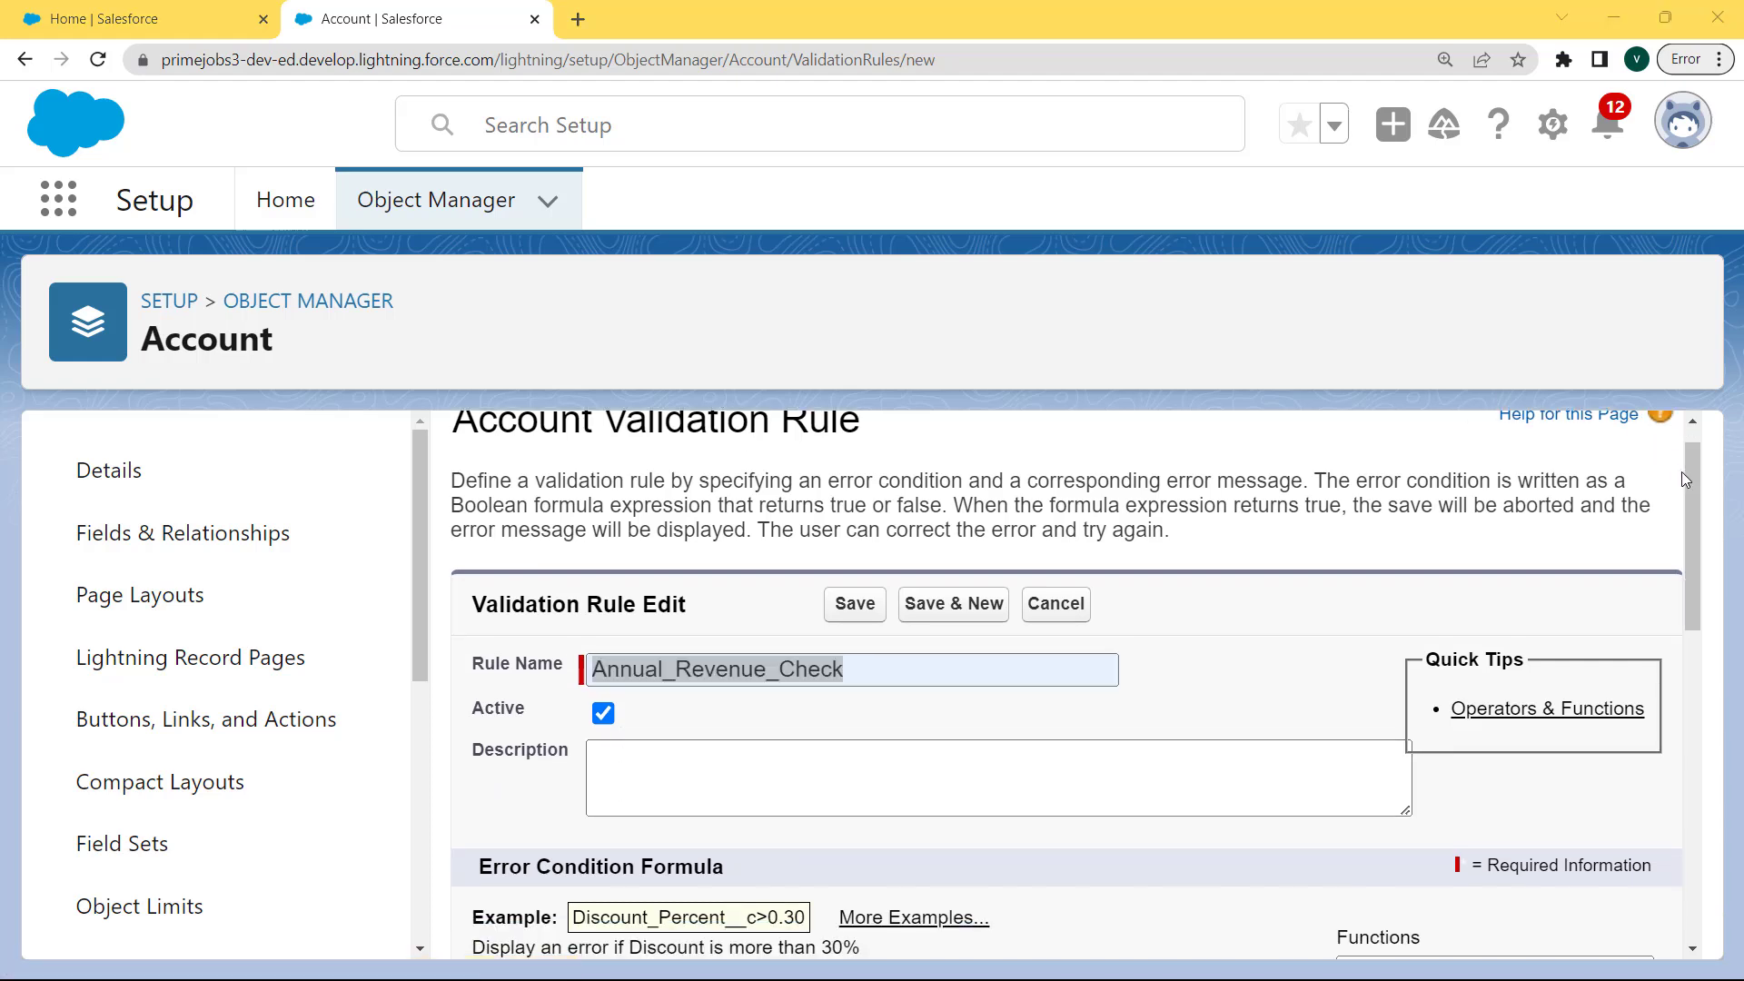
Insert the Account object's Annual Revenue field into the error condition formula.
left_click_drag(1688, 476, 1691, 603)
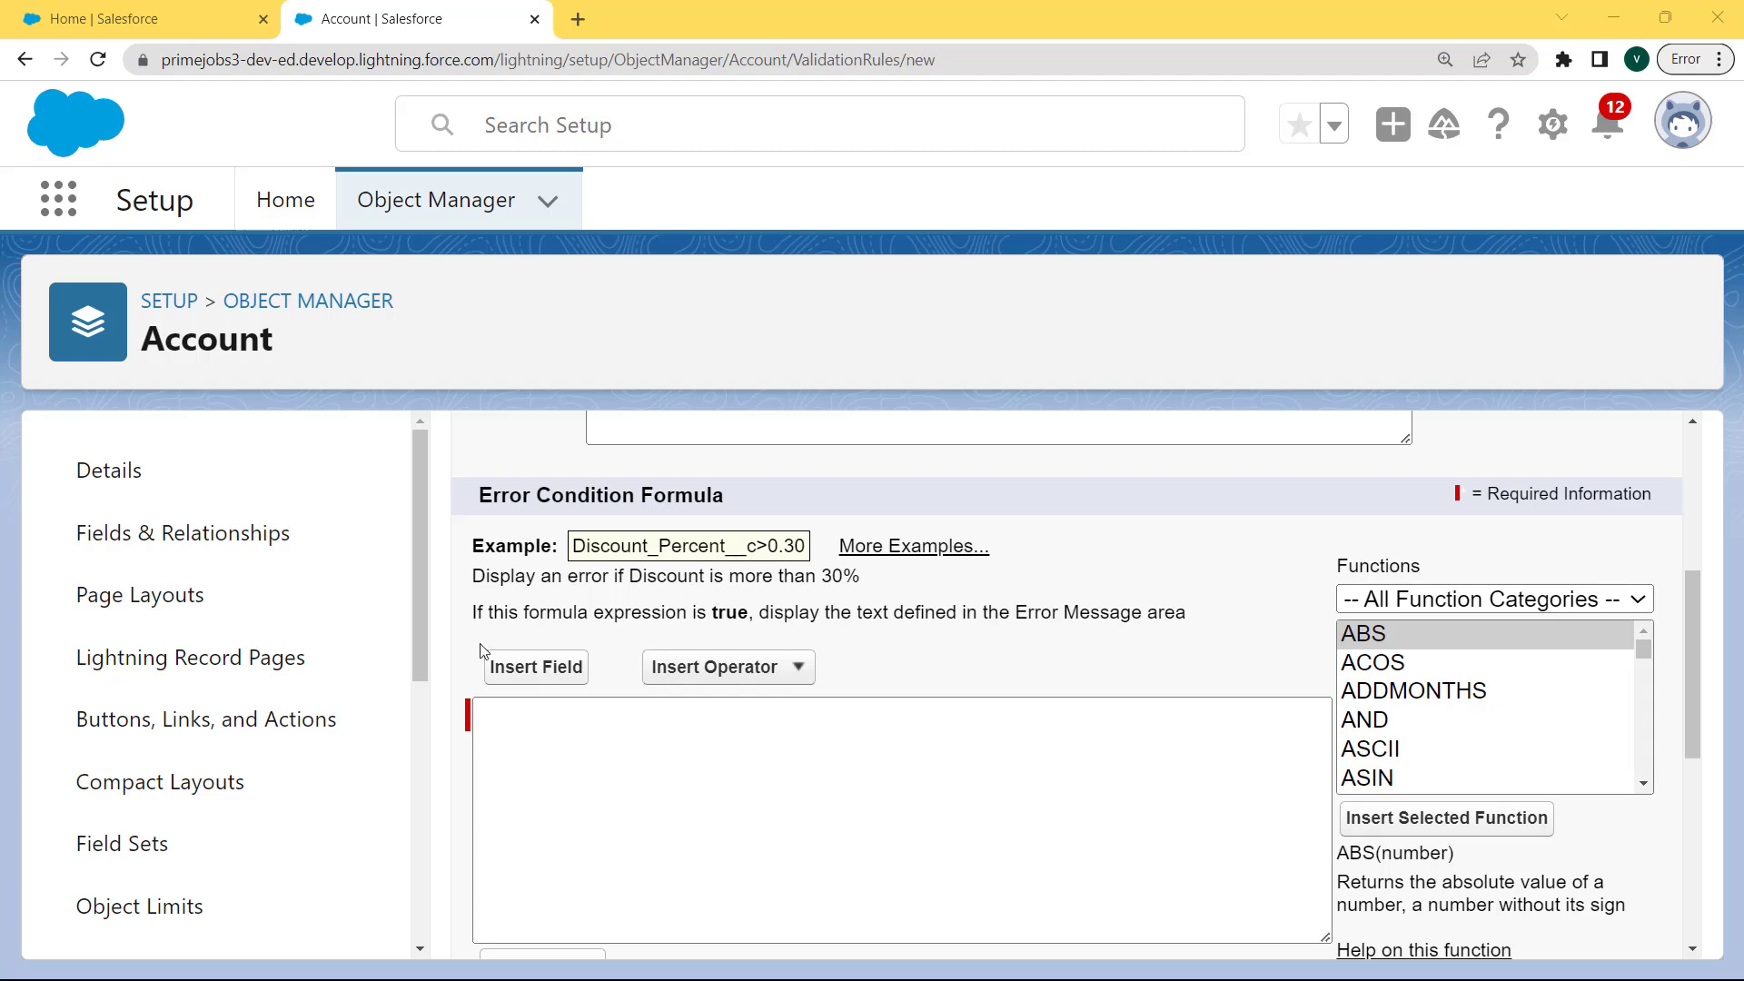
left_click(528, 669)
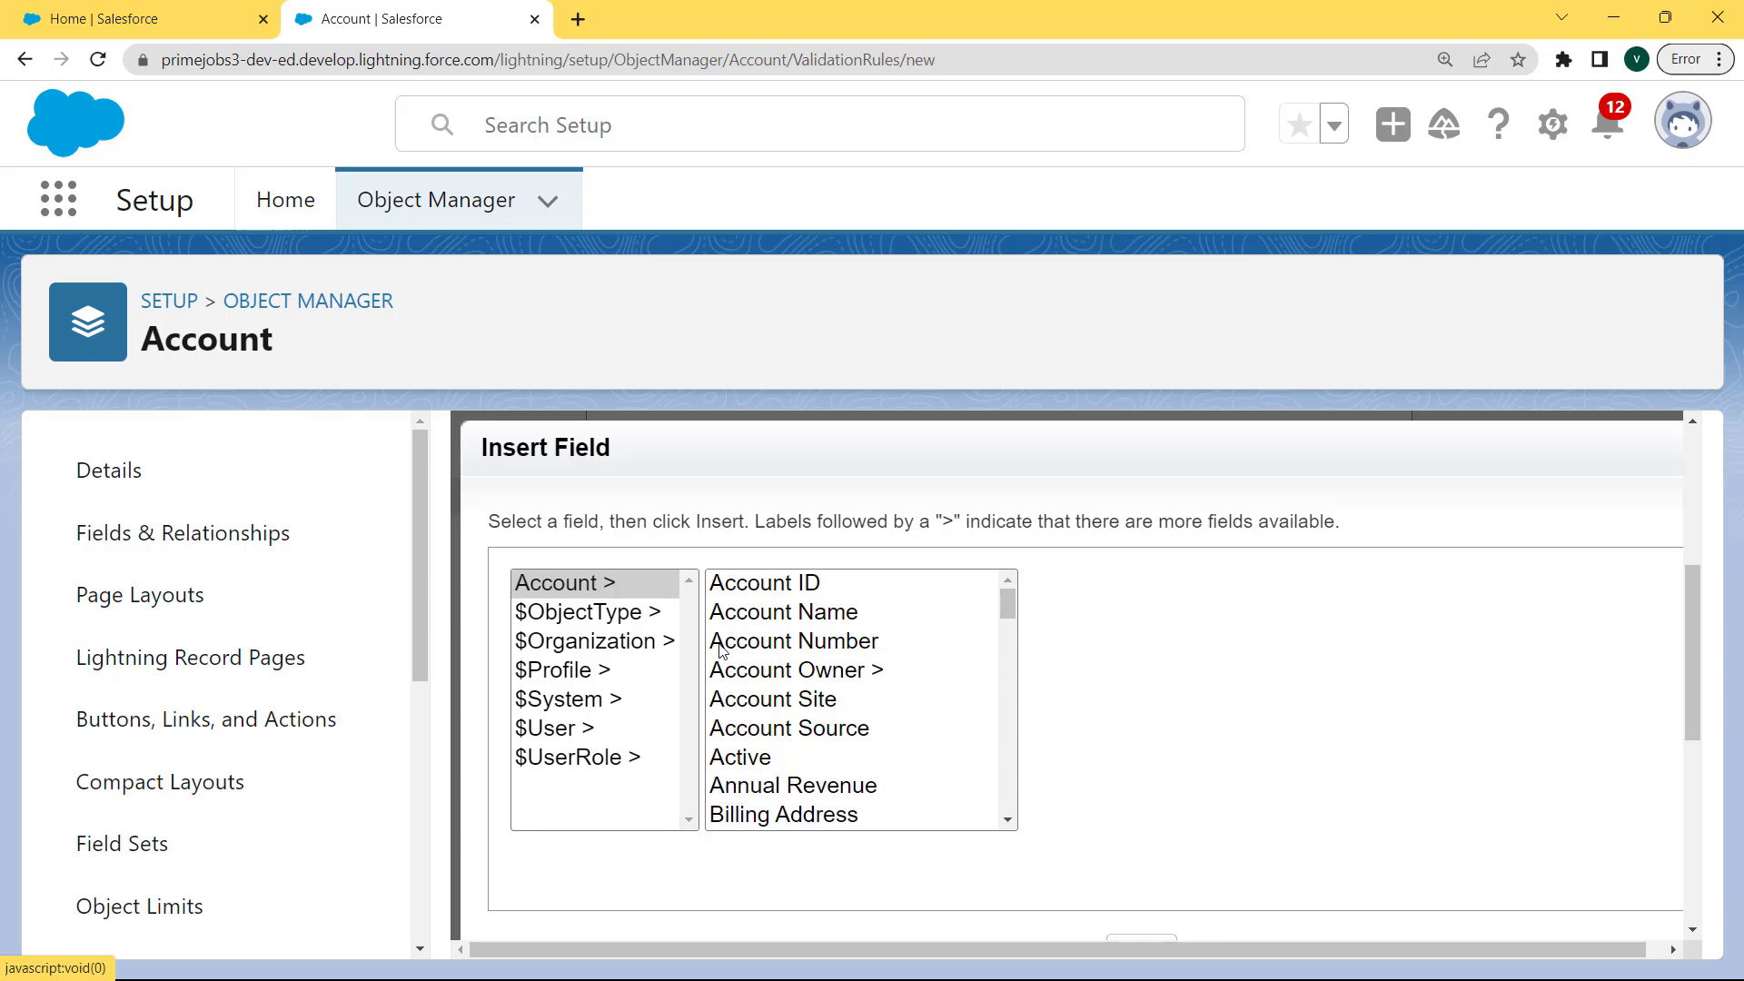
left_click(780, 785)
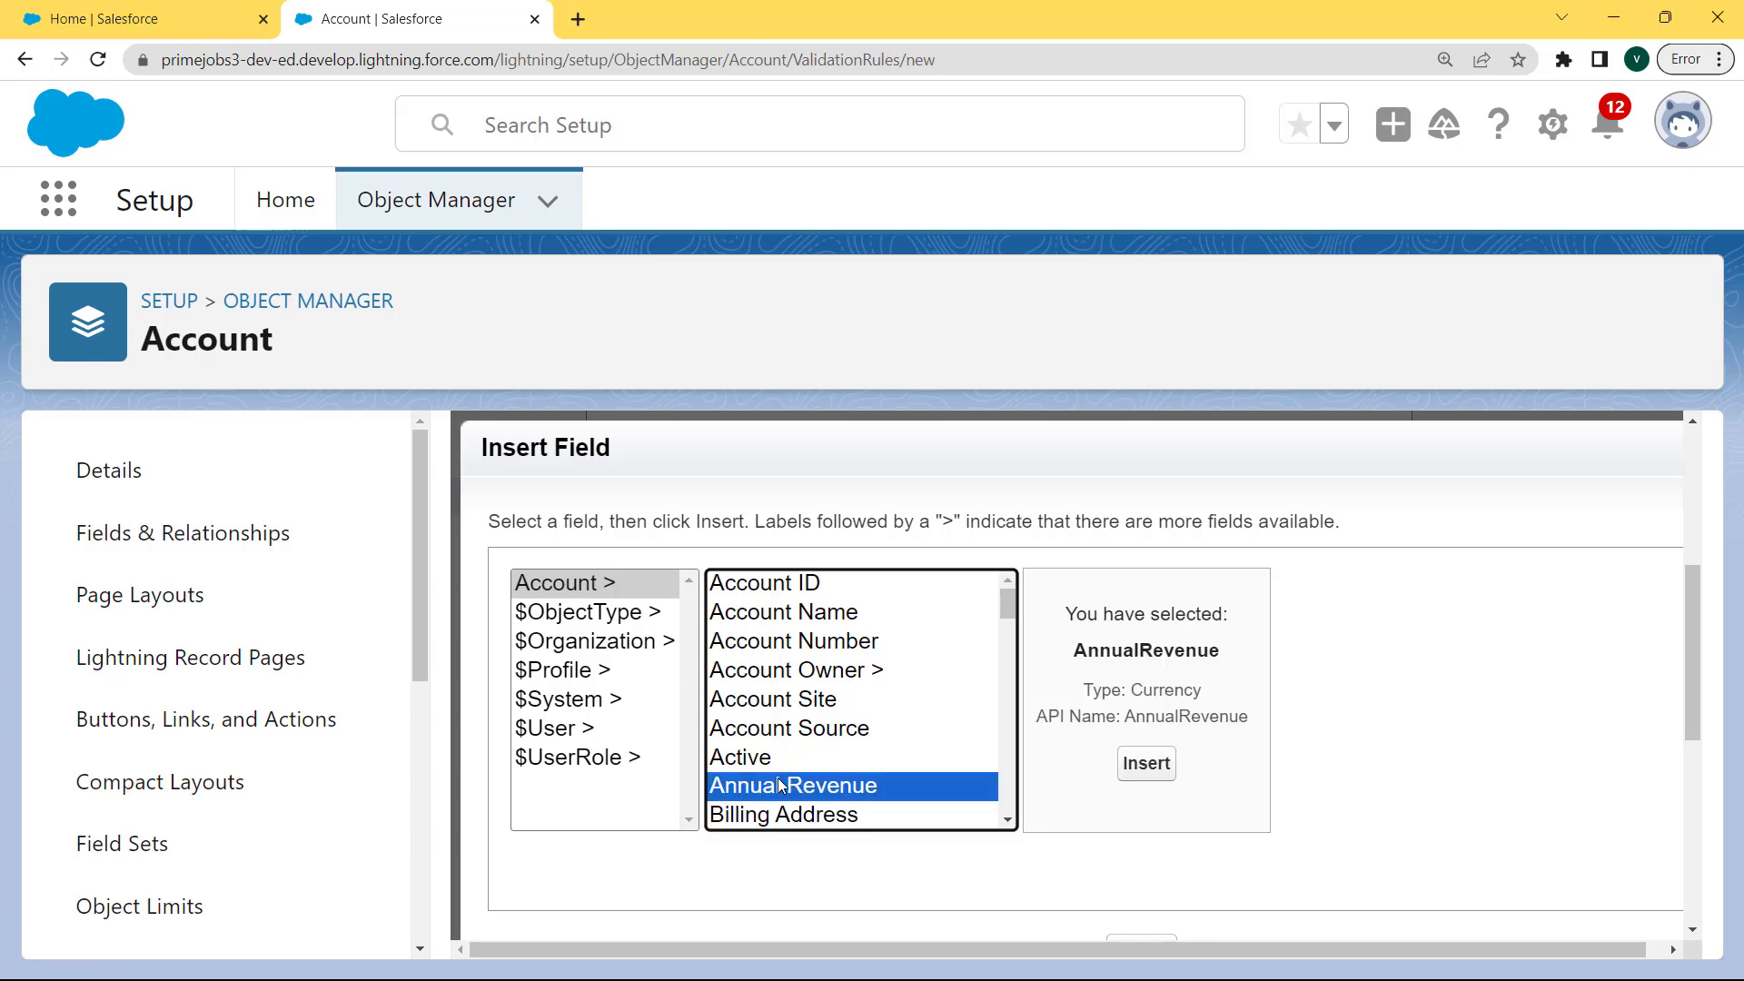
left_click(1145, 762)
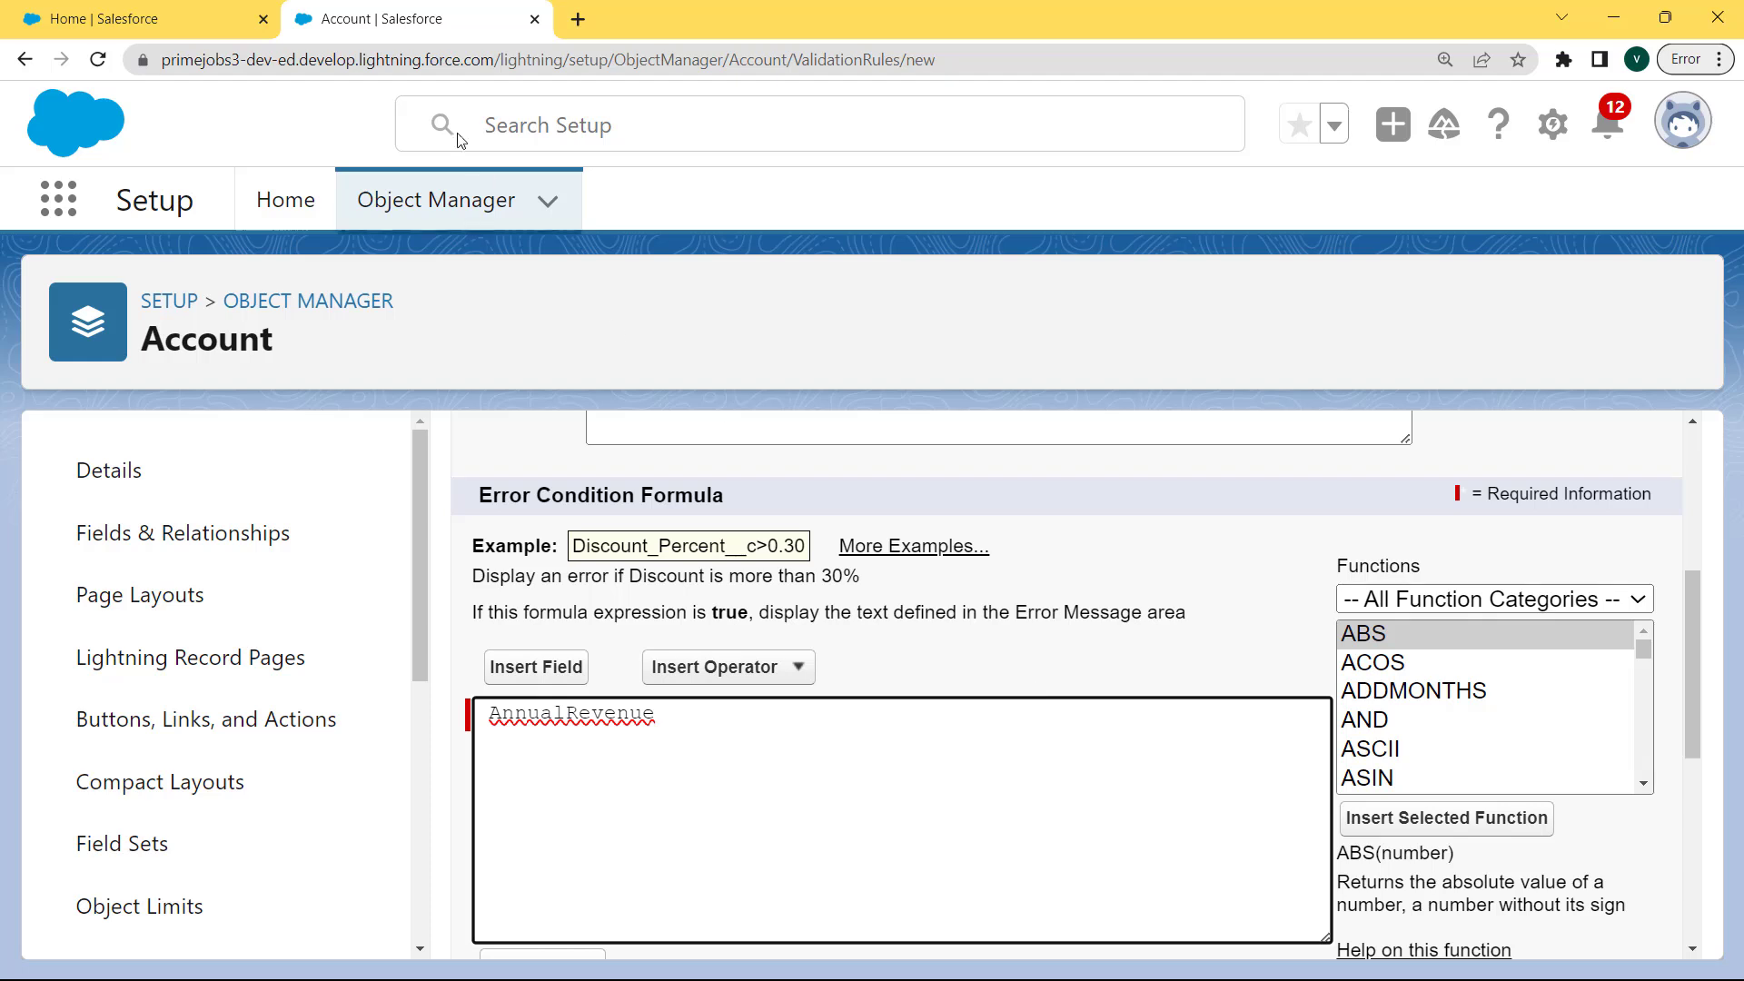
left_click_drag(670, 714, 459, 734)
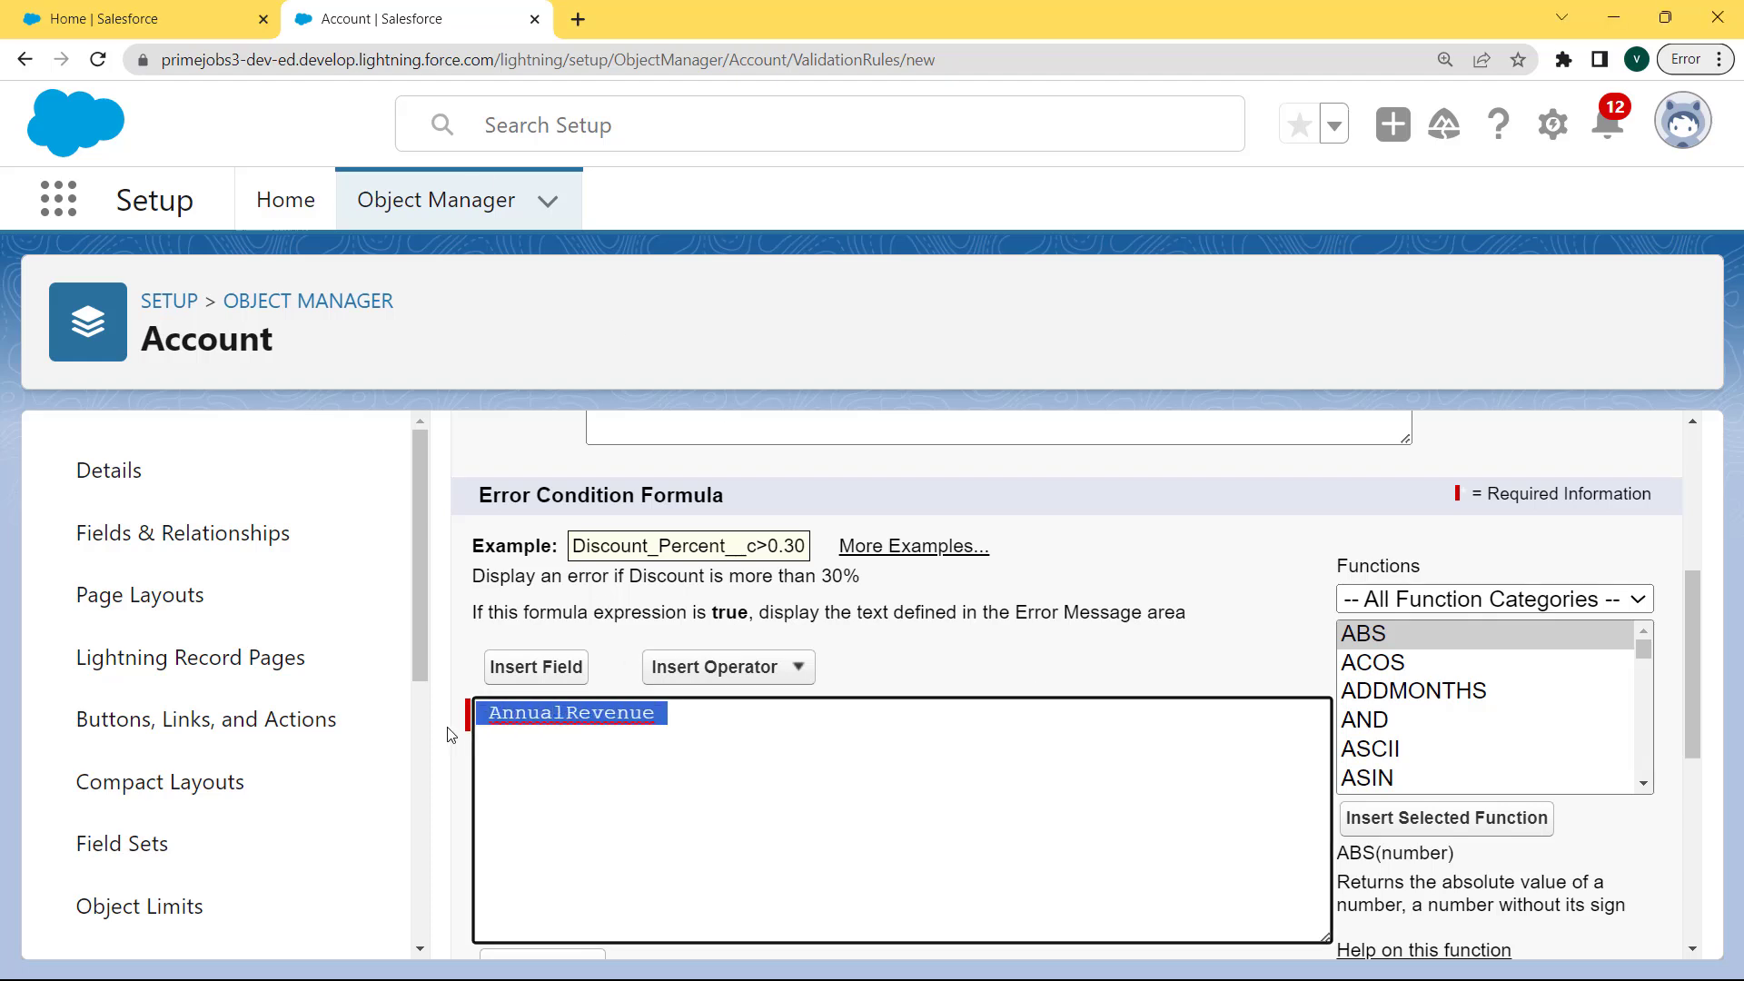
left_click(680, 724)
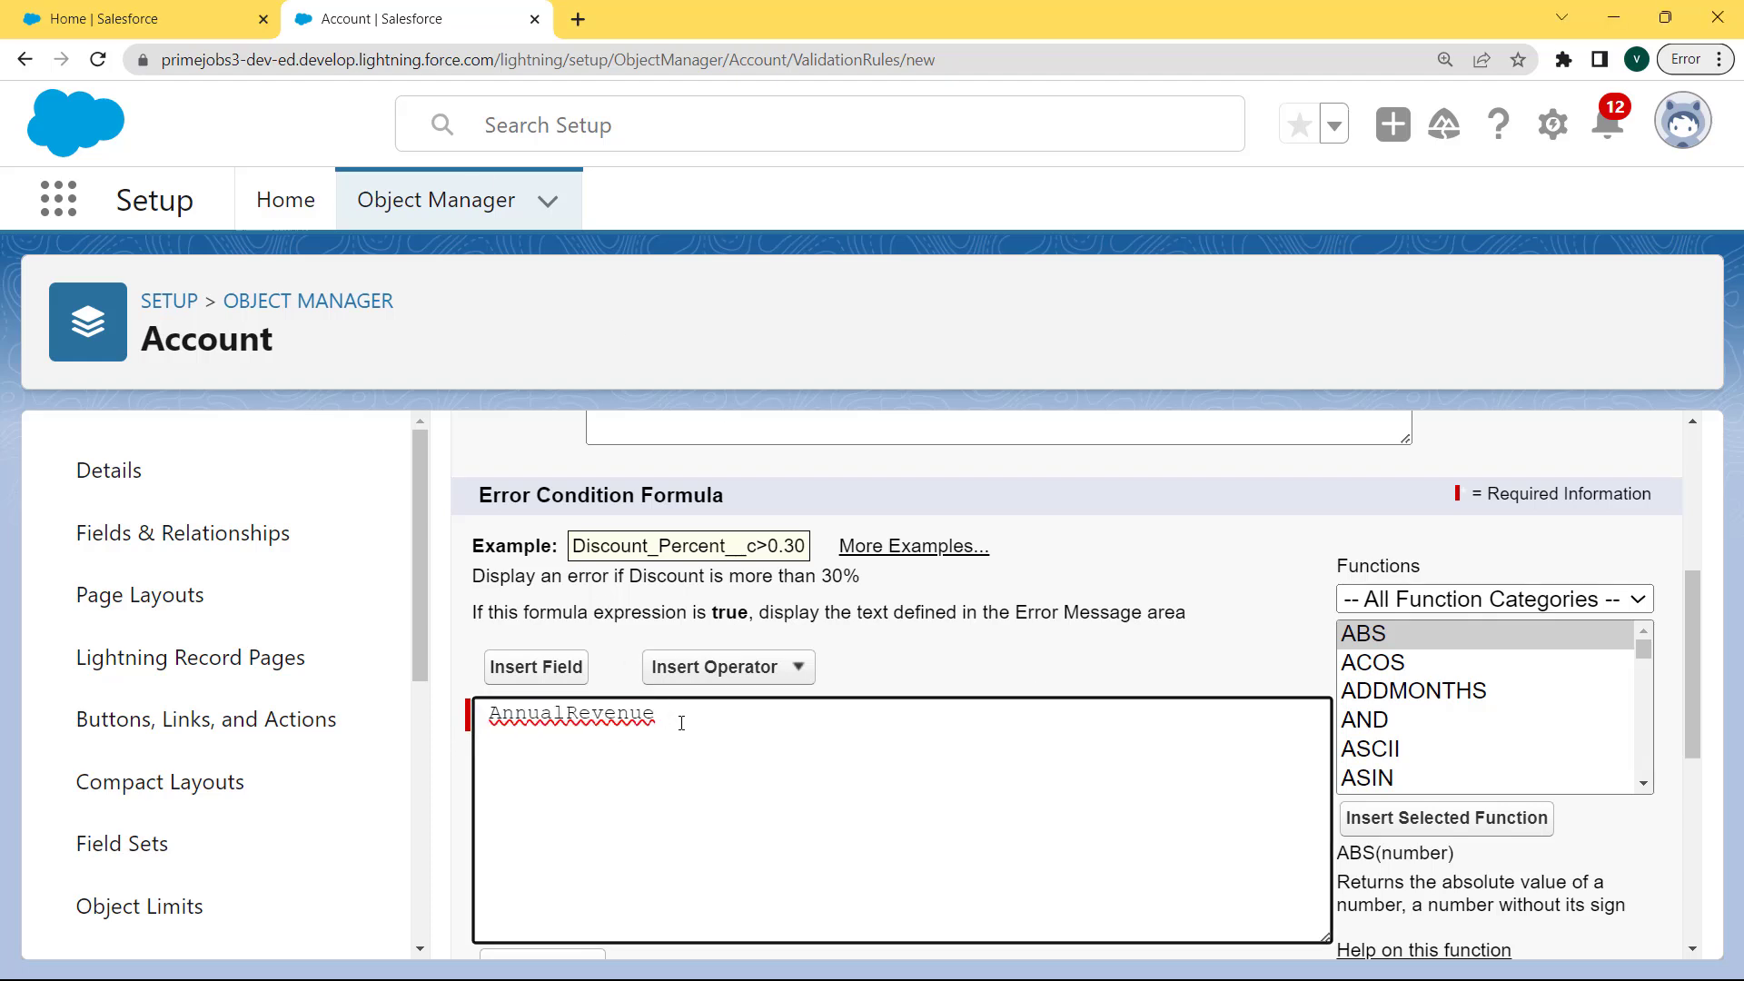
Complete the error condition formula as AnnualRevenue < 5000 using the Less Than operator.
left_click(724, 679)
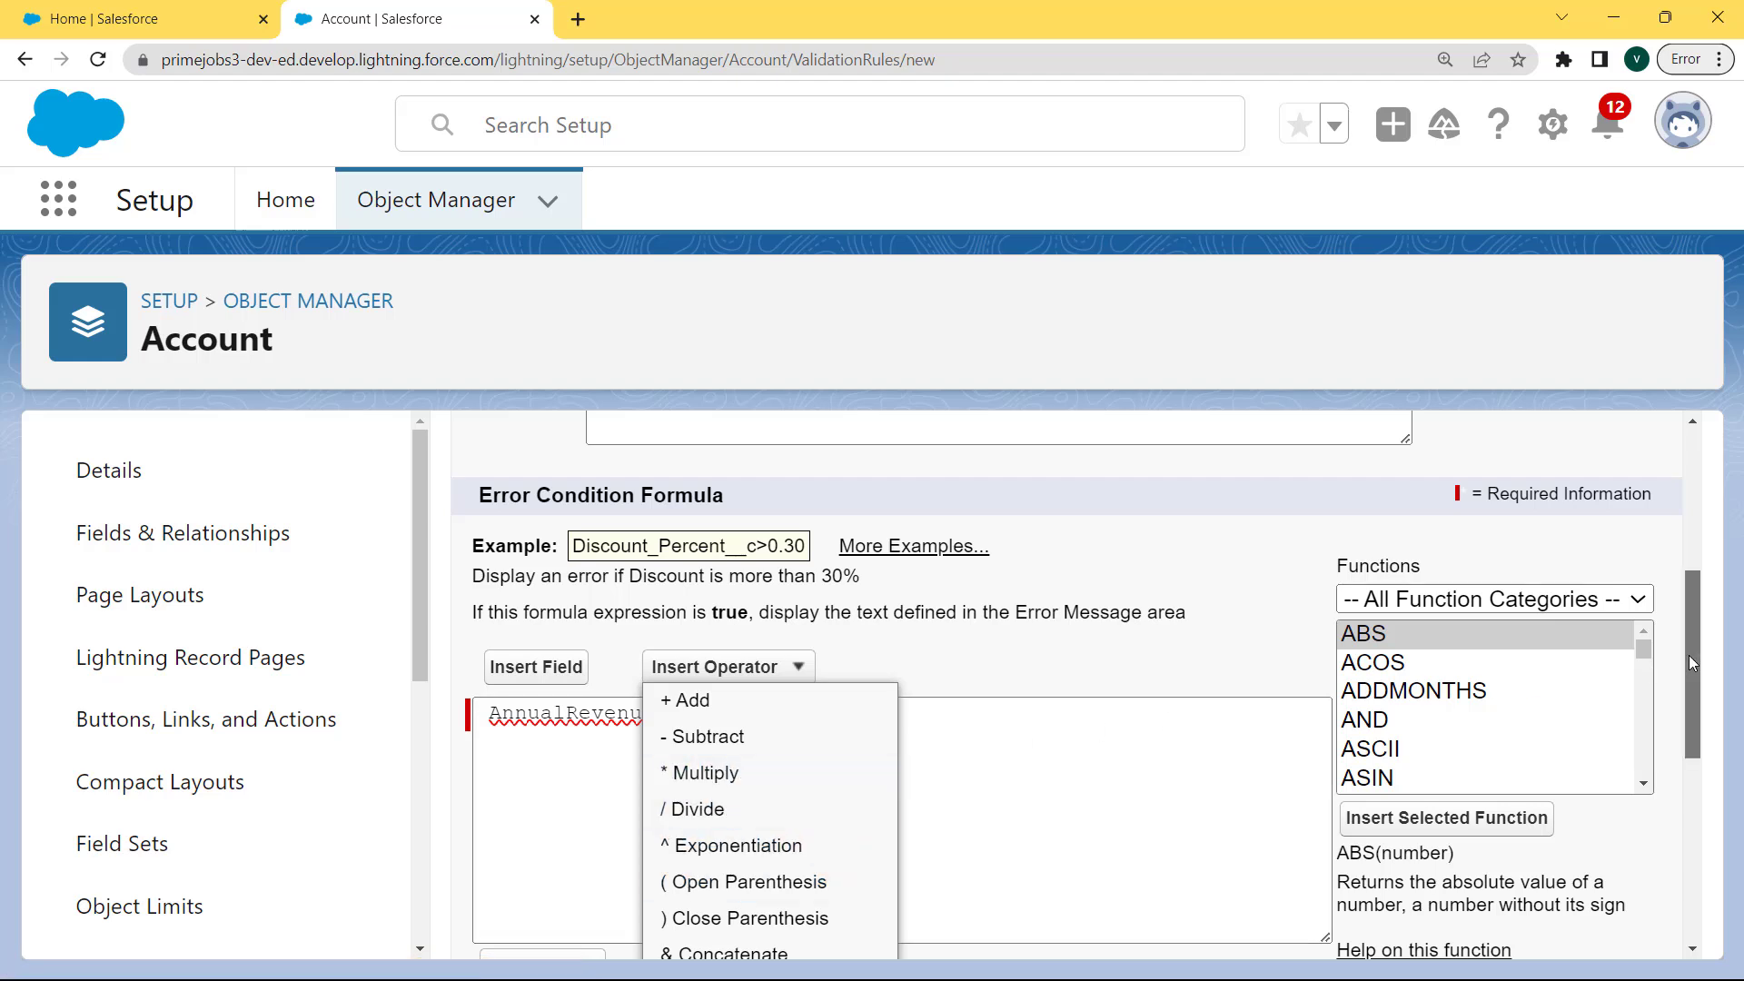
left_click_drag(1688, 656, 1681, 744)
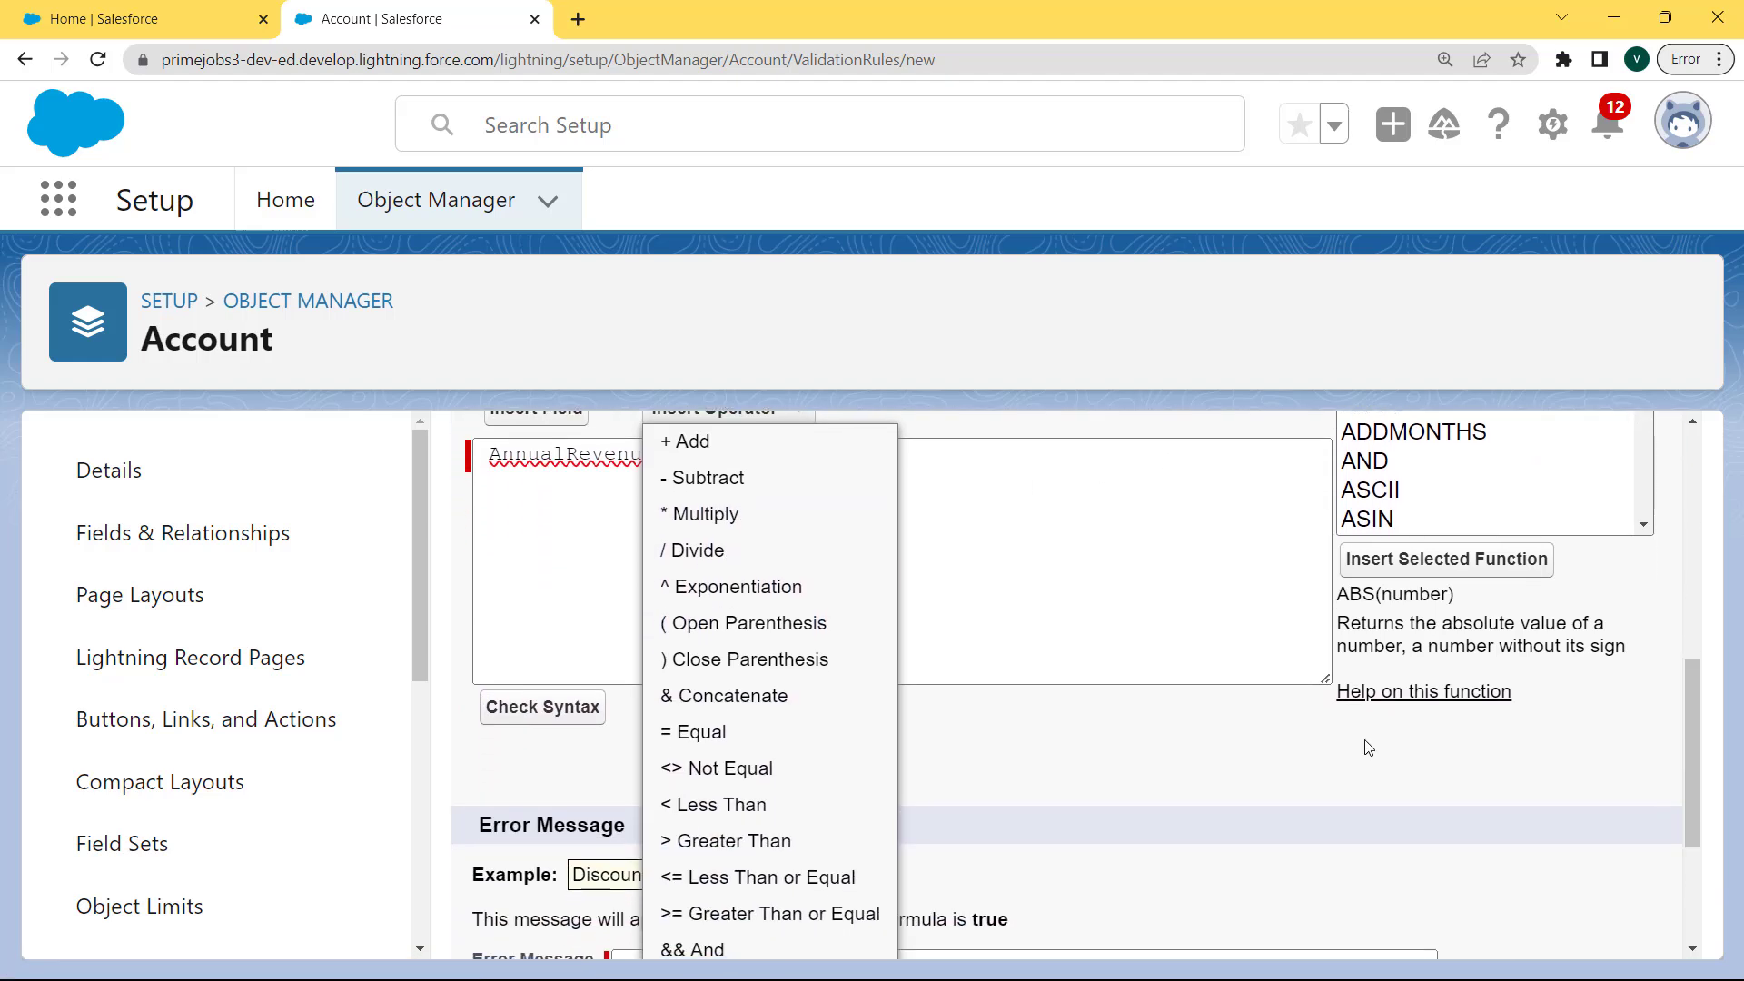
left_click(655, 811)
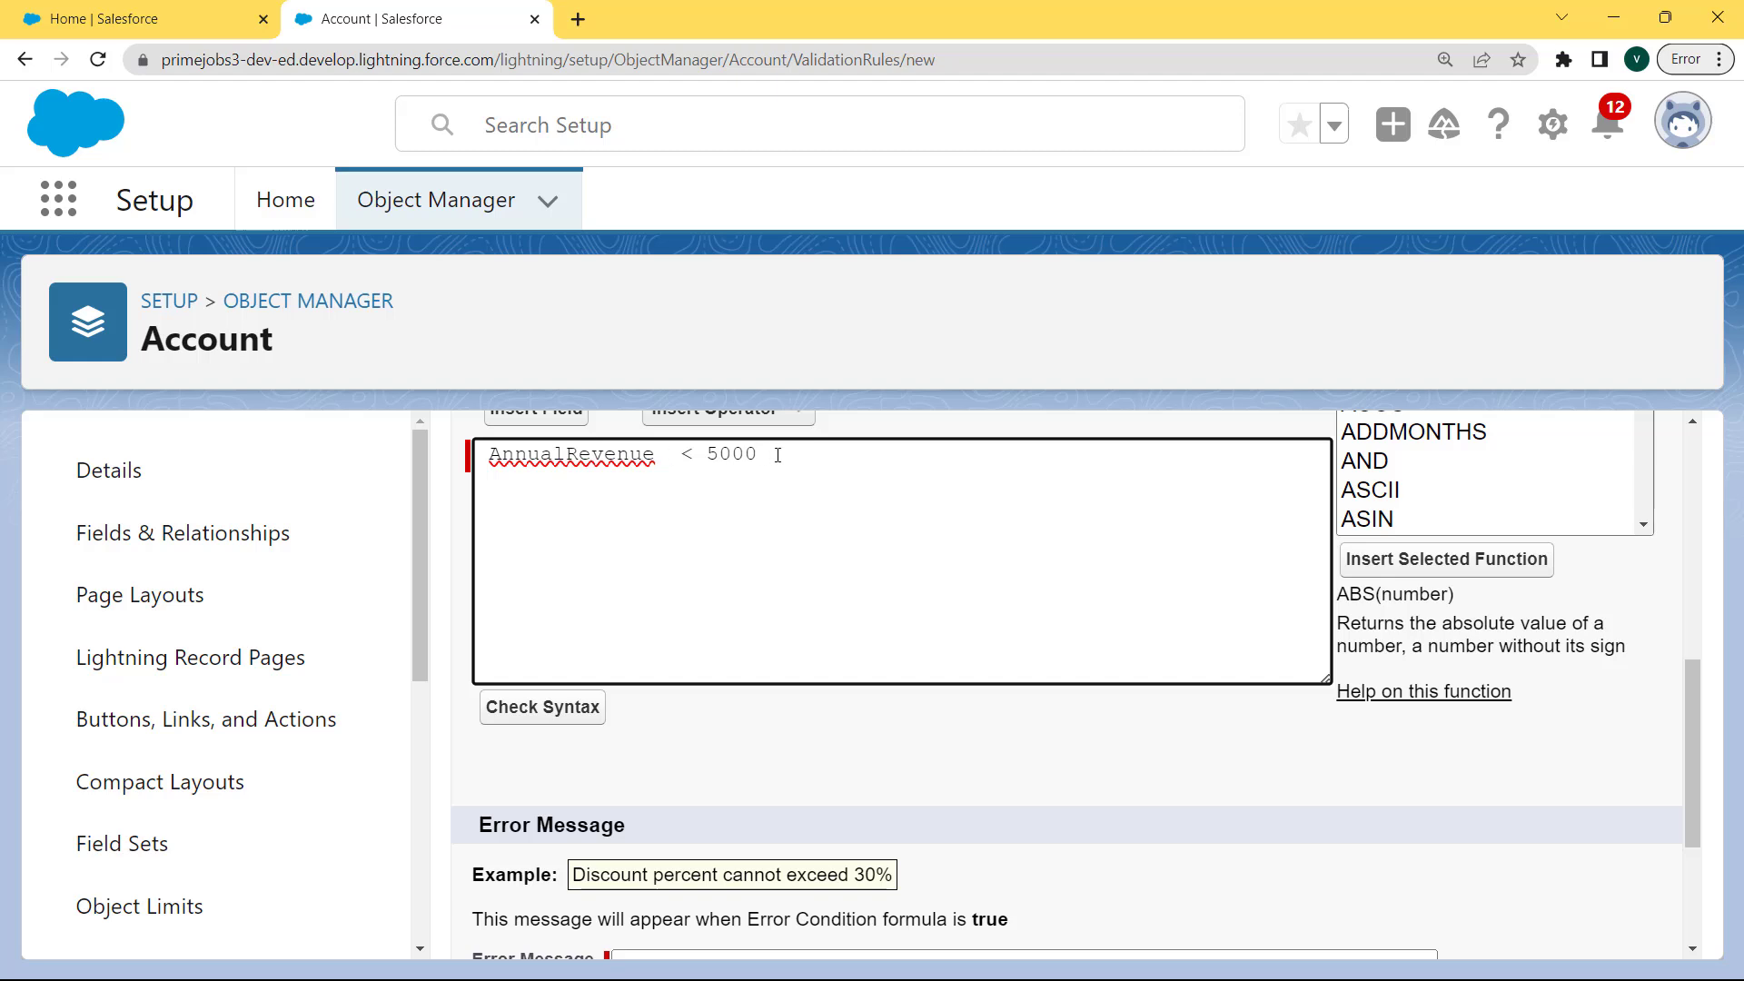
left_click_drag(778, 455, 496, 470)
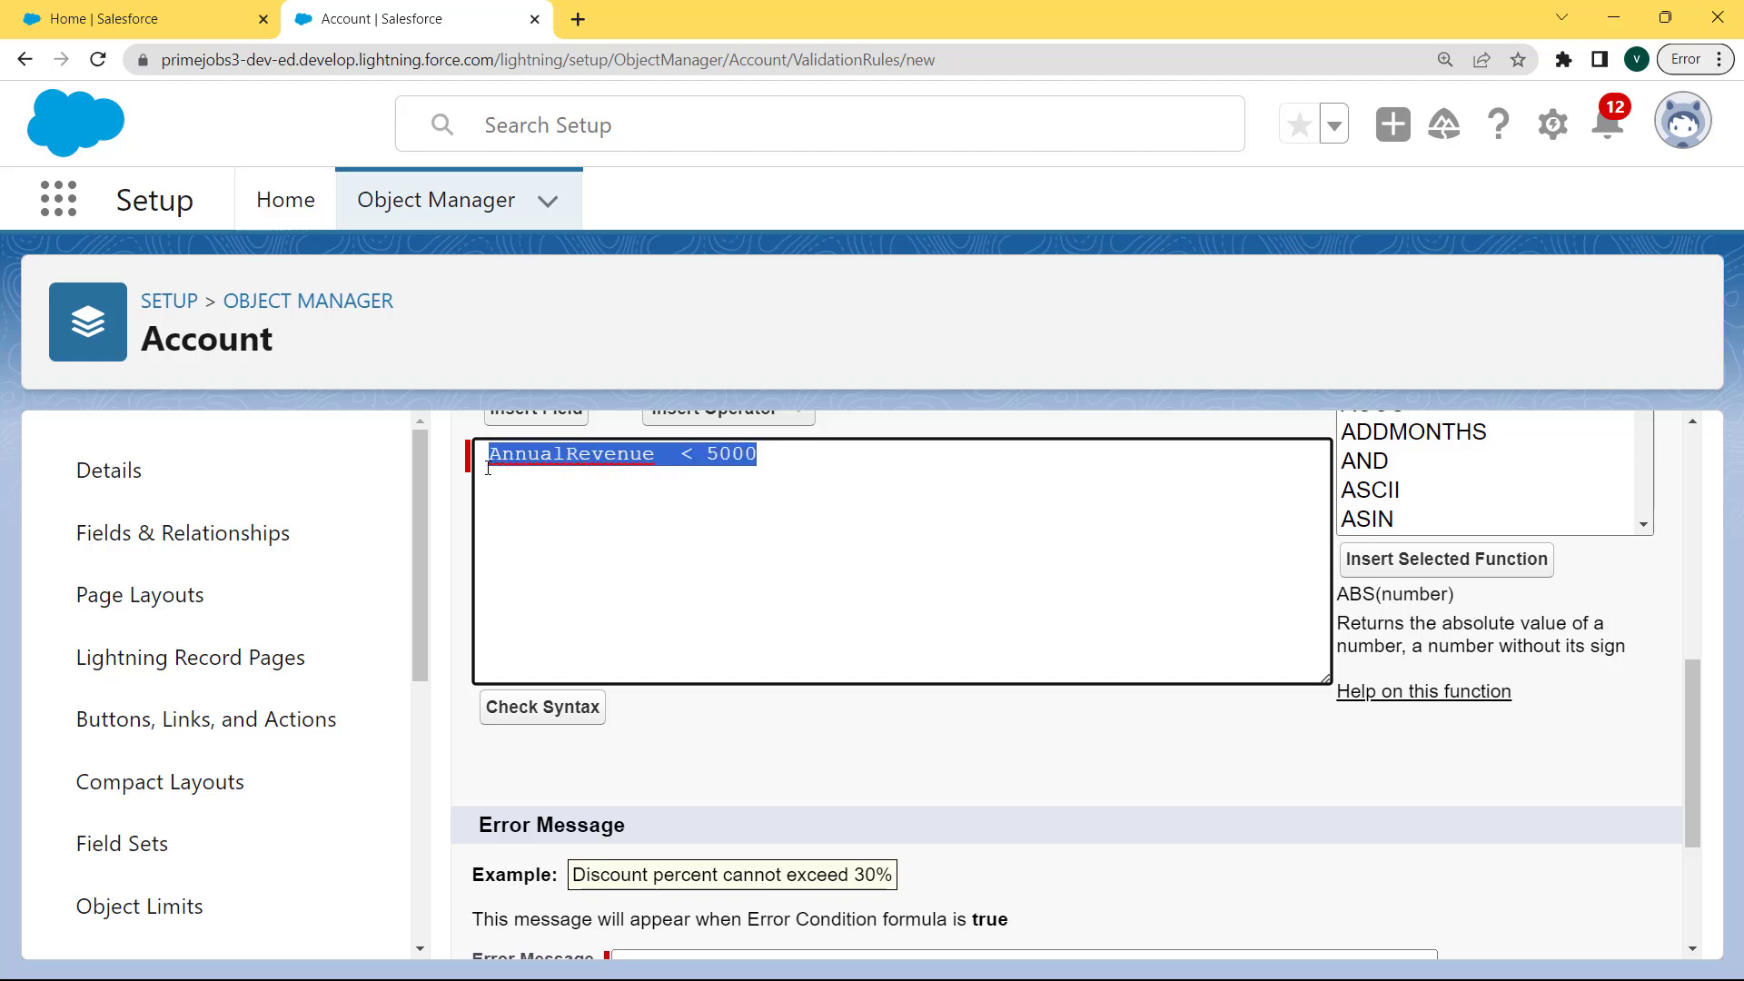
Check the syntax of the error condition formula and review the result.
left_click(550, 713)
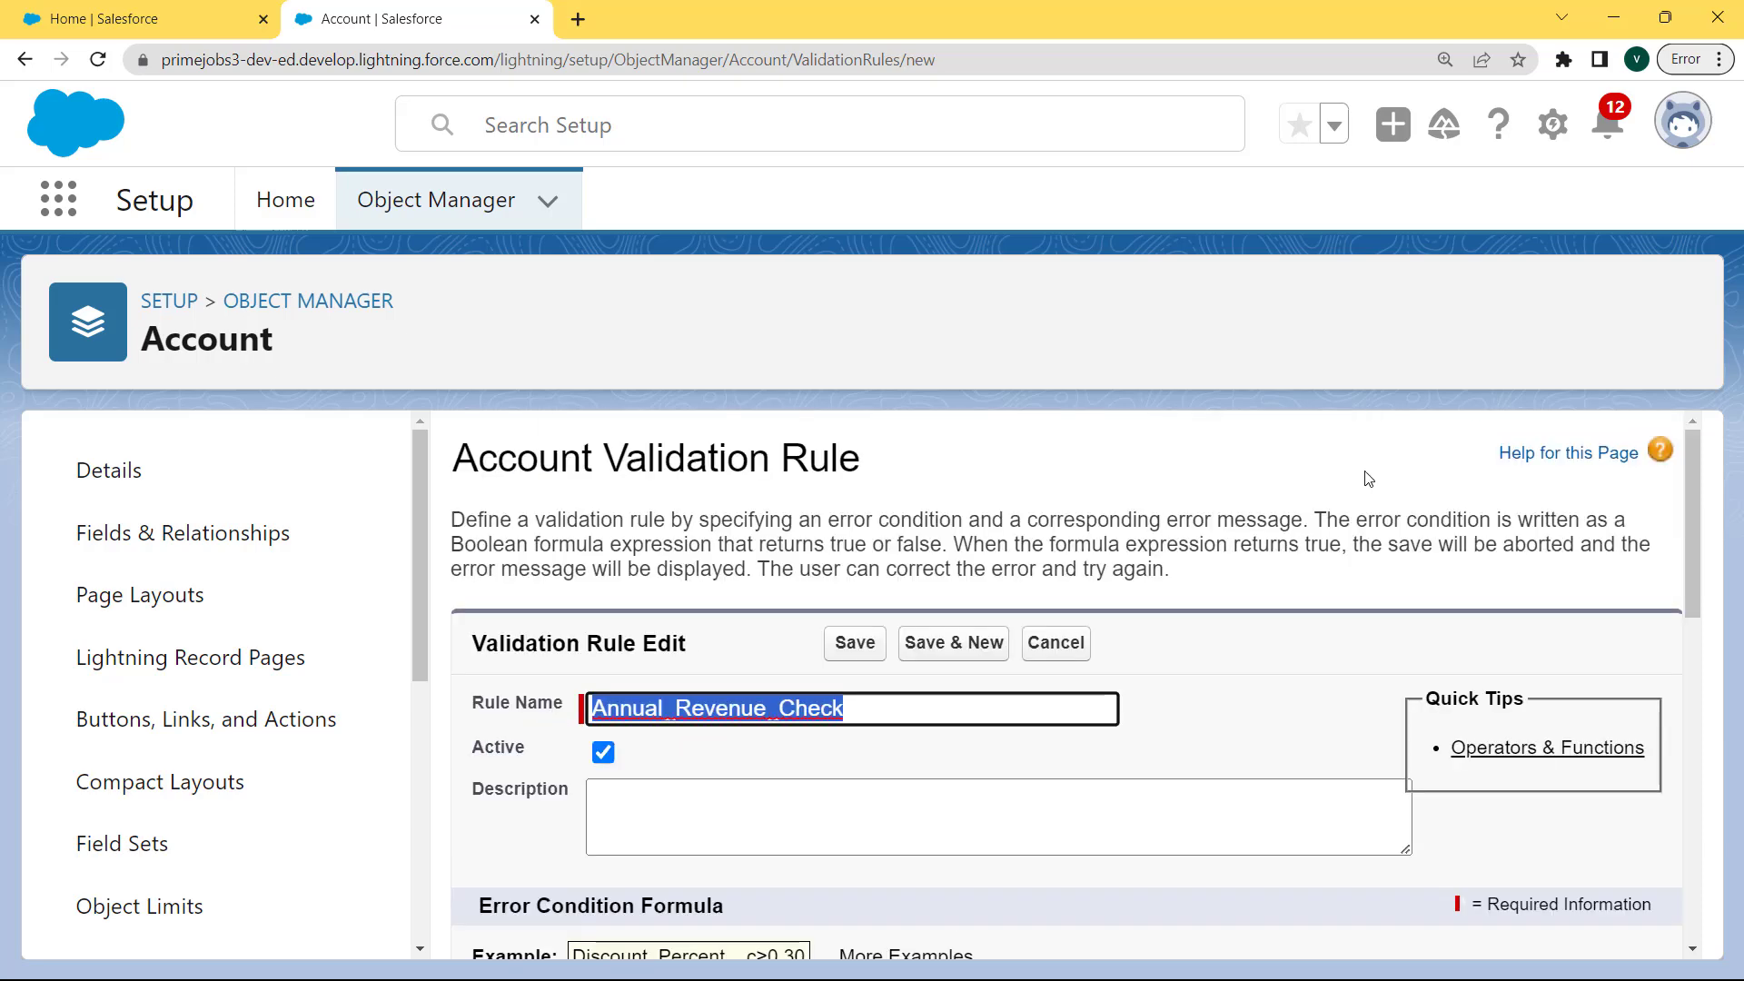
left_click_drag(1697, 455, 1694, 658)
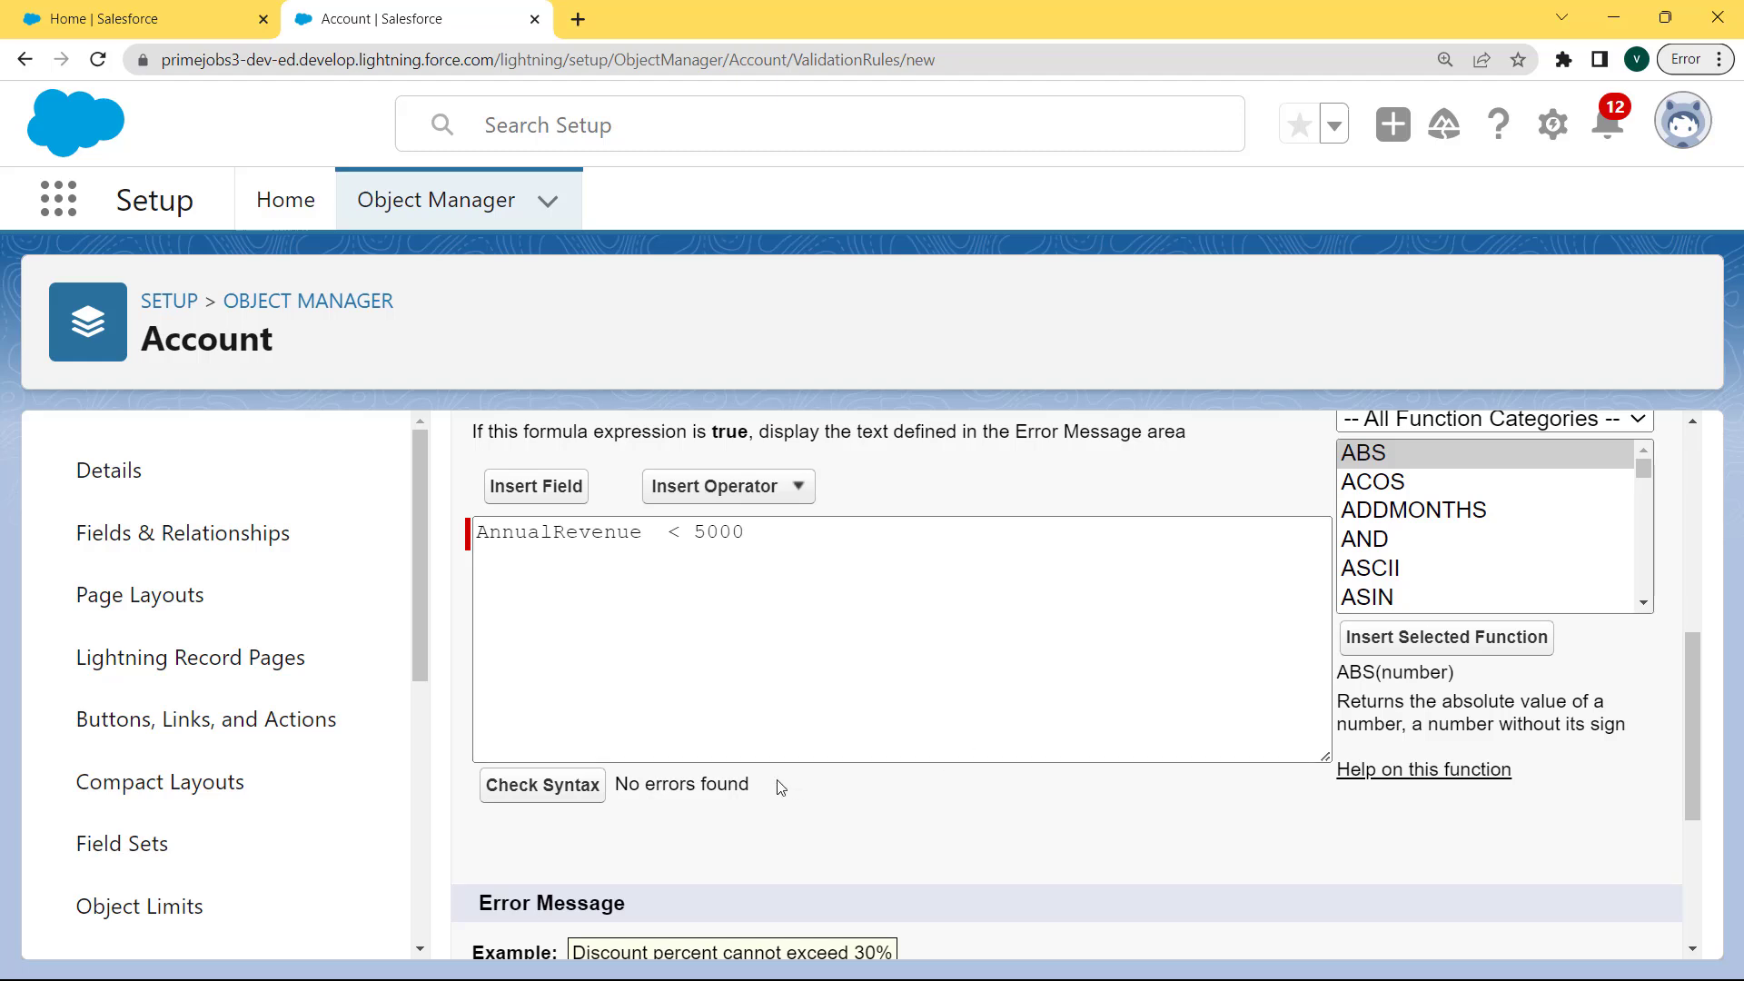
left_click_drag(749, 786, 616, 785)
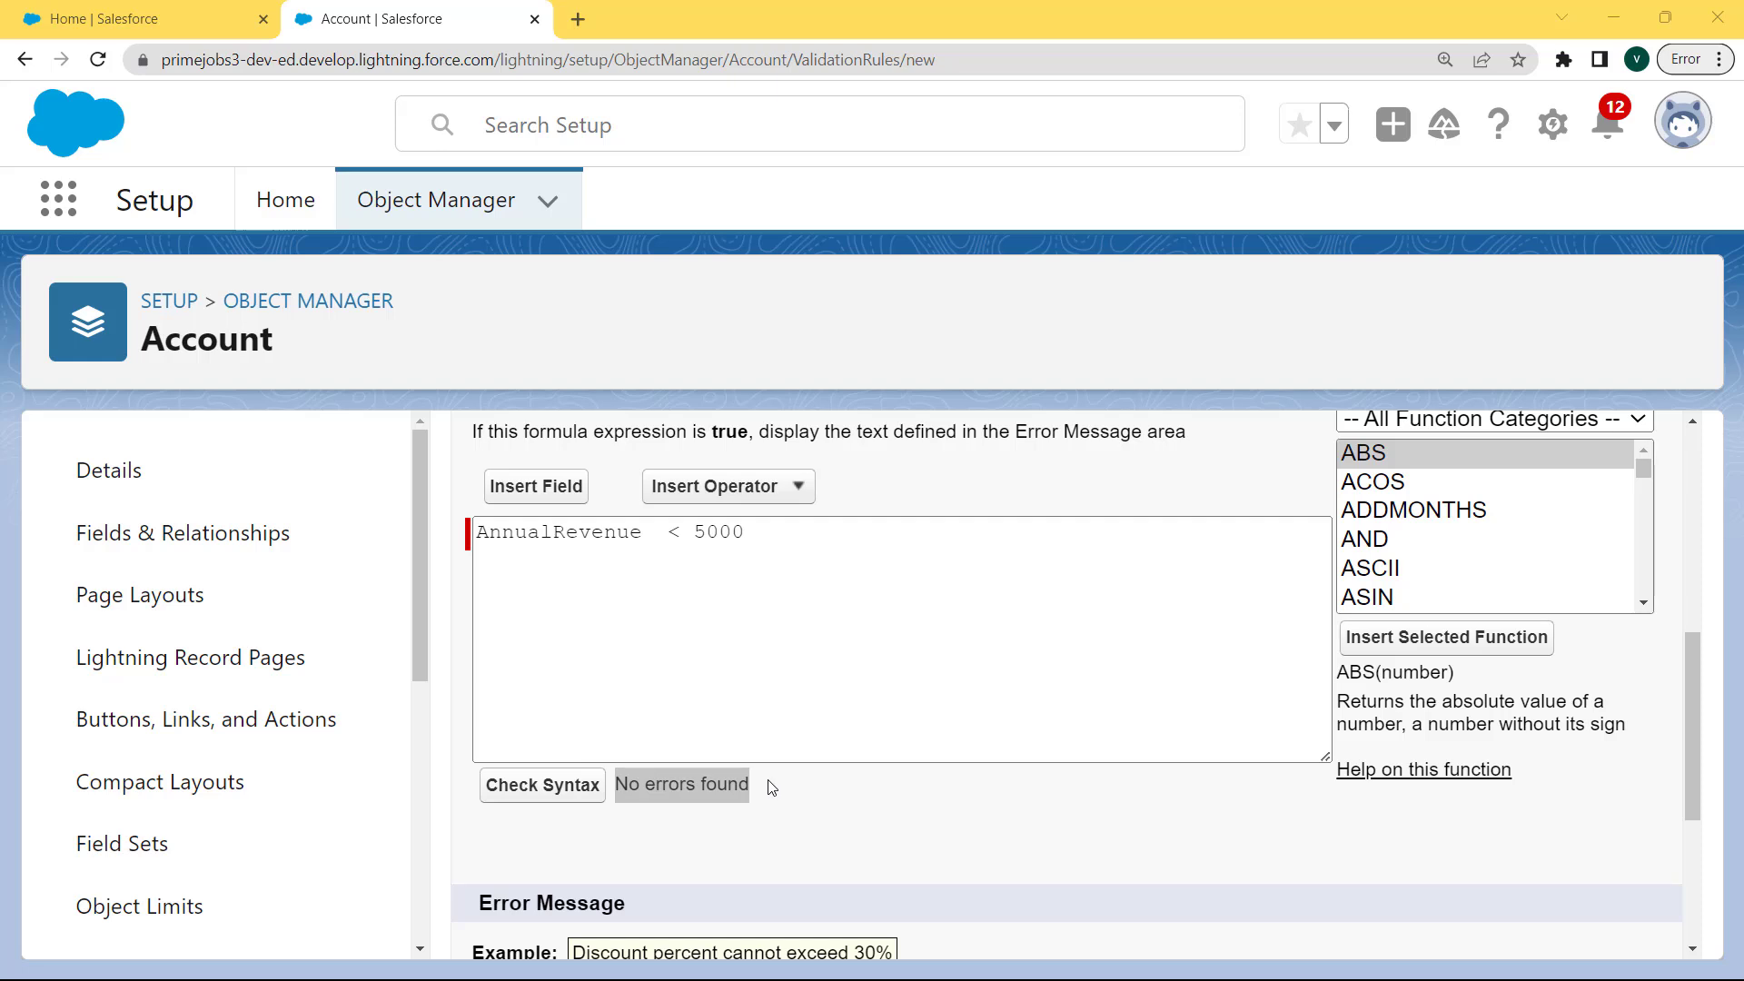
Enter "Annual Revenue cannot be less than 5000" as the rule's error message.
left_click_drag(1691, 738, 1696, 889)
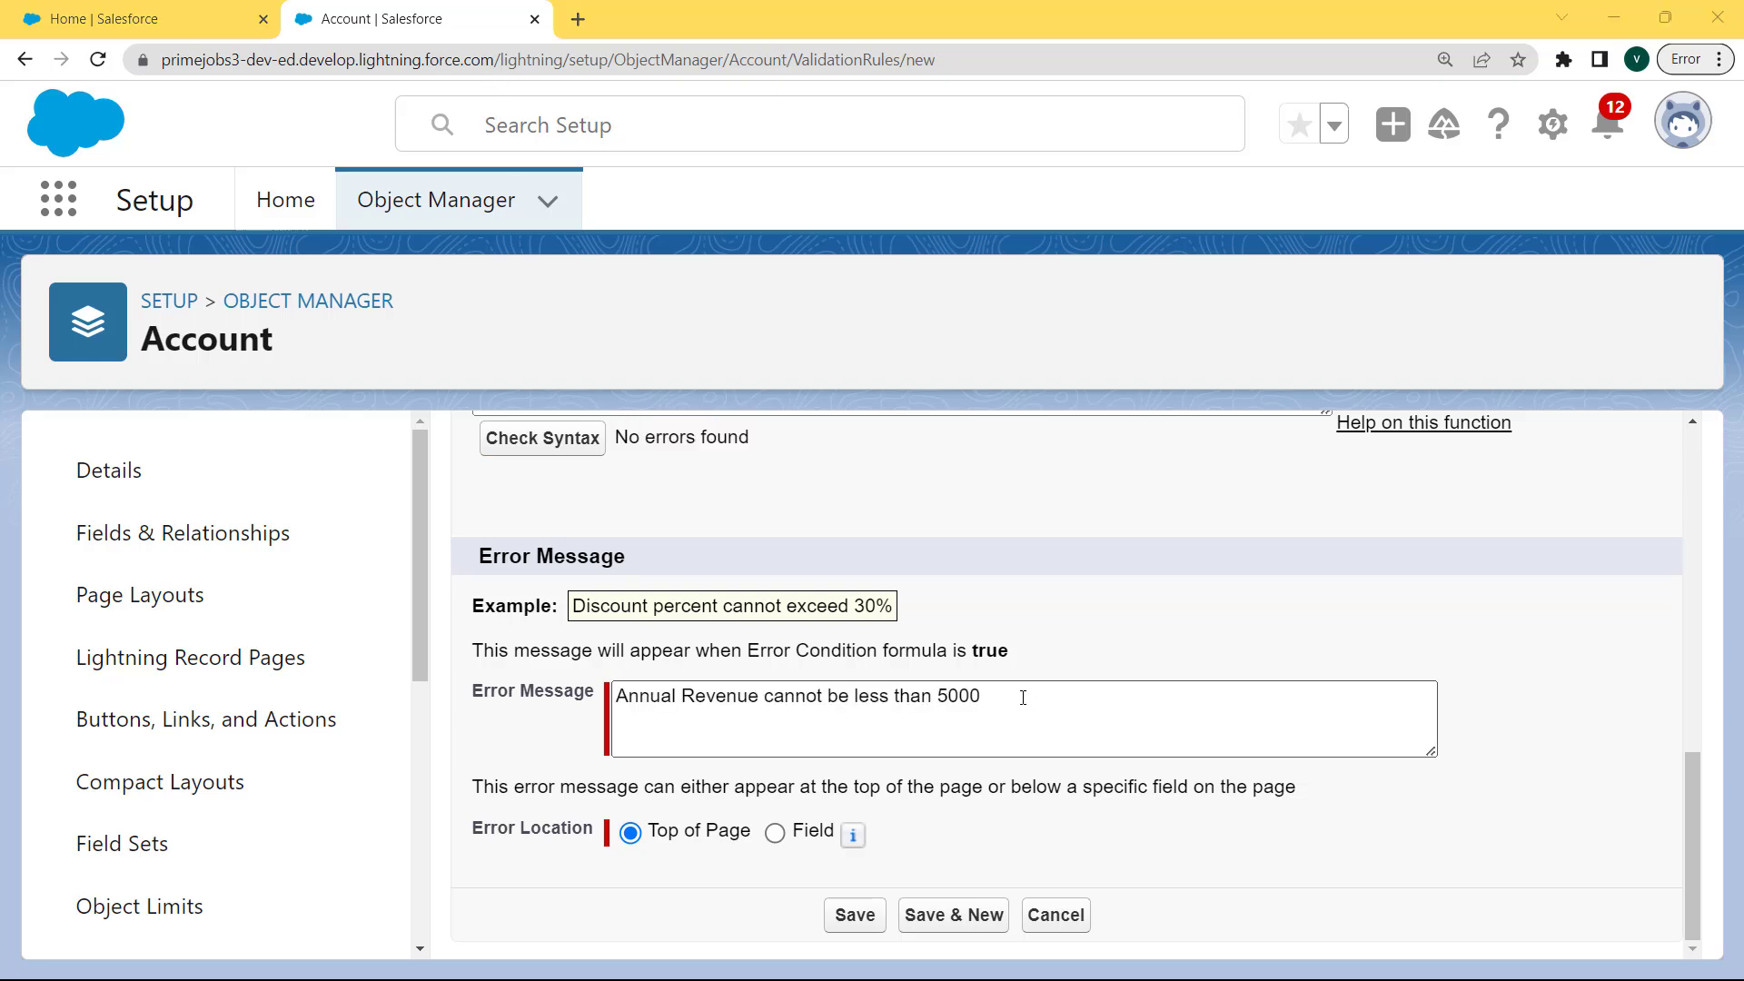
left_click_drag(1024, 698, 597, 700)
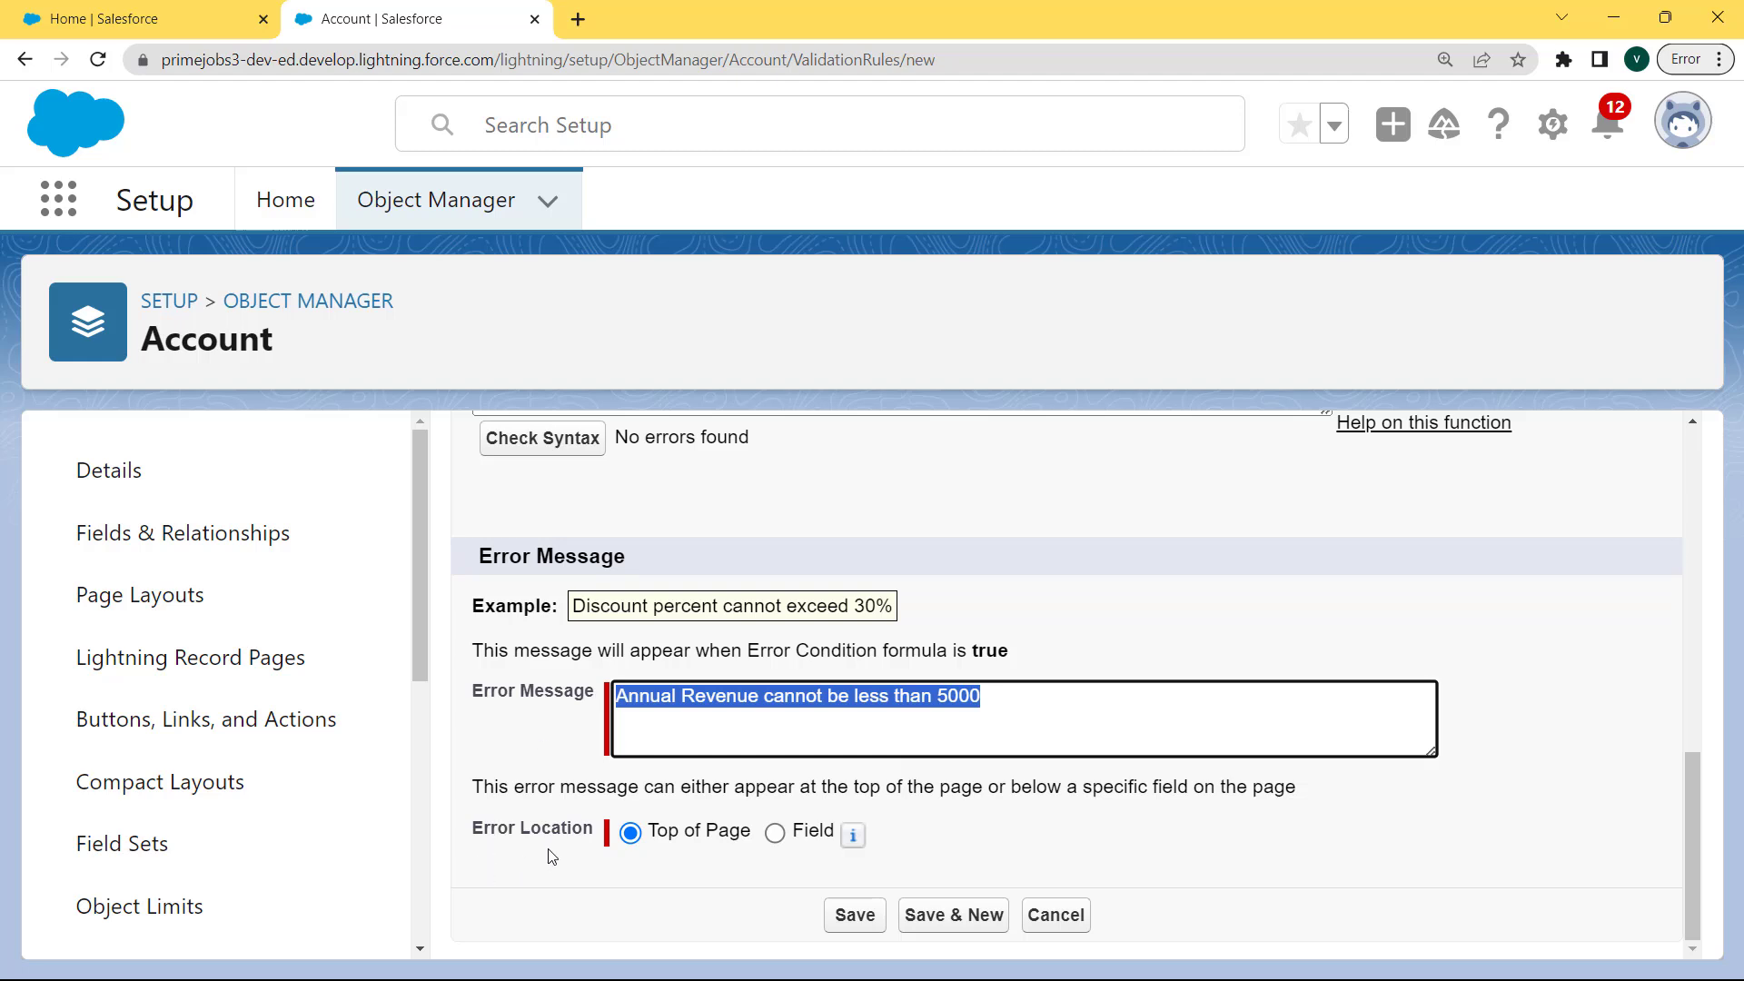
Set the error location to the Annual Revenue field and save the validation rule.
left_click(776, 834)
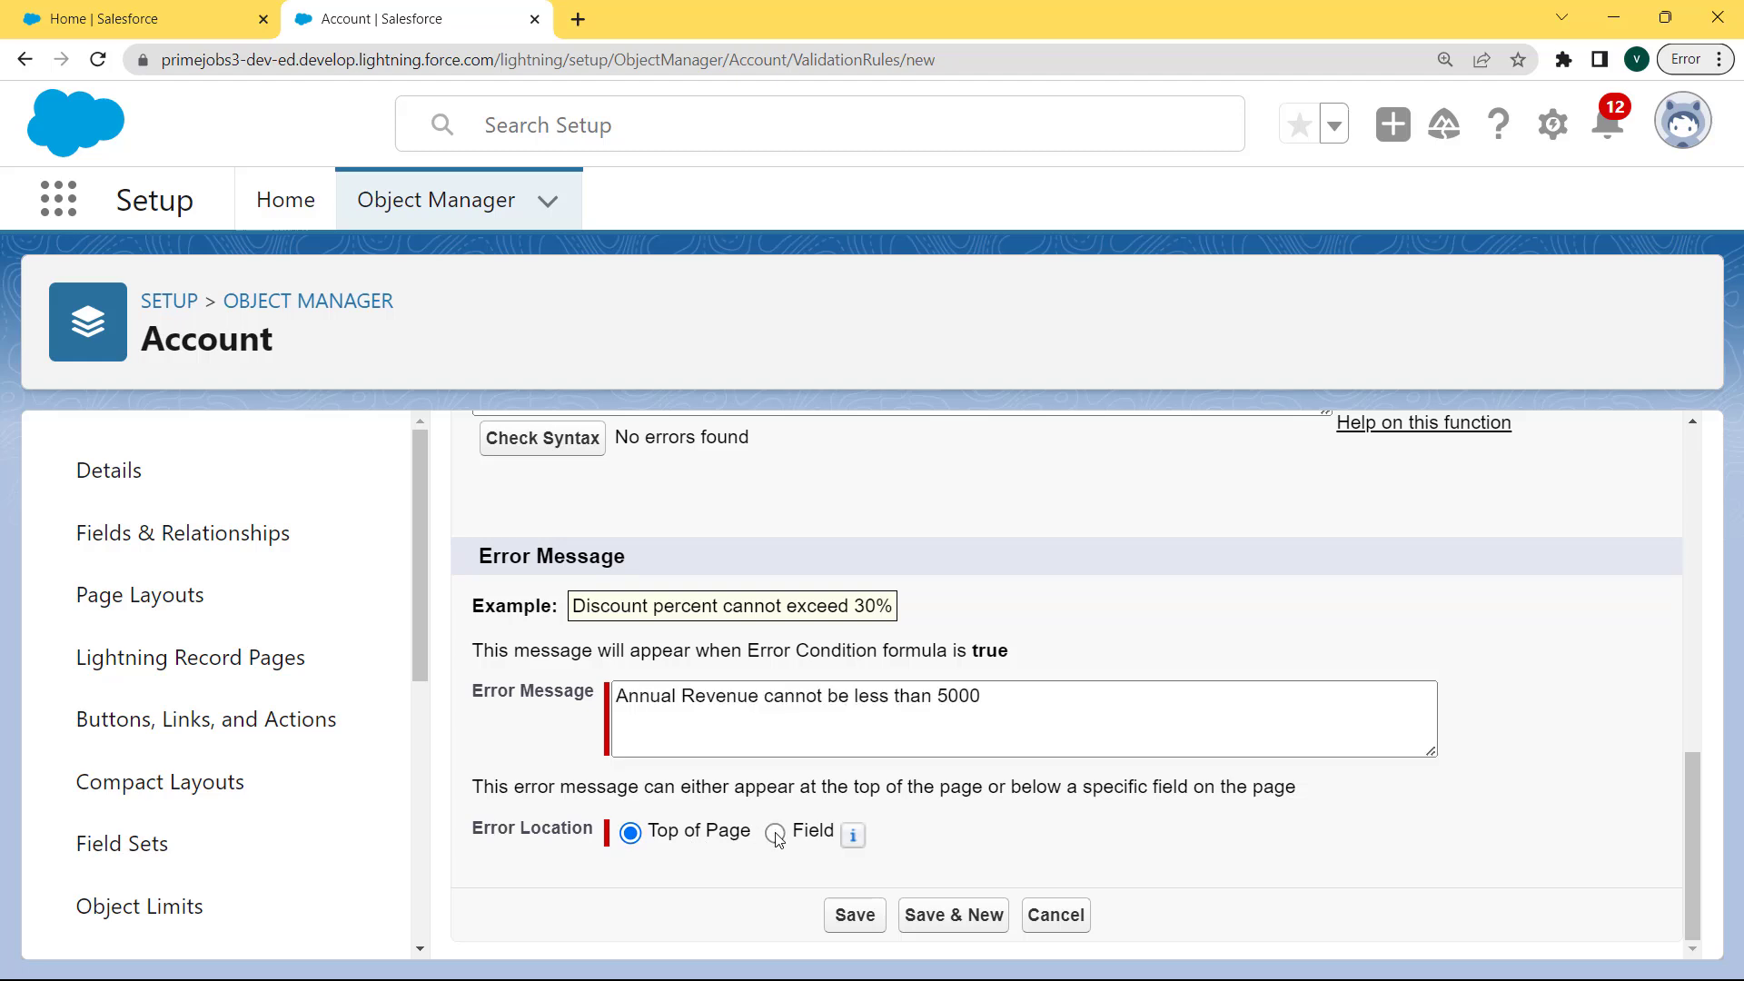
left_click(958, 834)
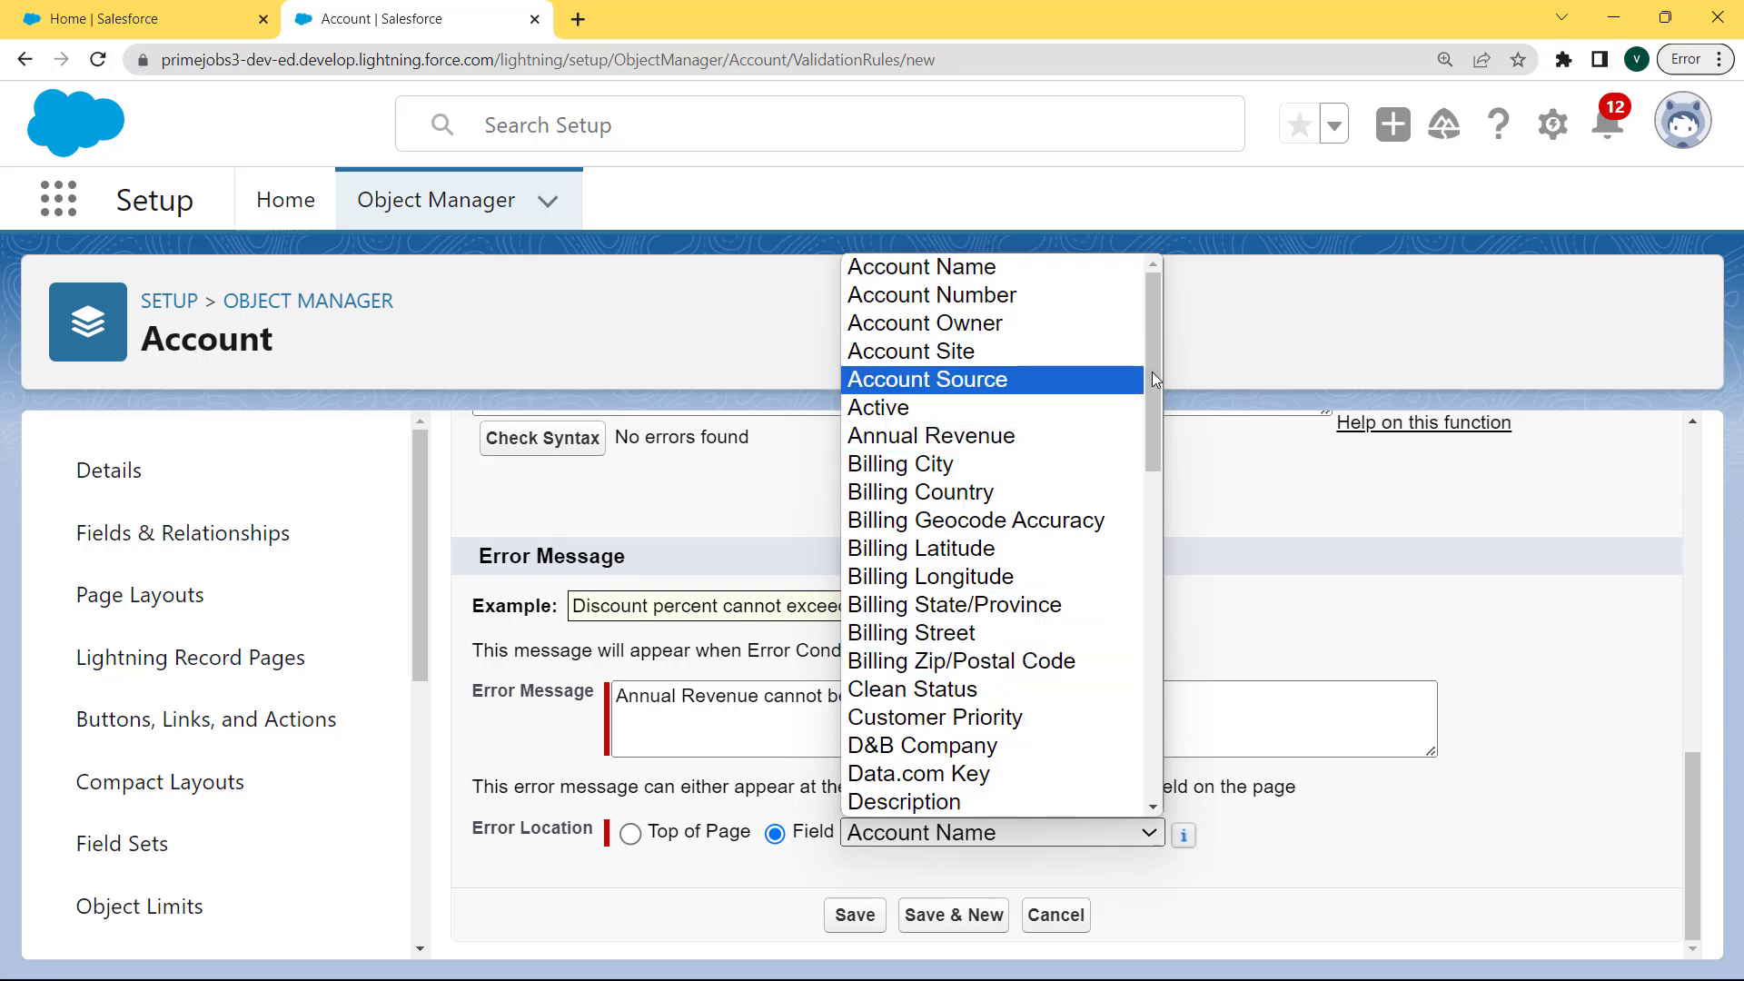
left_click_drag(1152, 373, 1138, 380)
left_click(1058, 405)
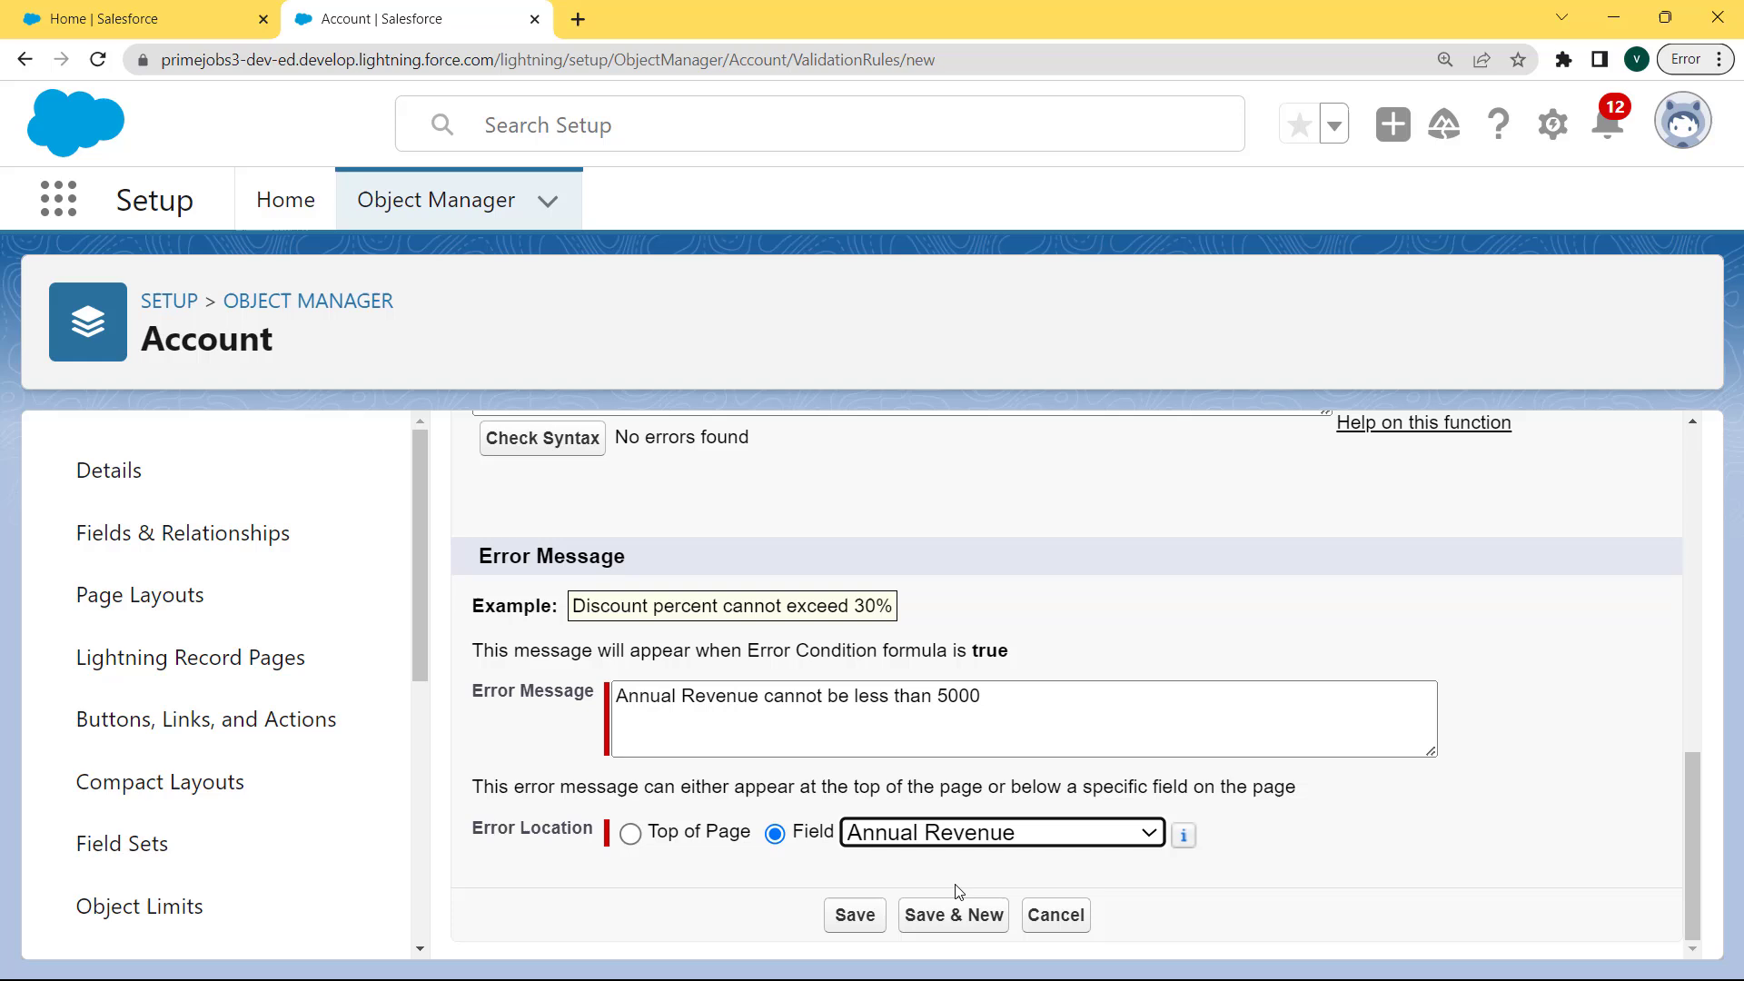
left_click(865, 920)
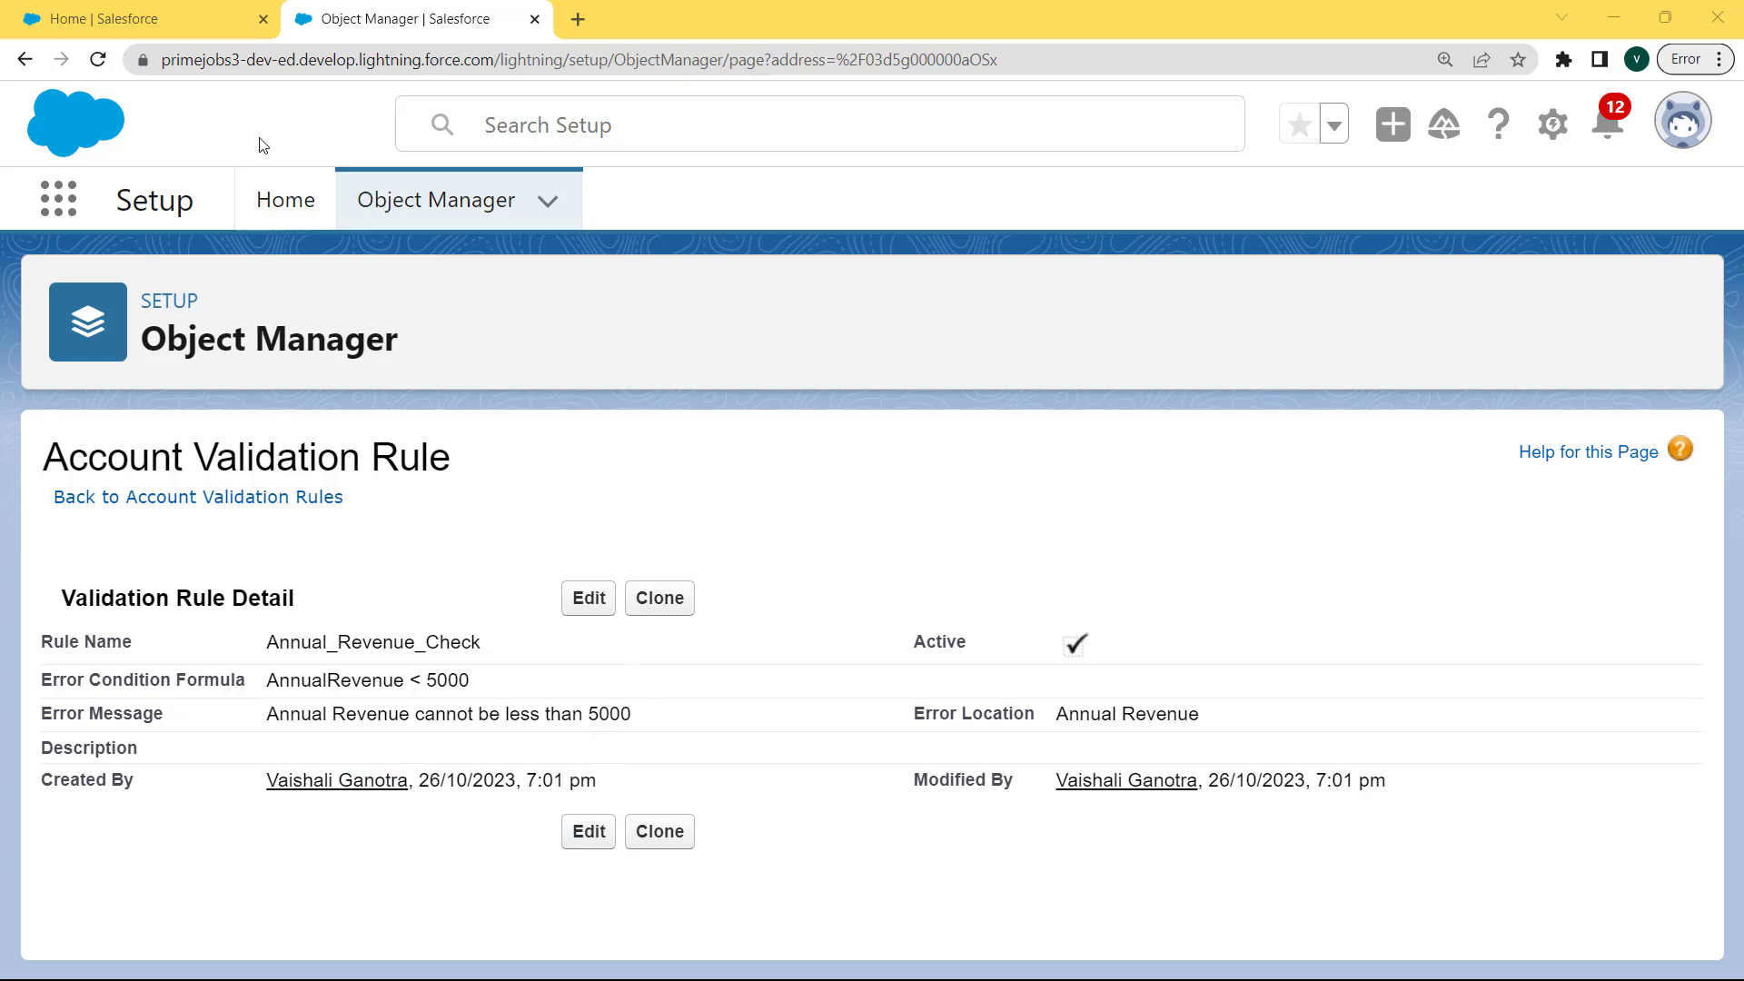
Search for and switch to the Sales app, and open its Accounts list.
left_click(60, 200)
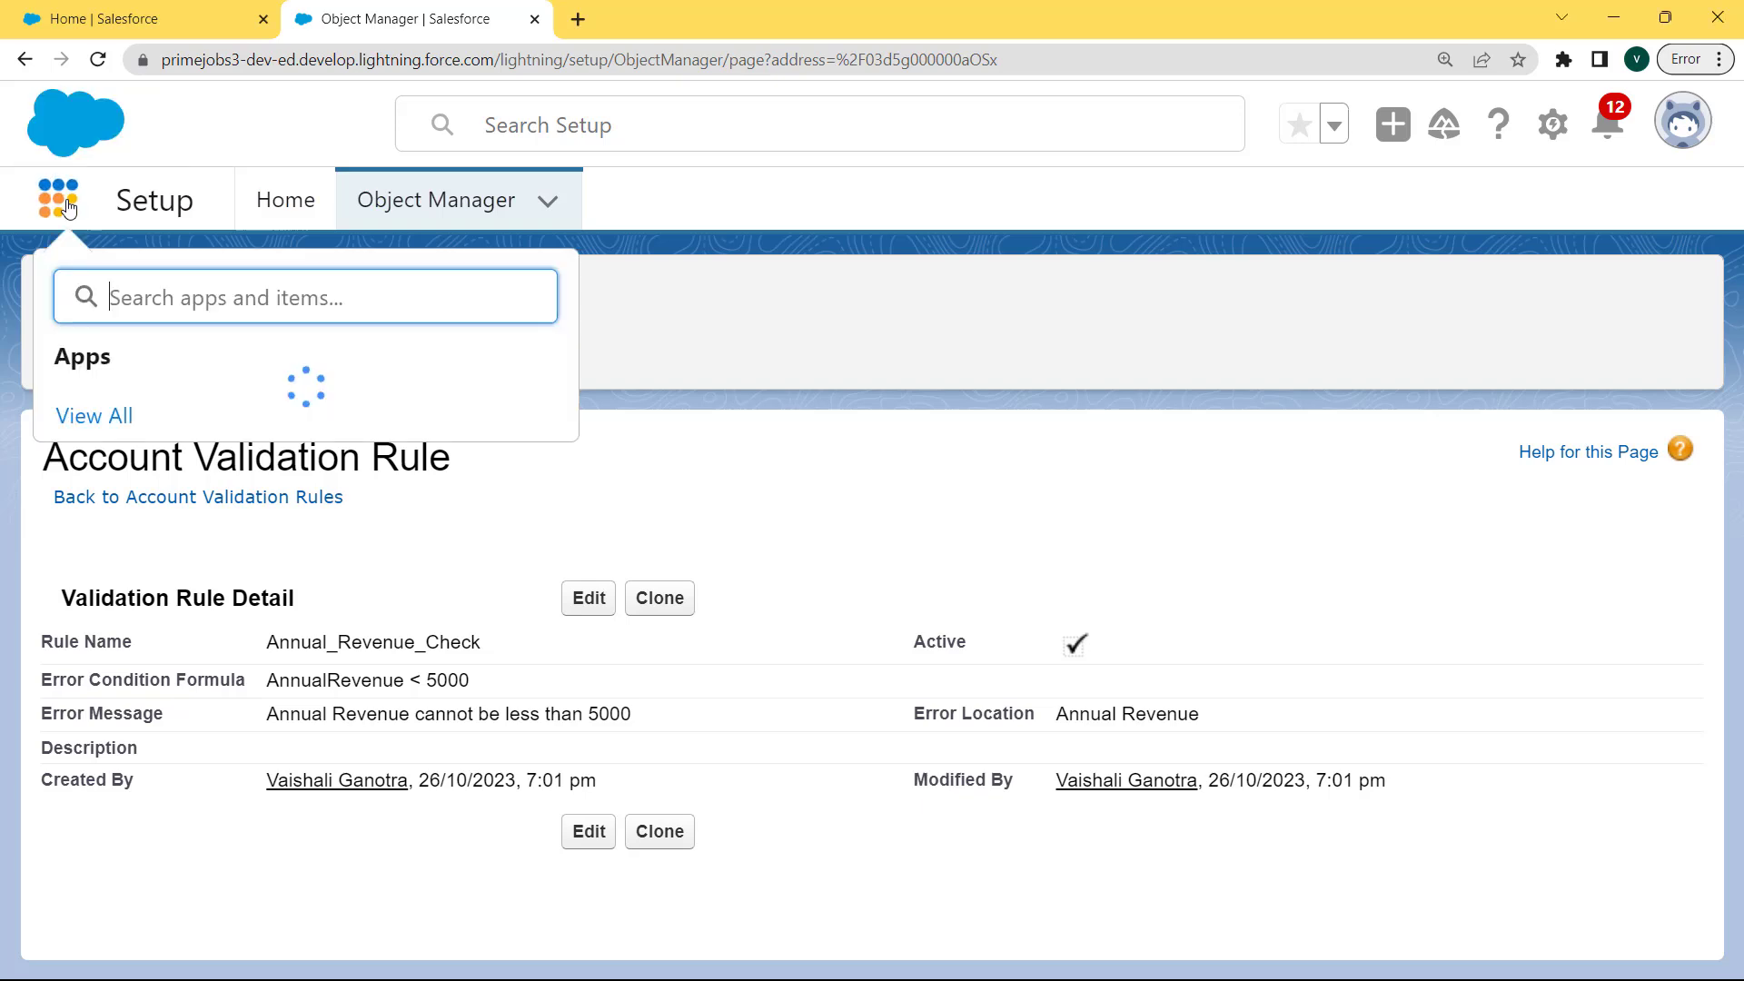
type("sales")
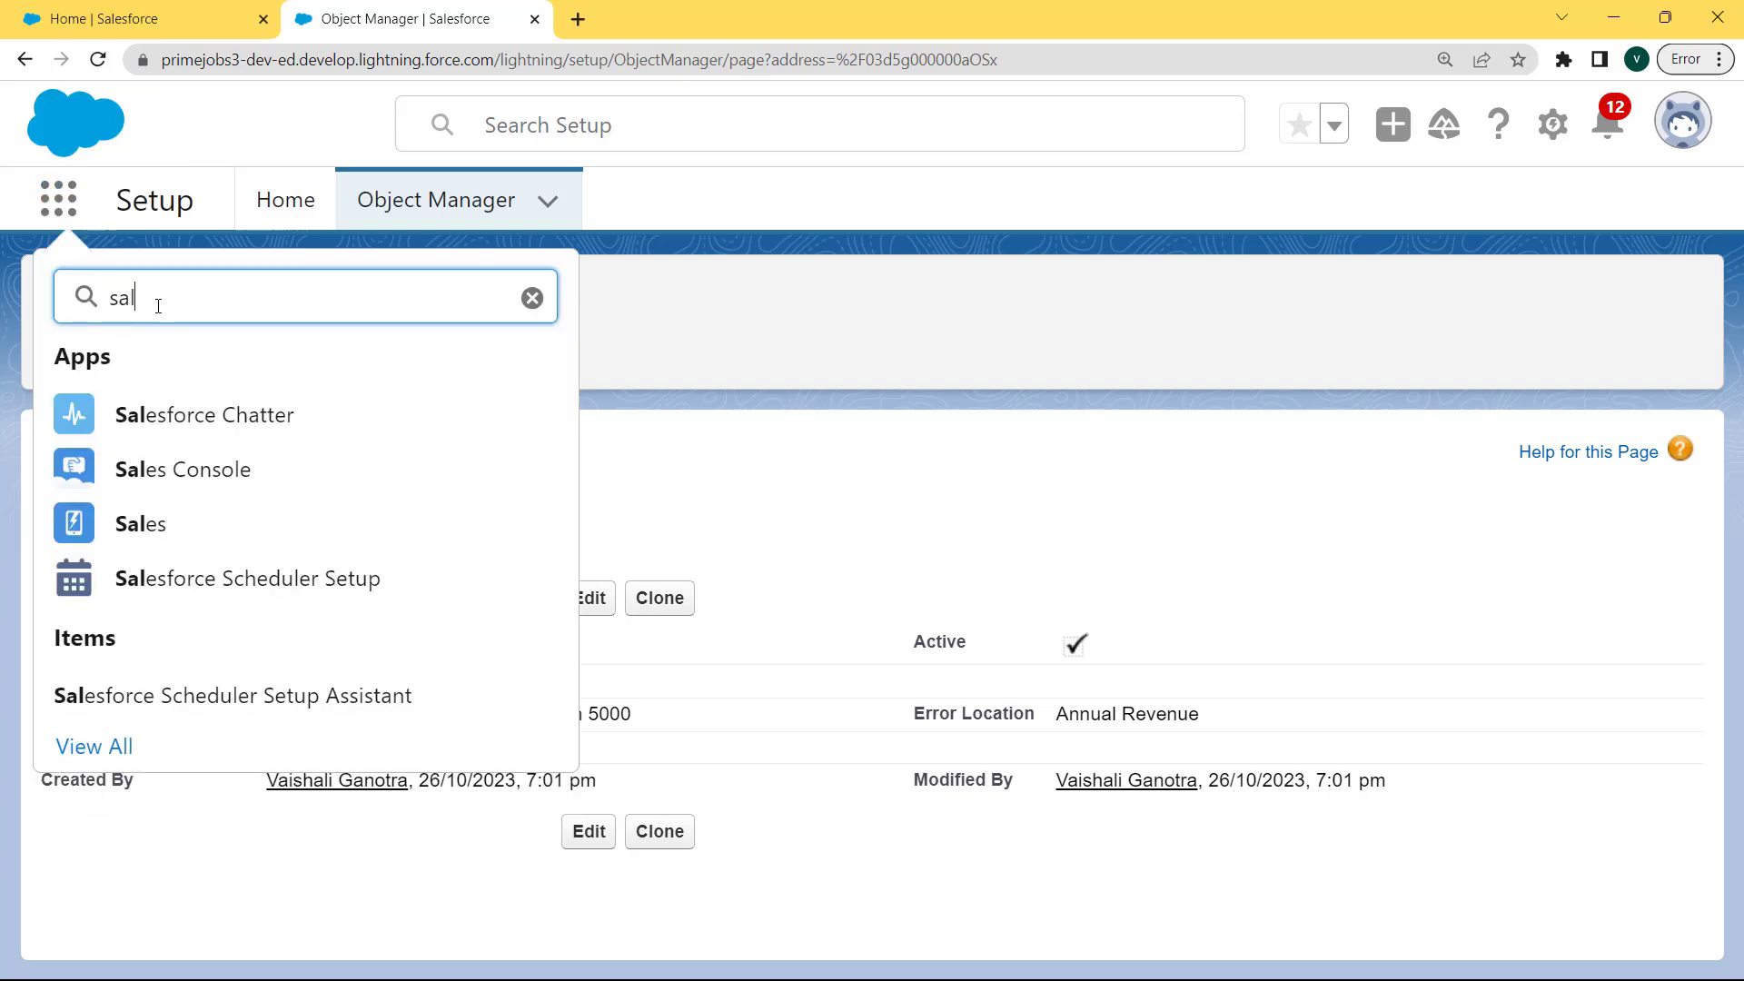
left_click(149, 531)
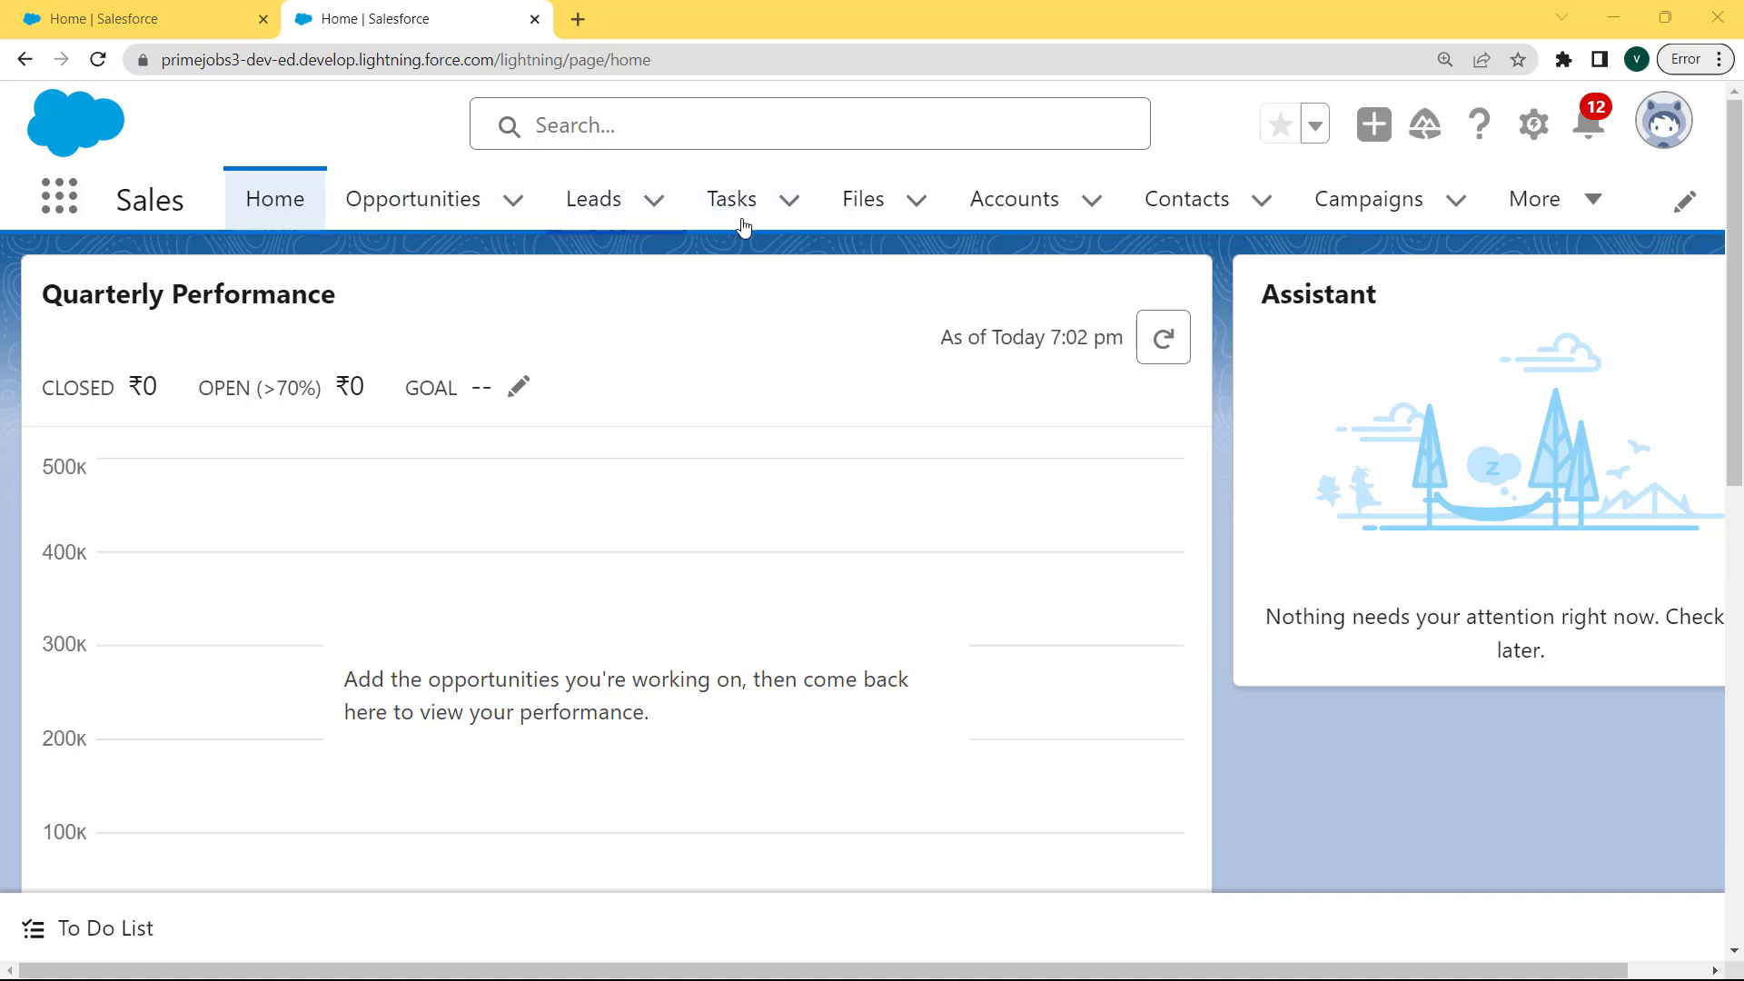
left_click(1033, 202)
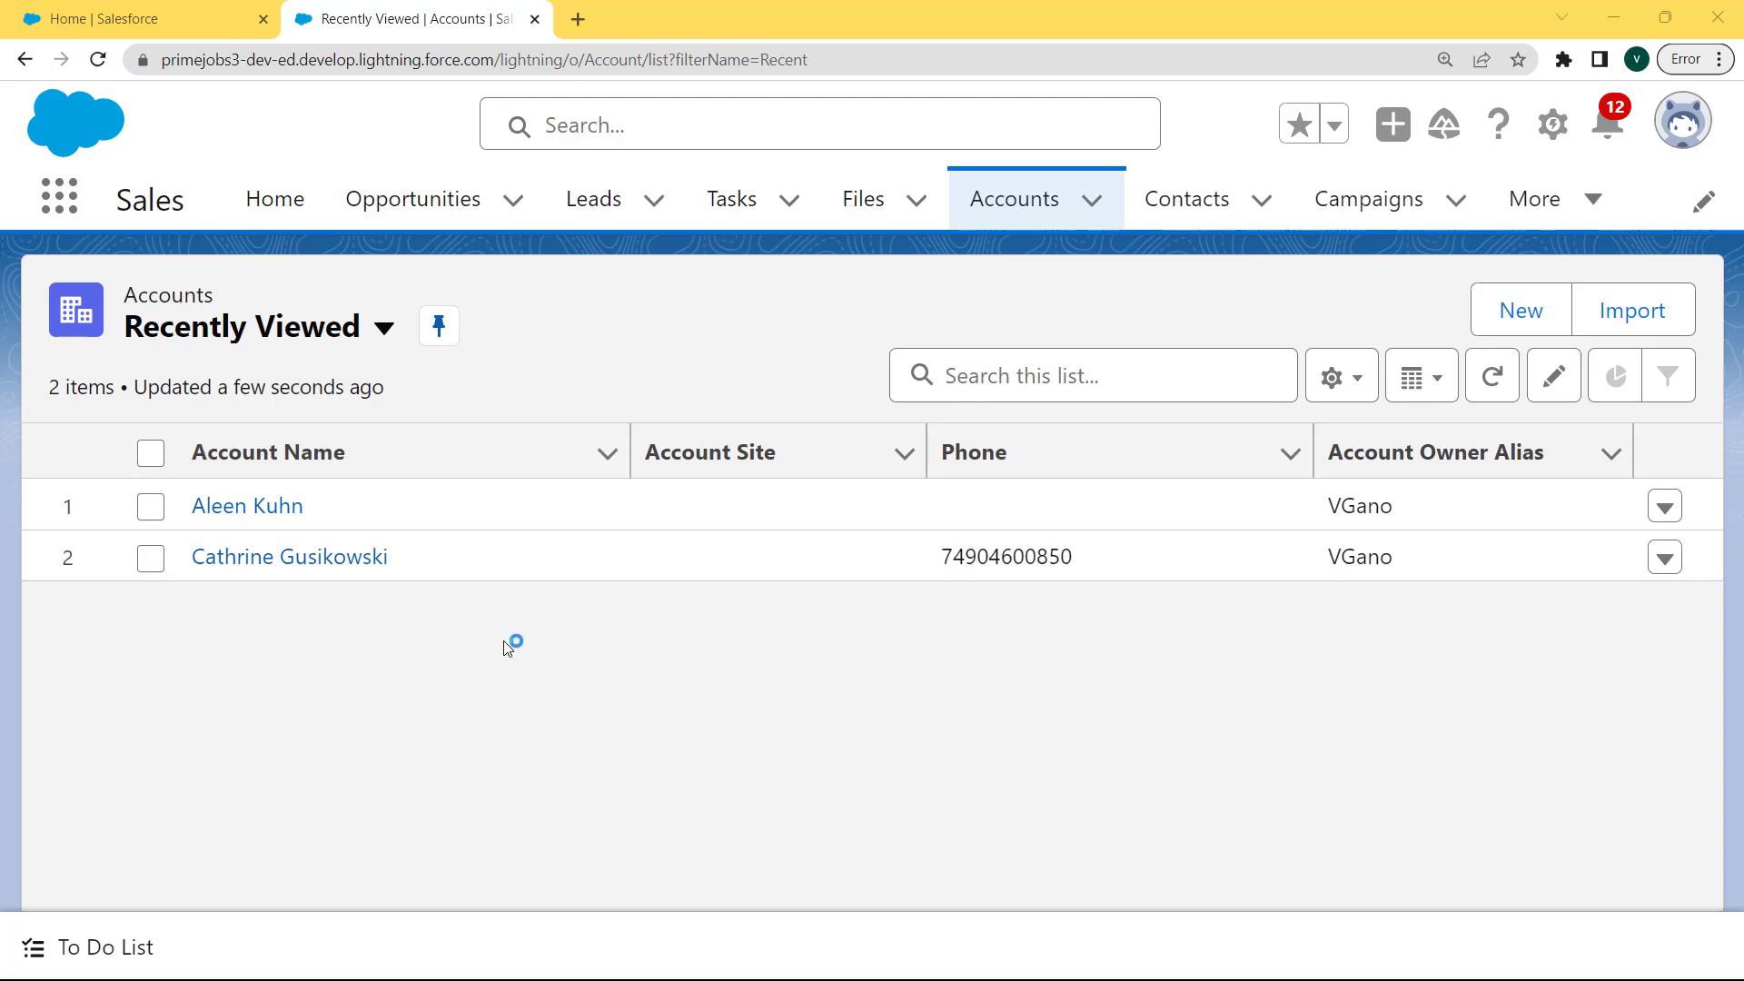
Start a new account and enter its account name and account number.
left_click(1530, 312)
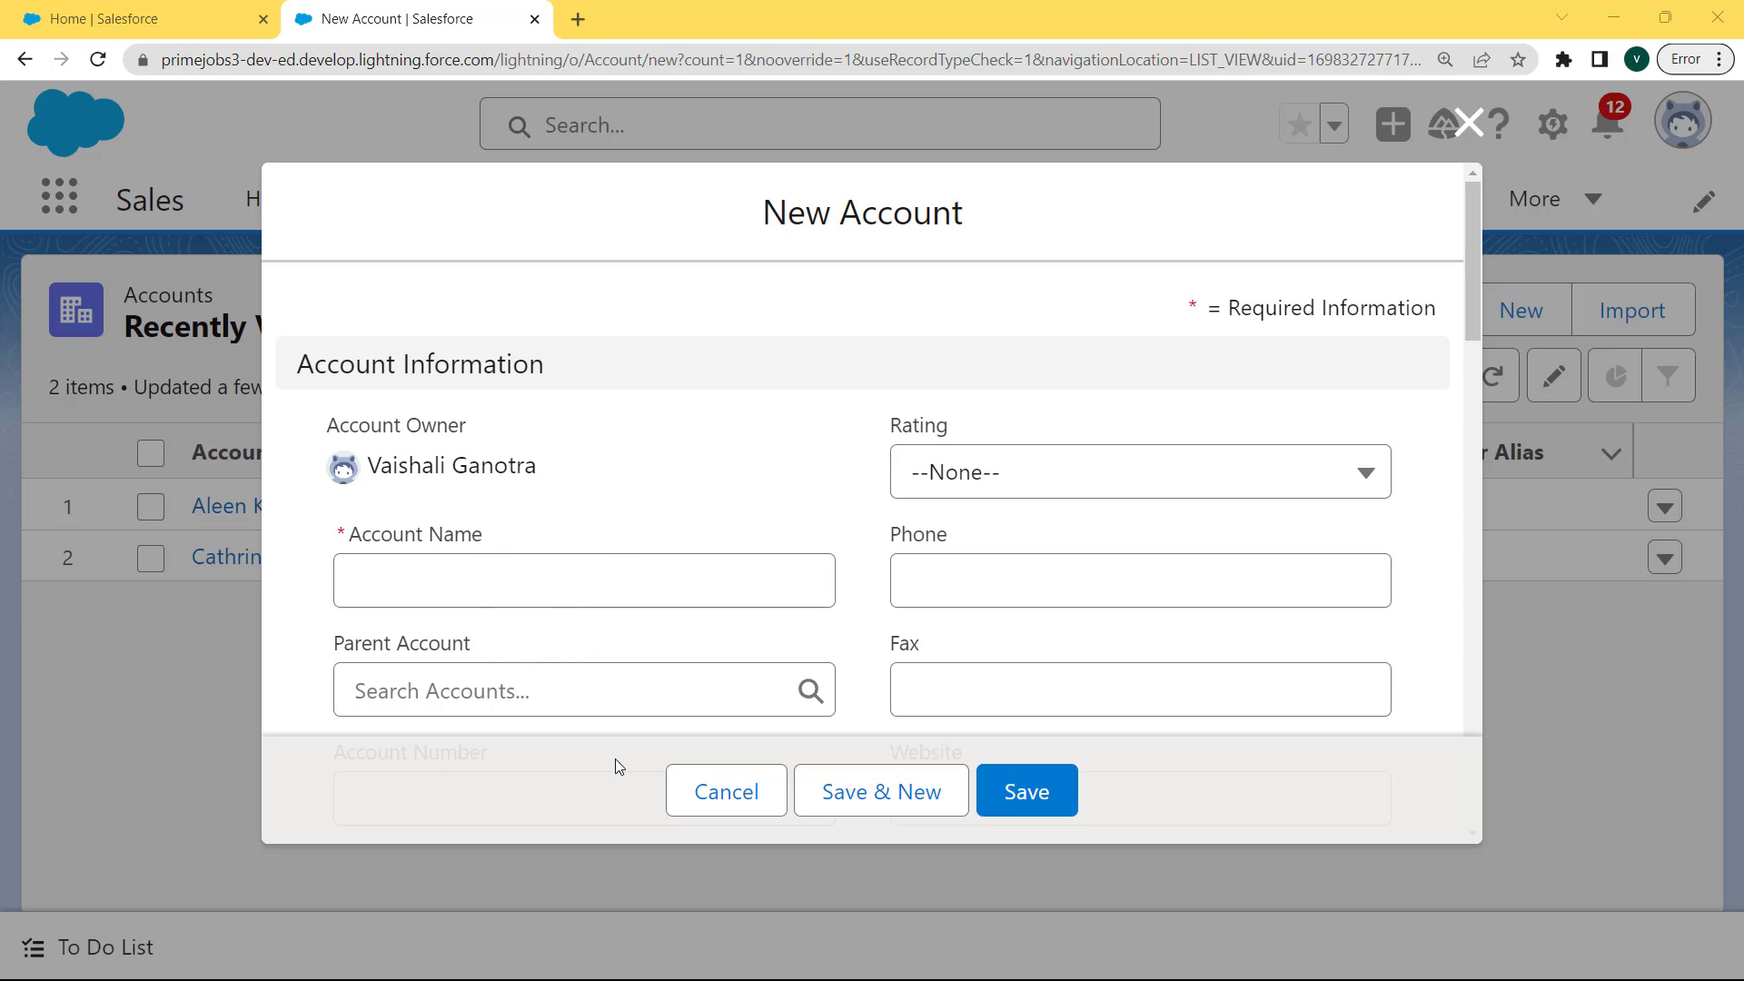
left_click(550, 555)
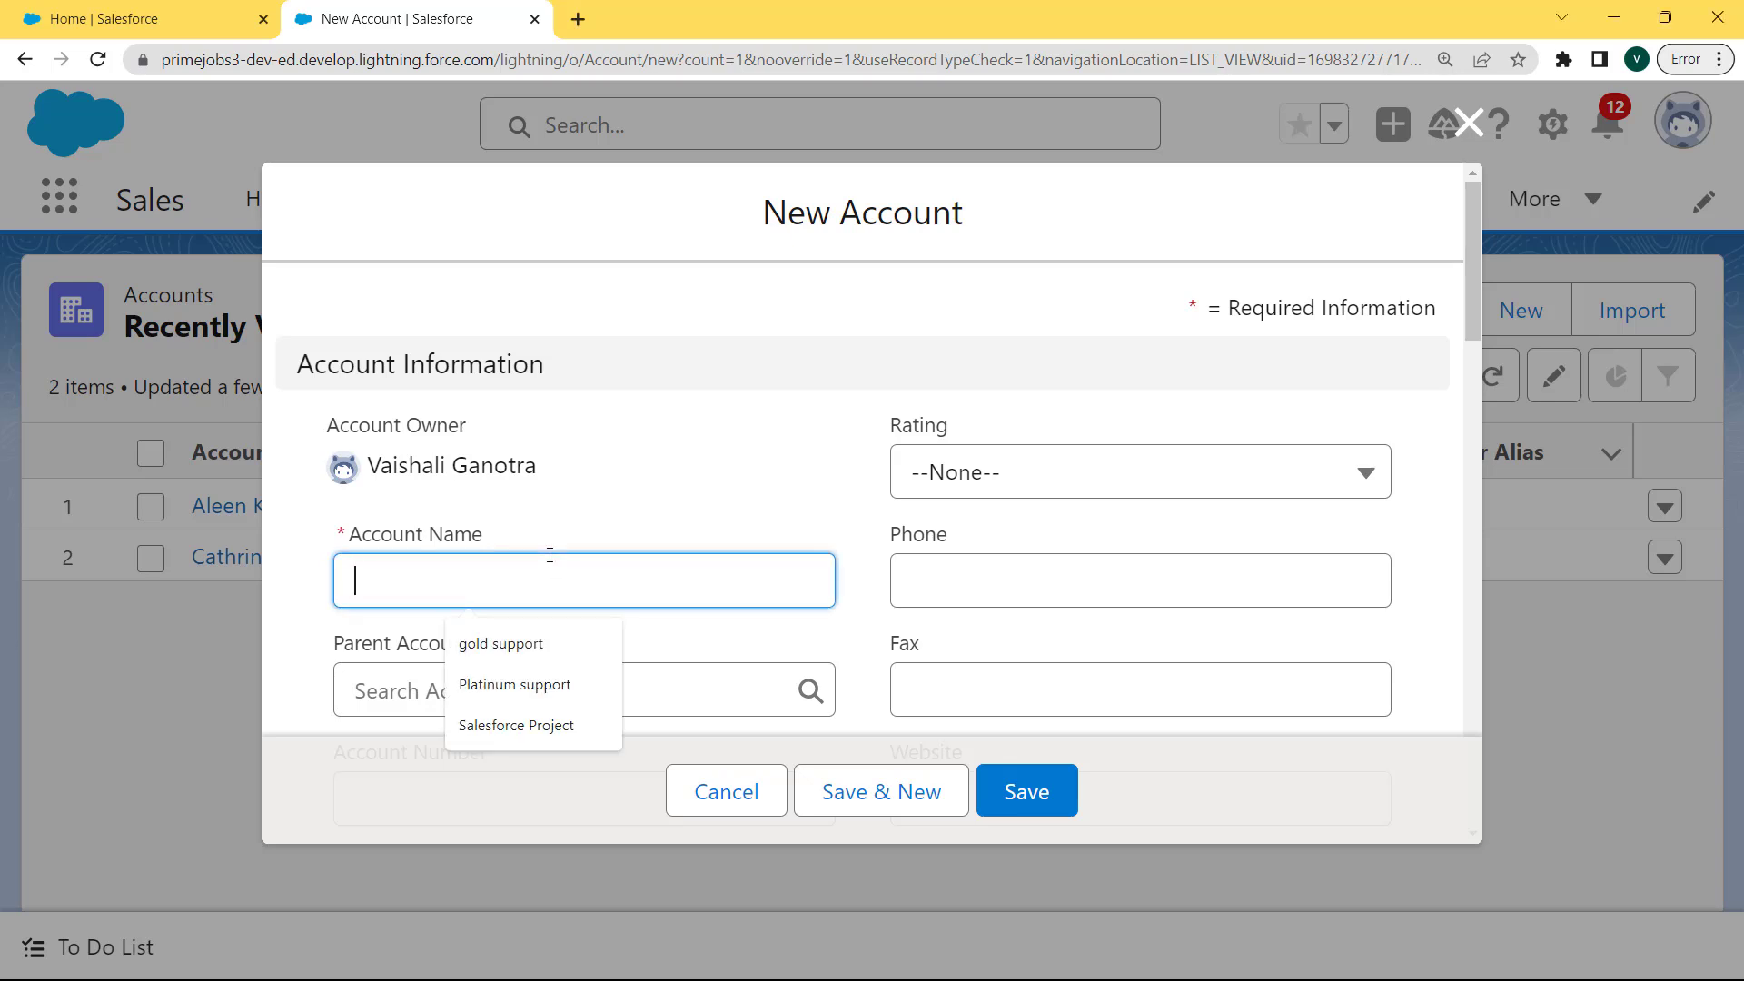
type("John Willian")
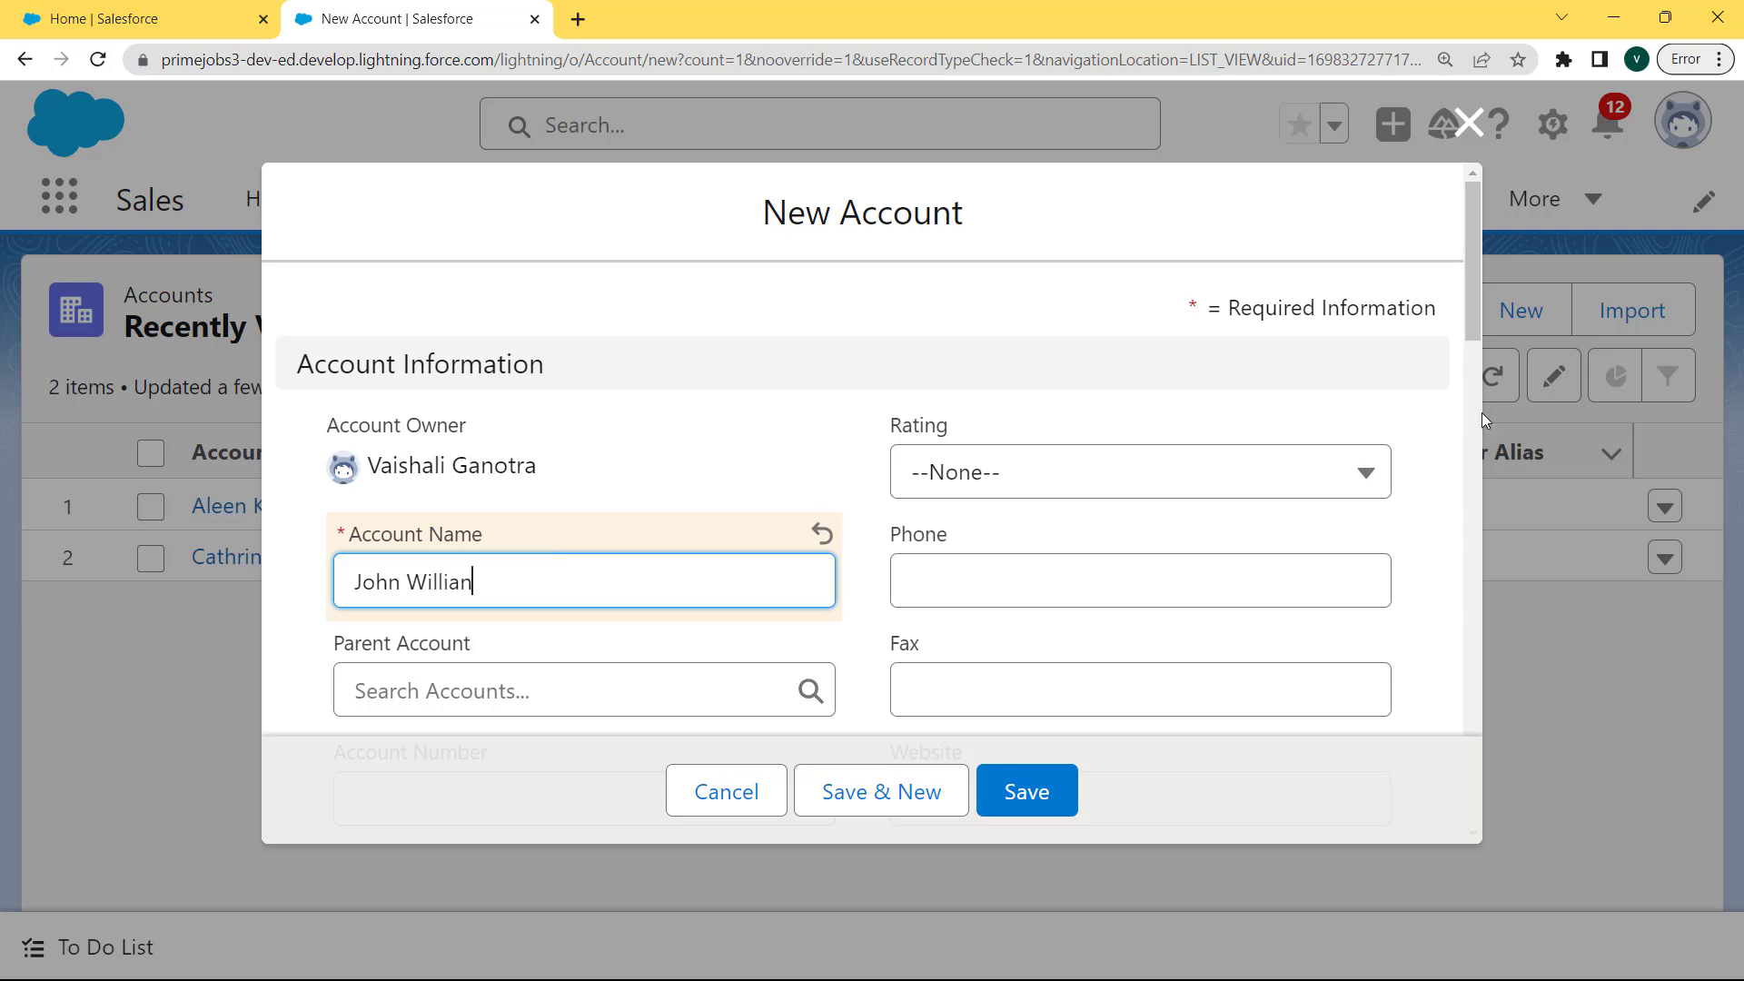
scroll(1477, 399, "down", 3)
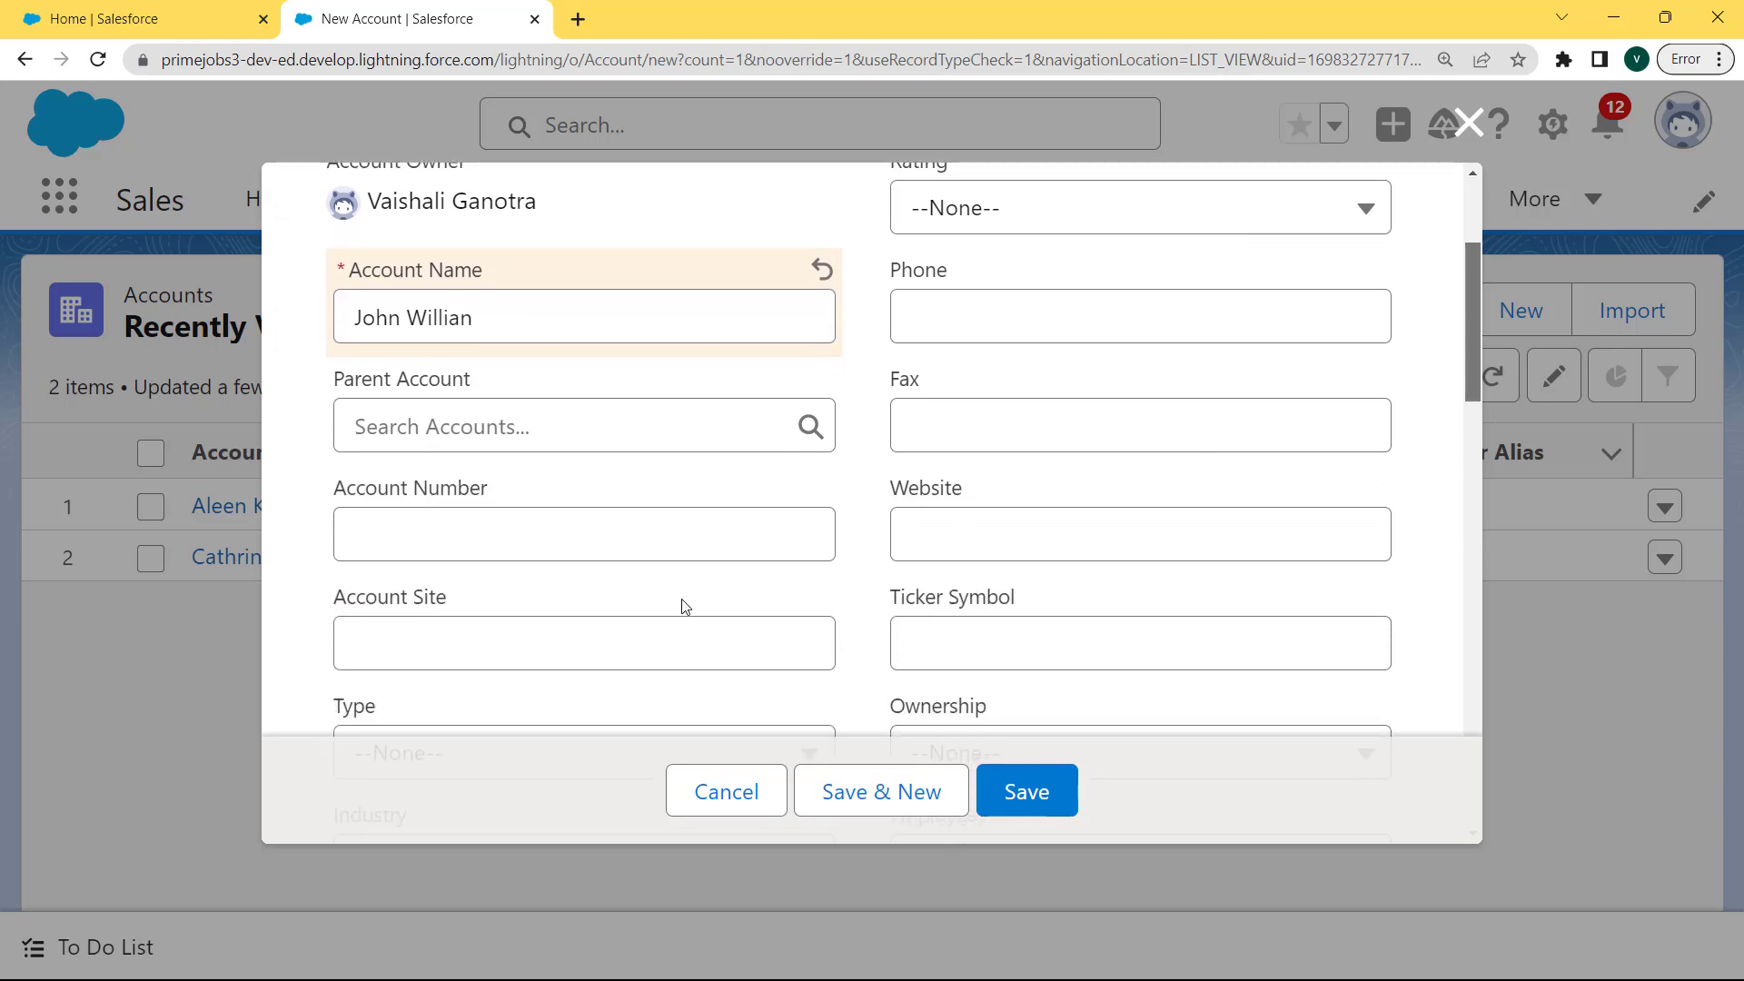
left_click(642, 549)
type("63894")
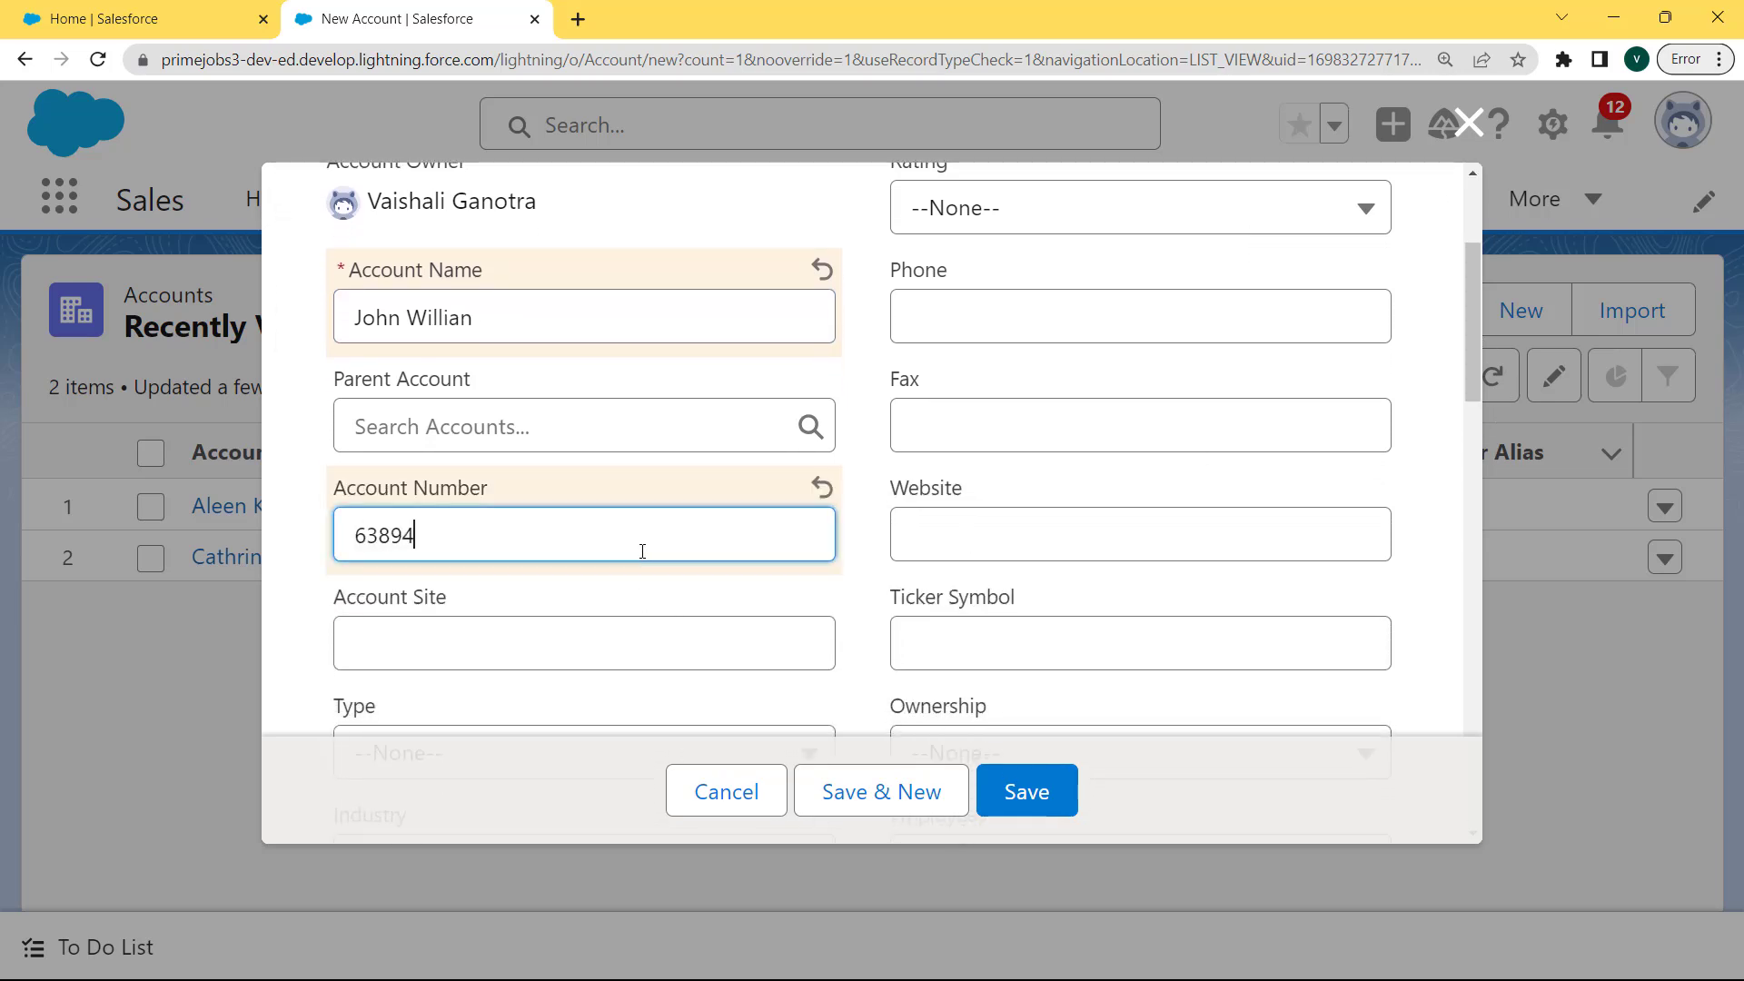
type("7300")
Set the new account's type to Prospect and its industry to Biotechnology.
left_click_drag(1477, 388, 1472, 455)
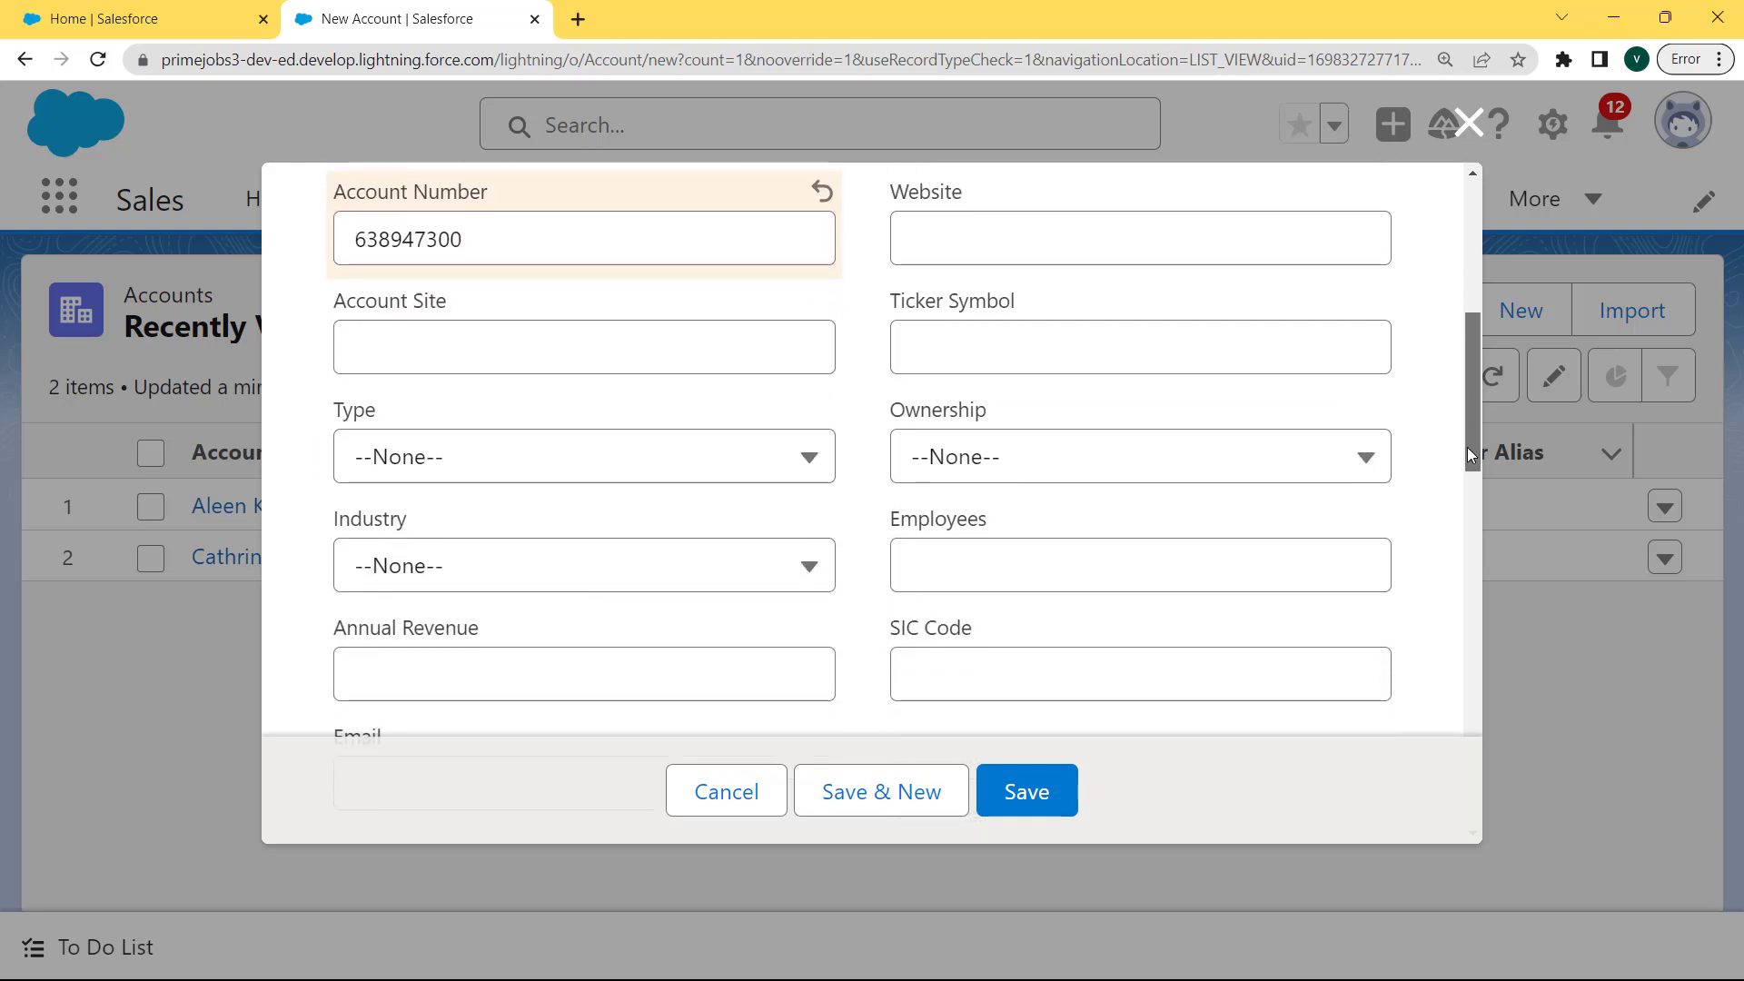
left_click(811, 457)
left_click(572, 580)
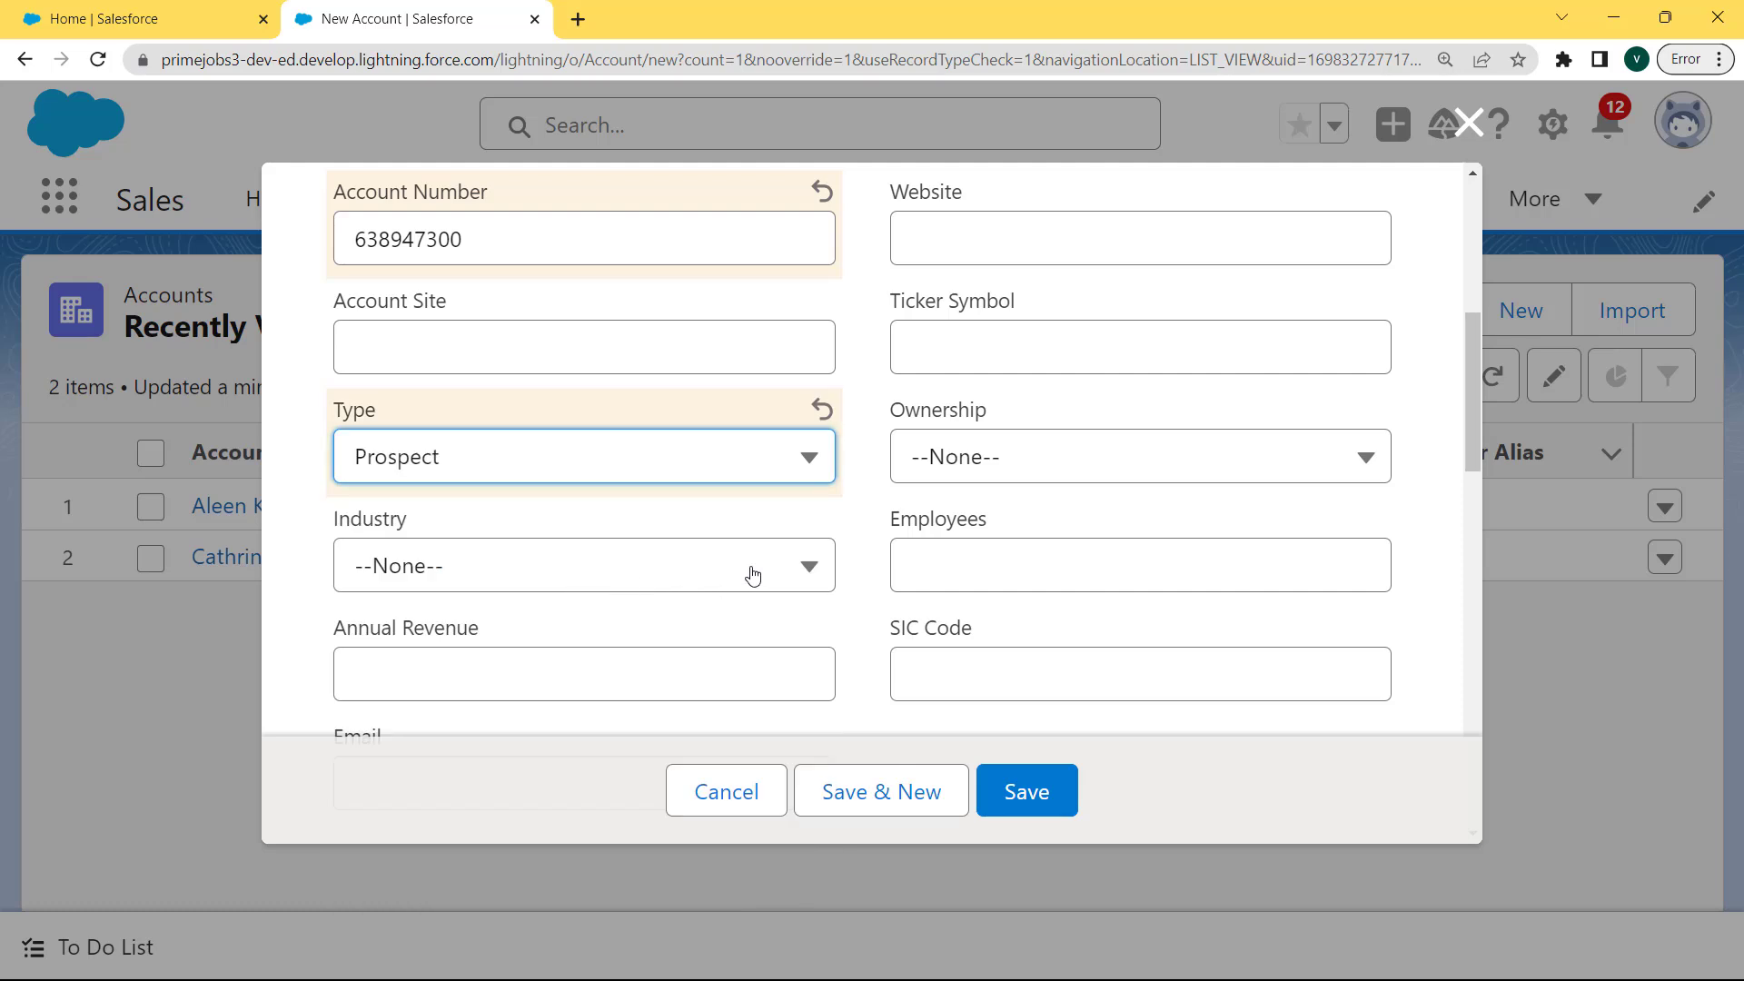
left_click(806, 567)
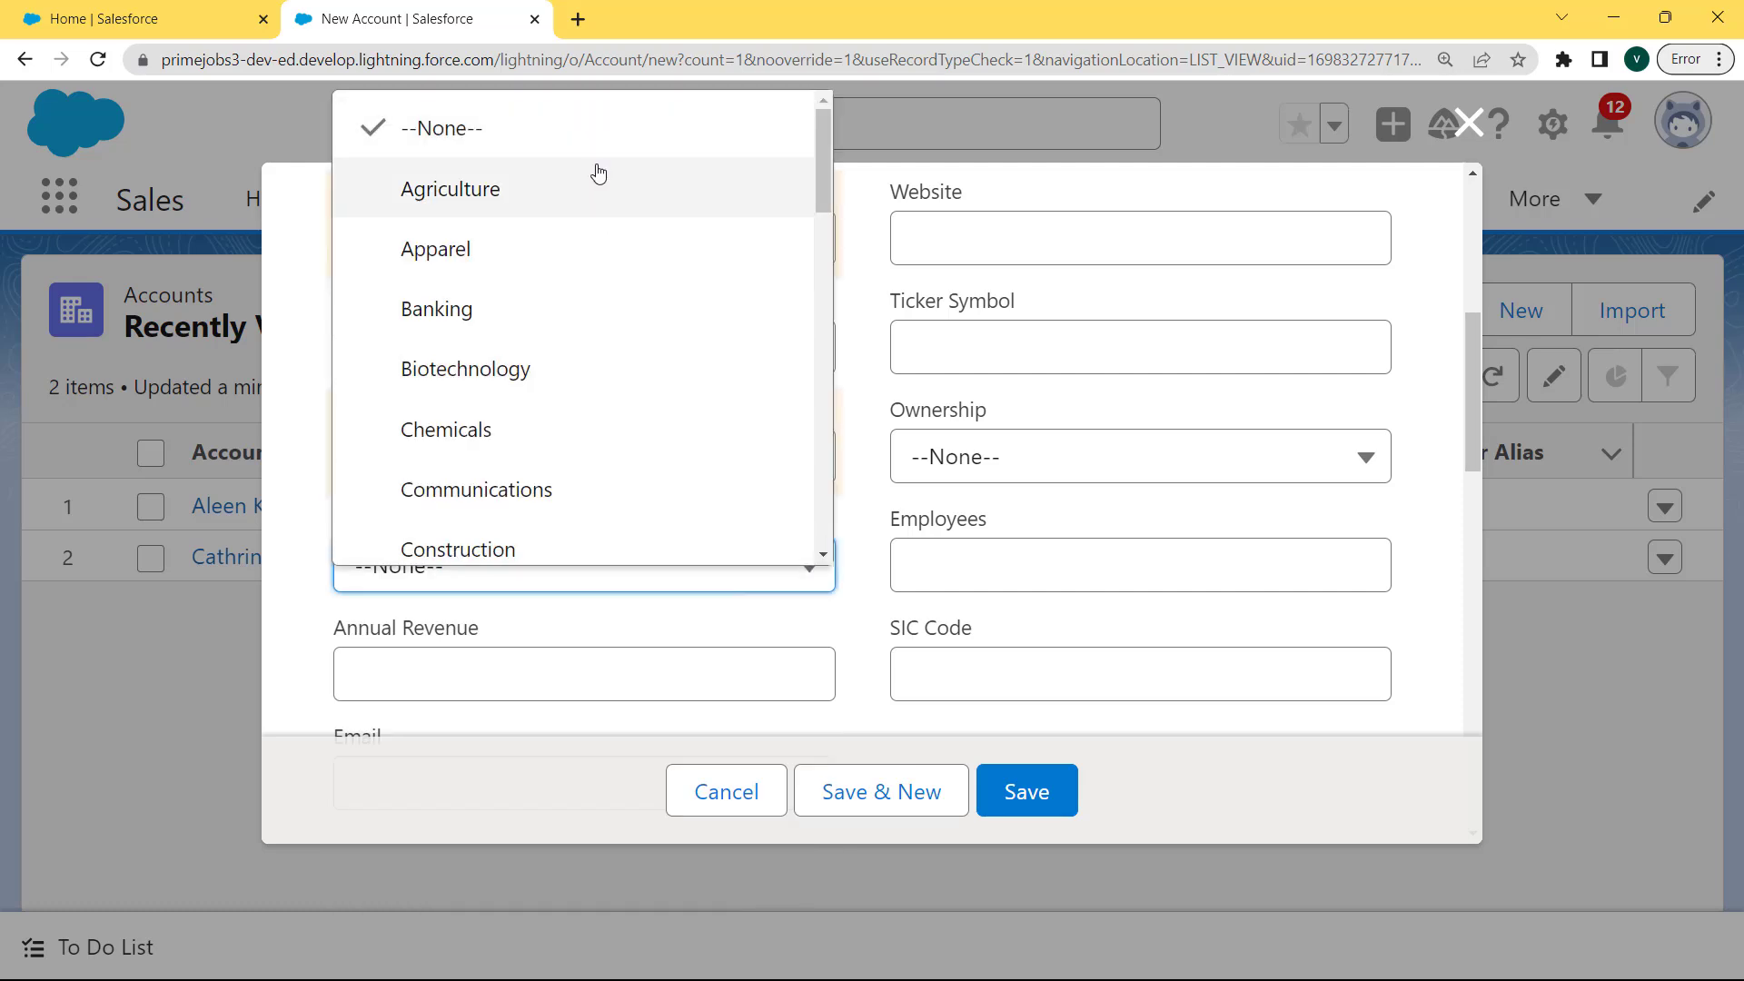
left_click(542, 373)
Enter 4000 as the new account's annual revenue and try to save the record to test the validation rule.
left_click_drag(1470, 443, 1461, 354)
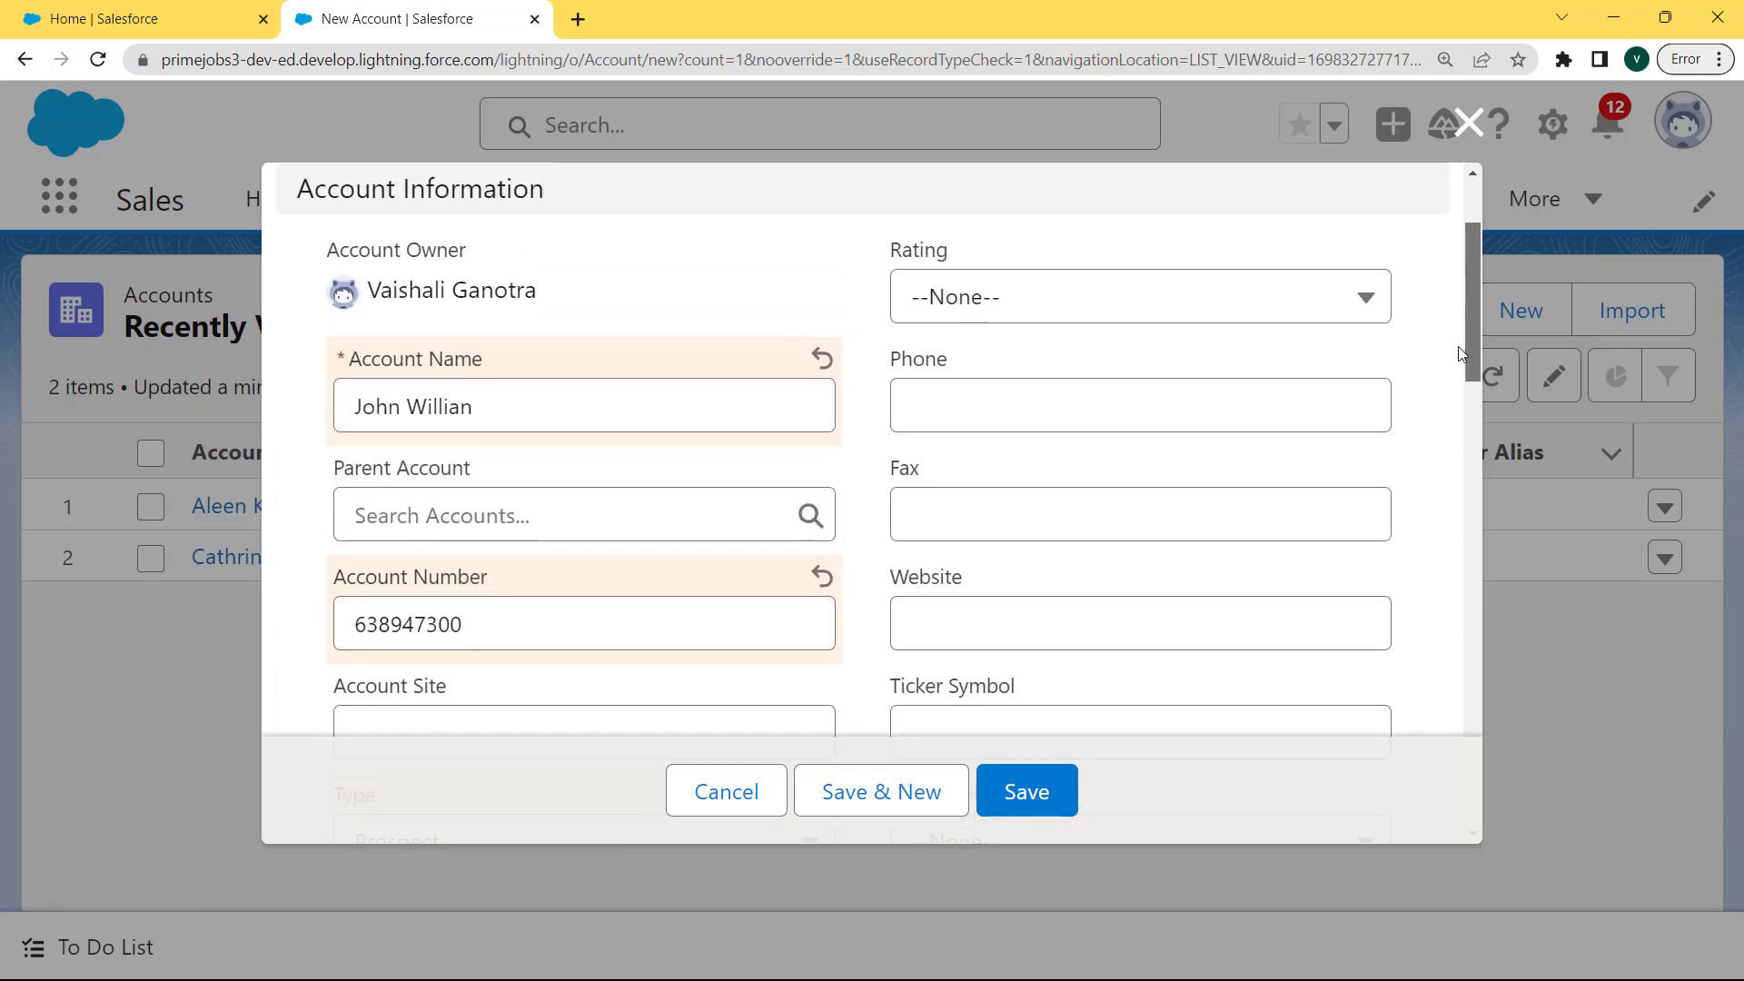
scroll(521, 609, "down", 4)
left_click(508, 699)
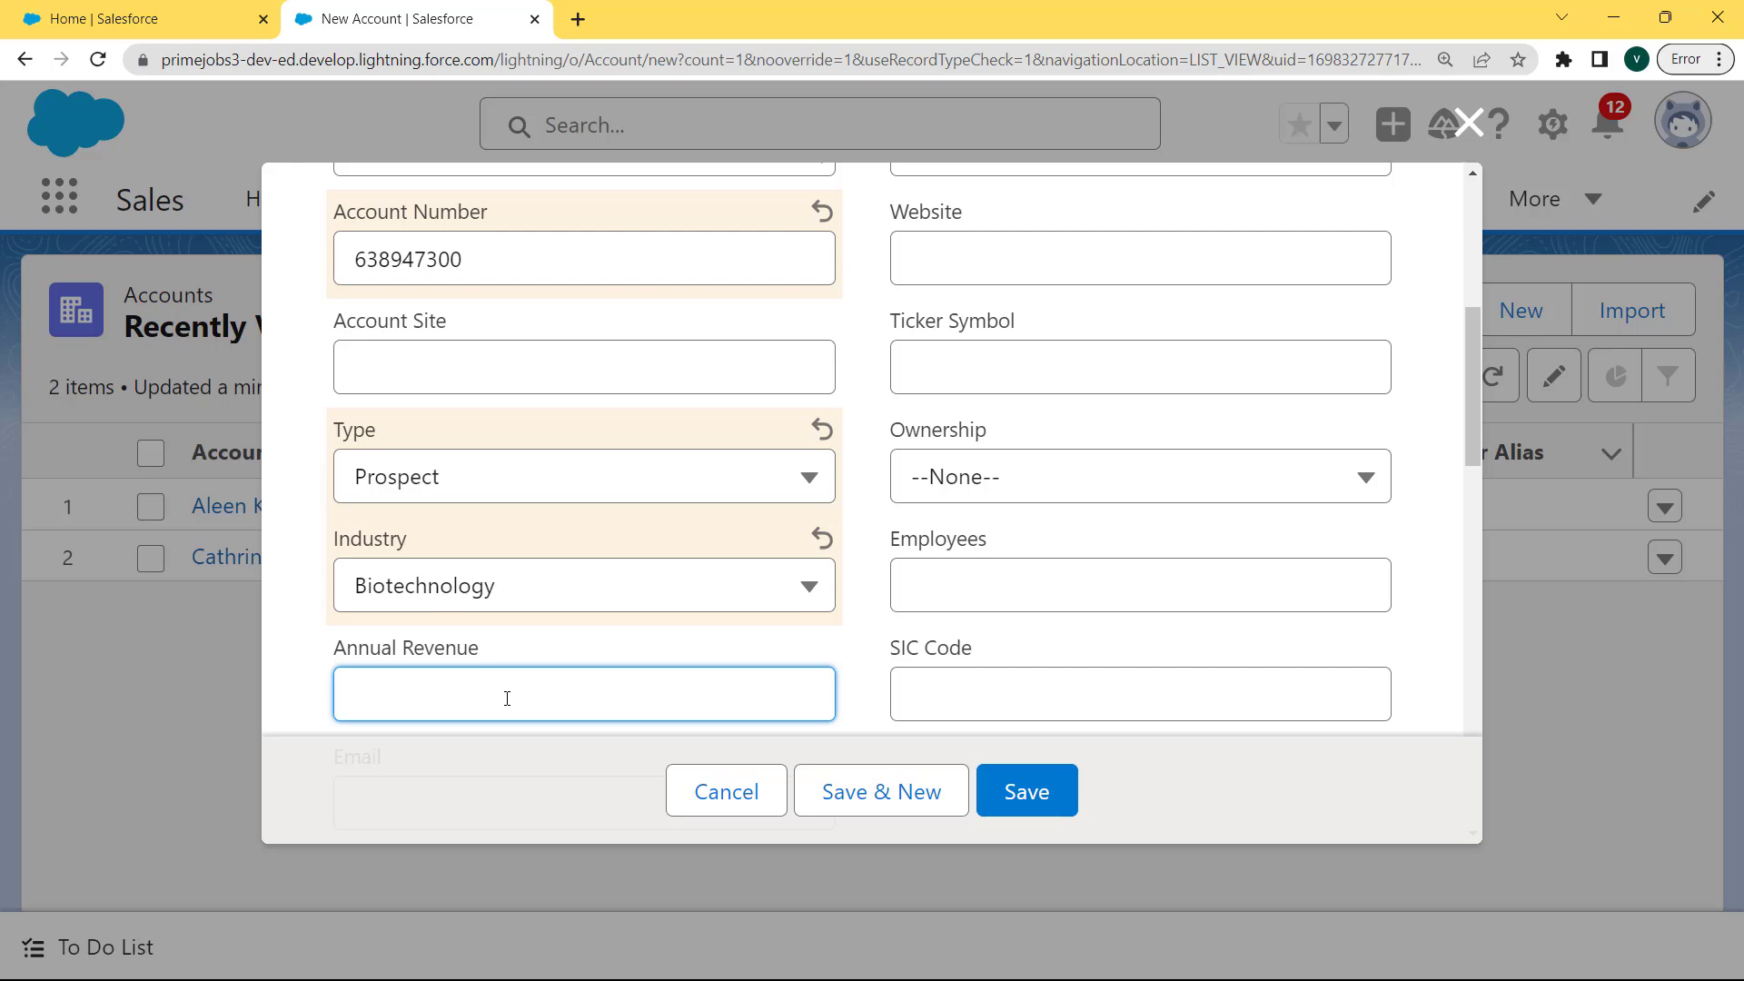
type("4000")
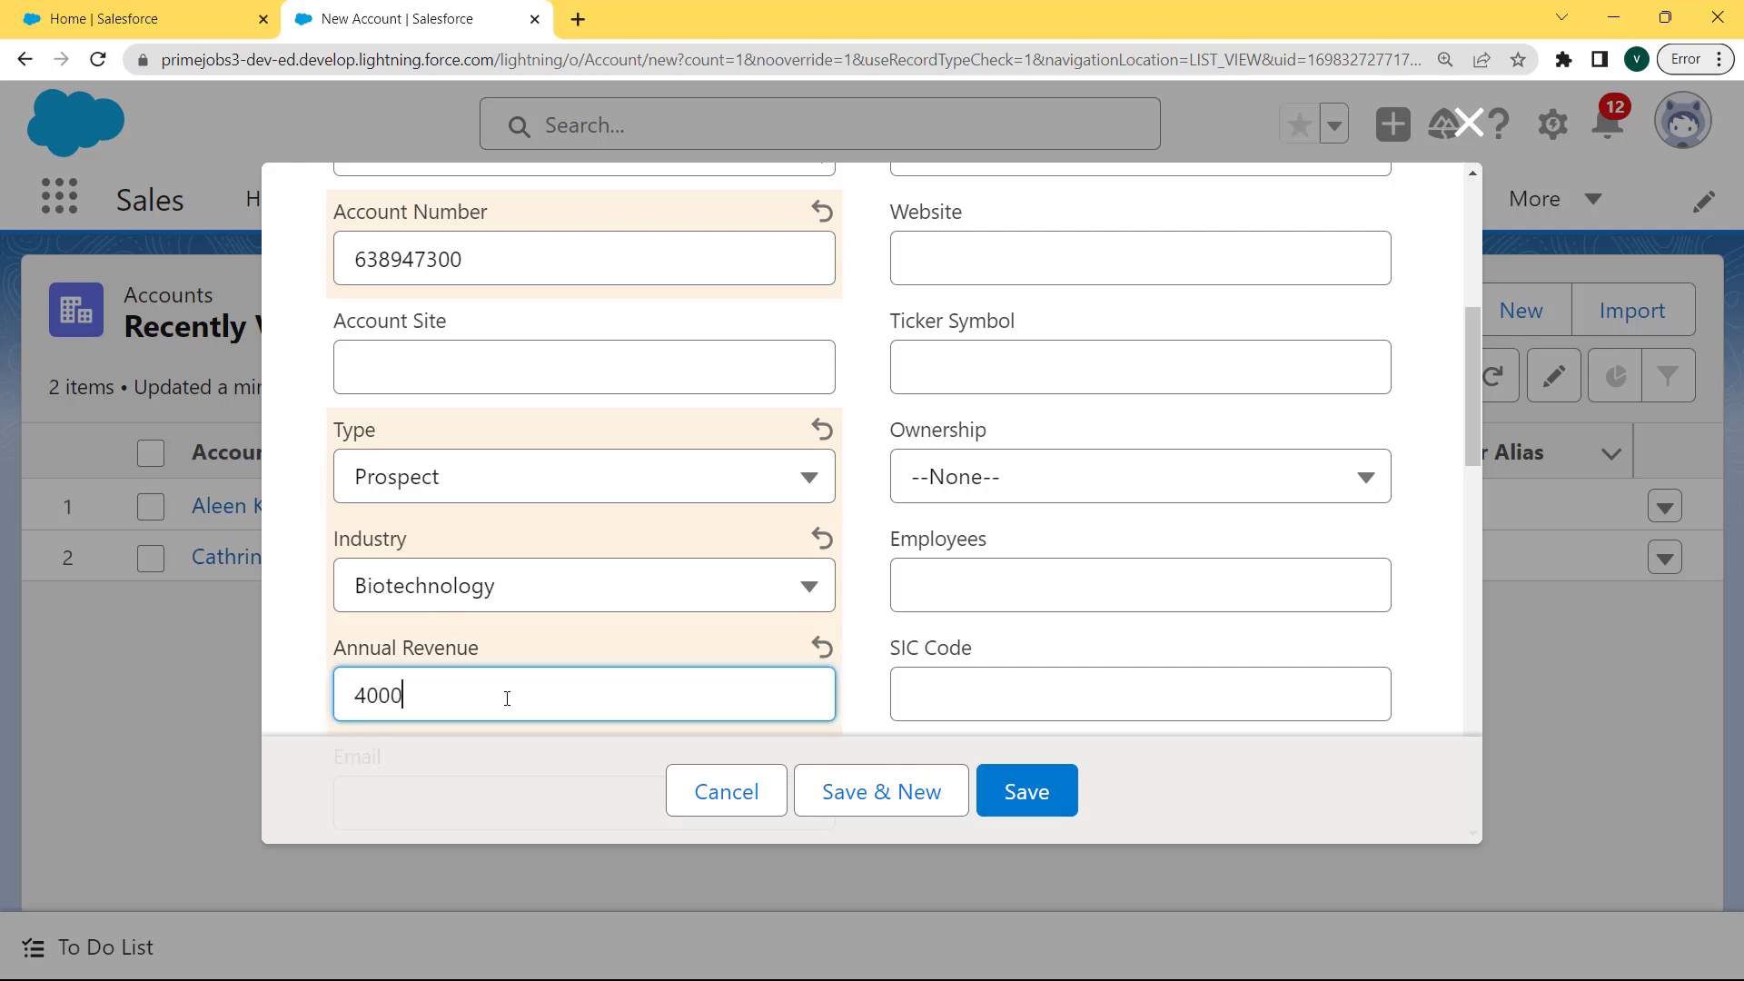
left_click(1045, 799)
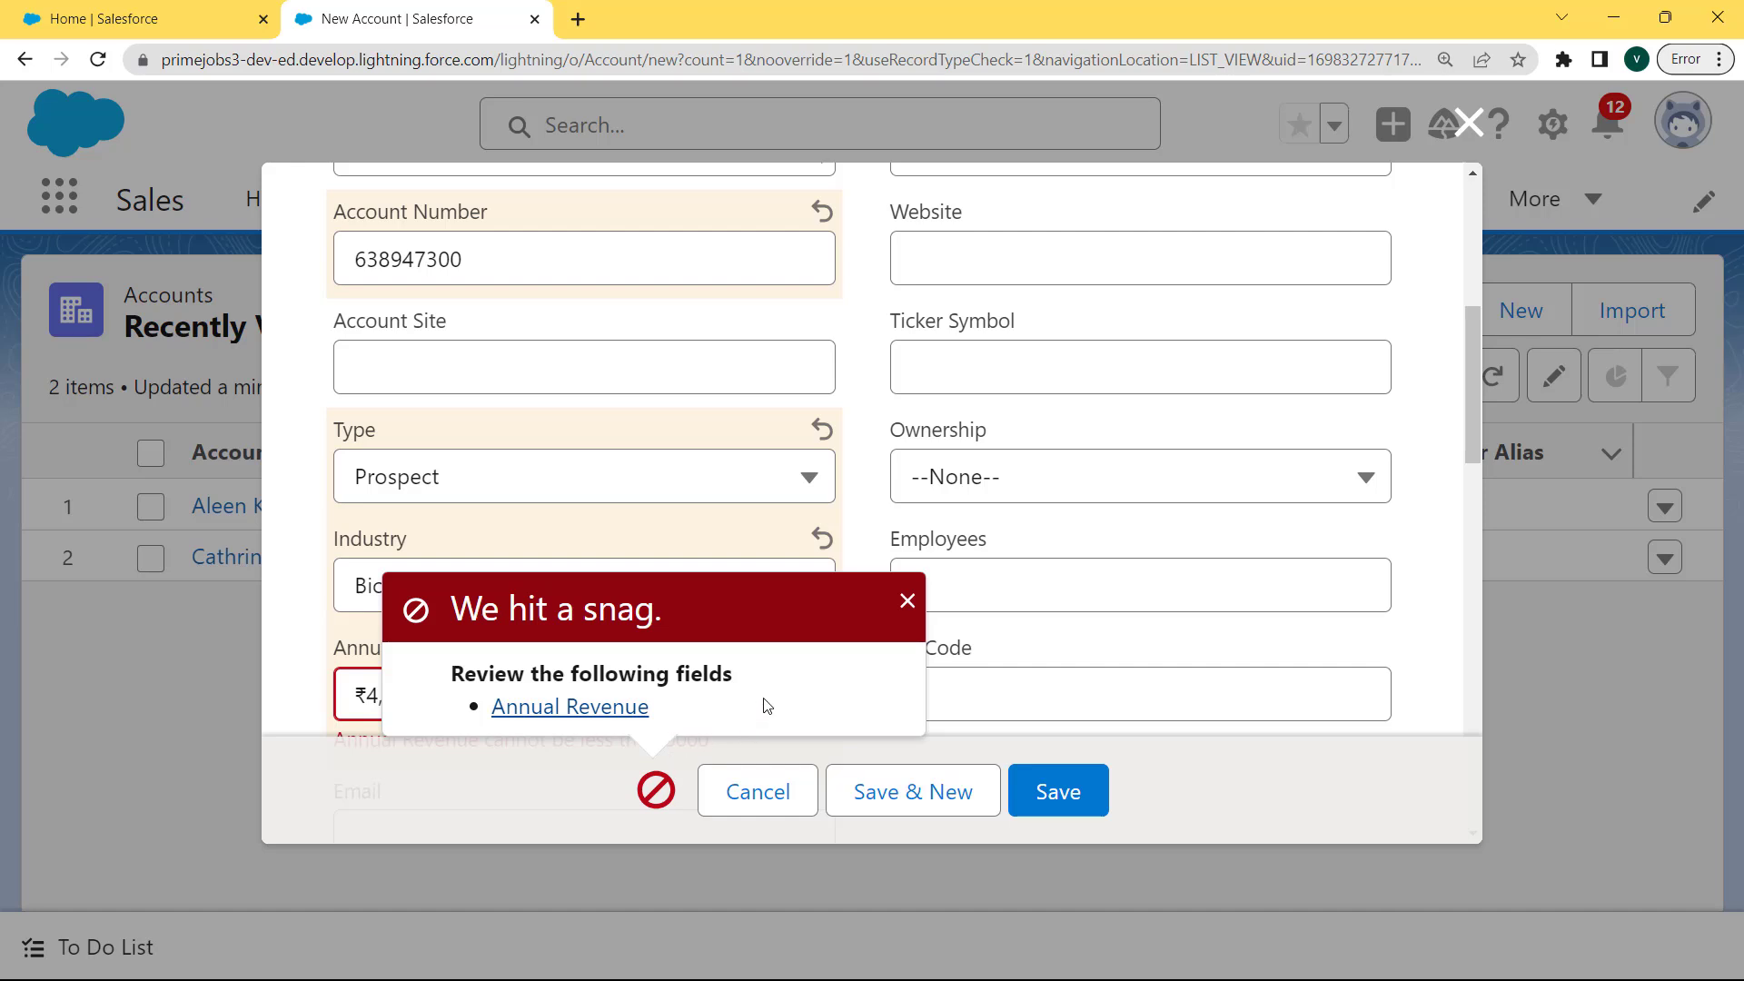
Dismiss the error notice and examine the validation message under the Annual Revenue field.
left_click(907, 601)
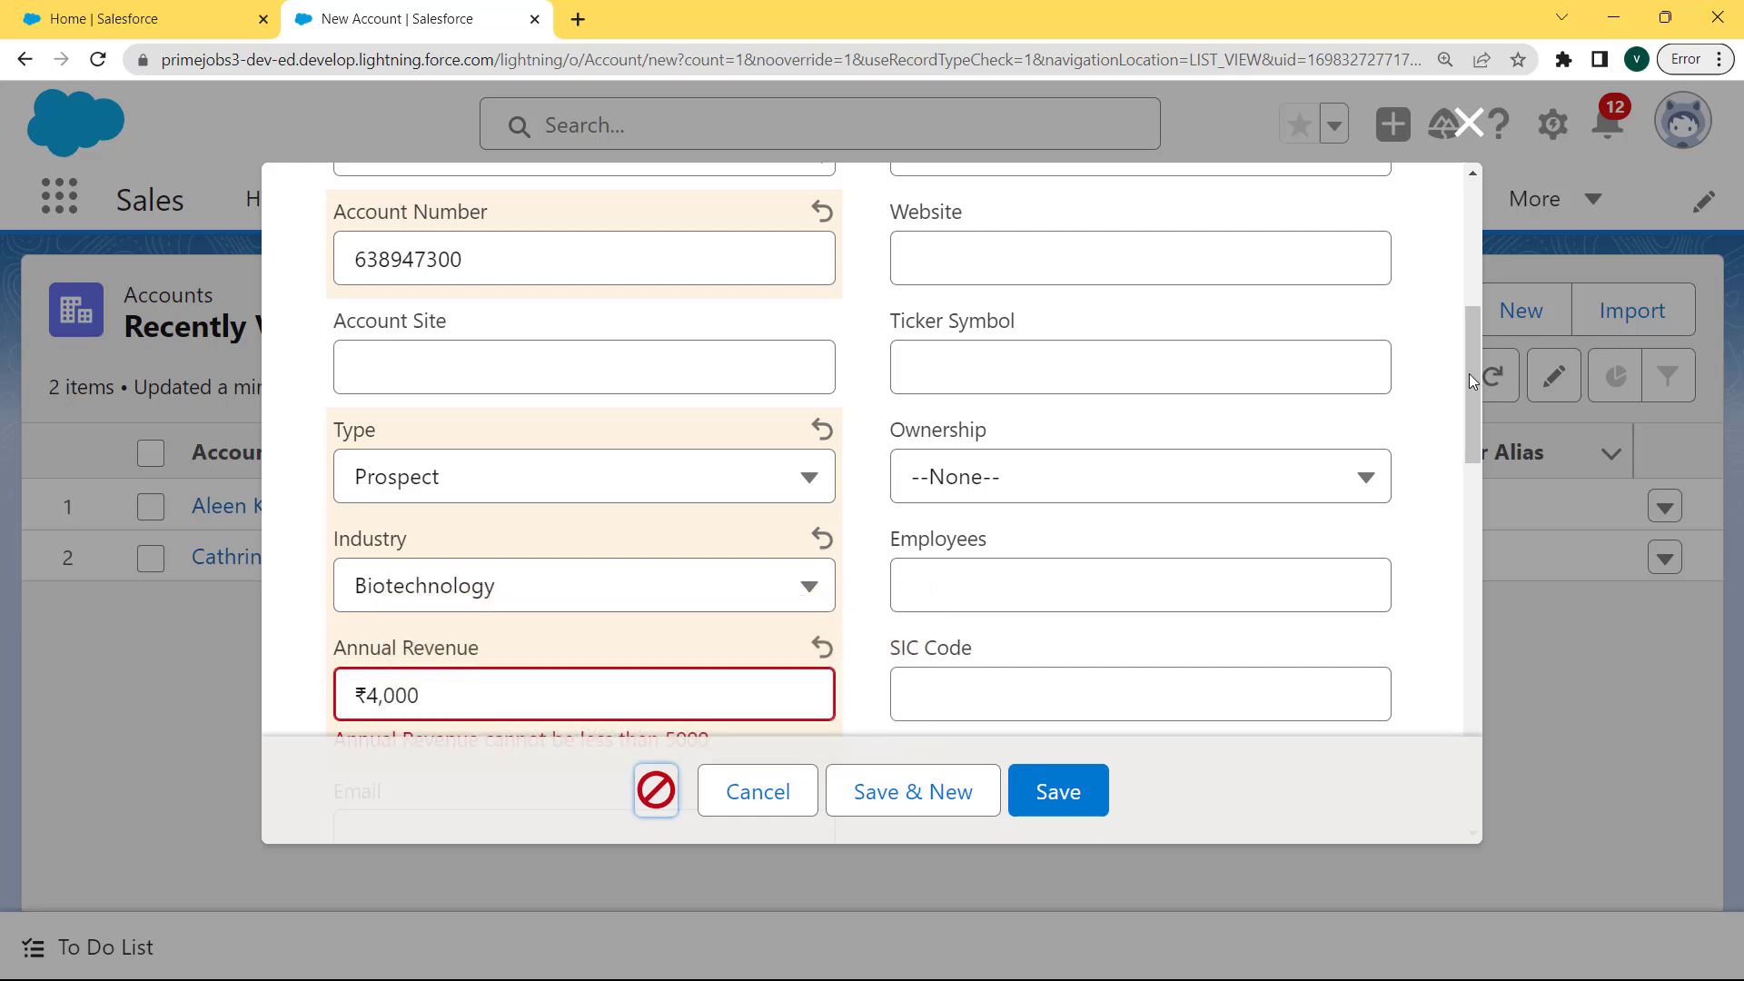
left_click_drag(1469, 374, 1471, 415)
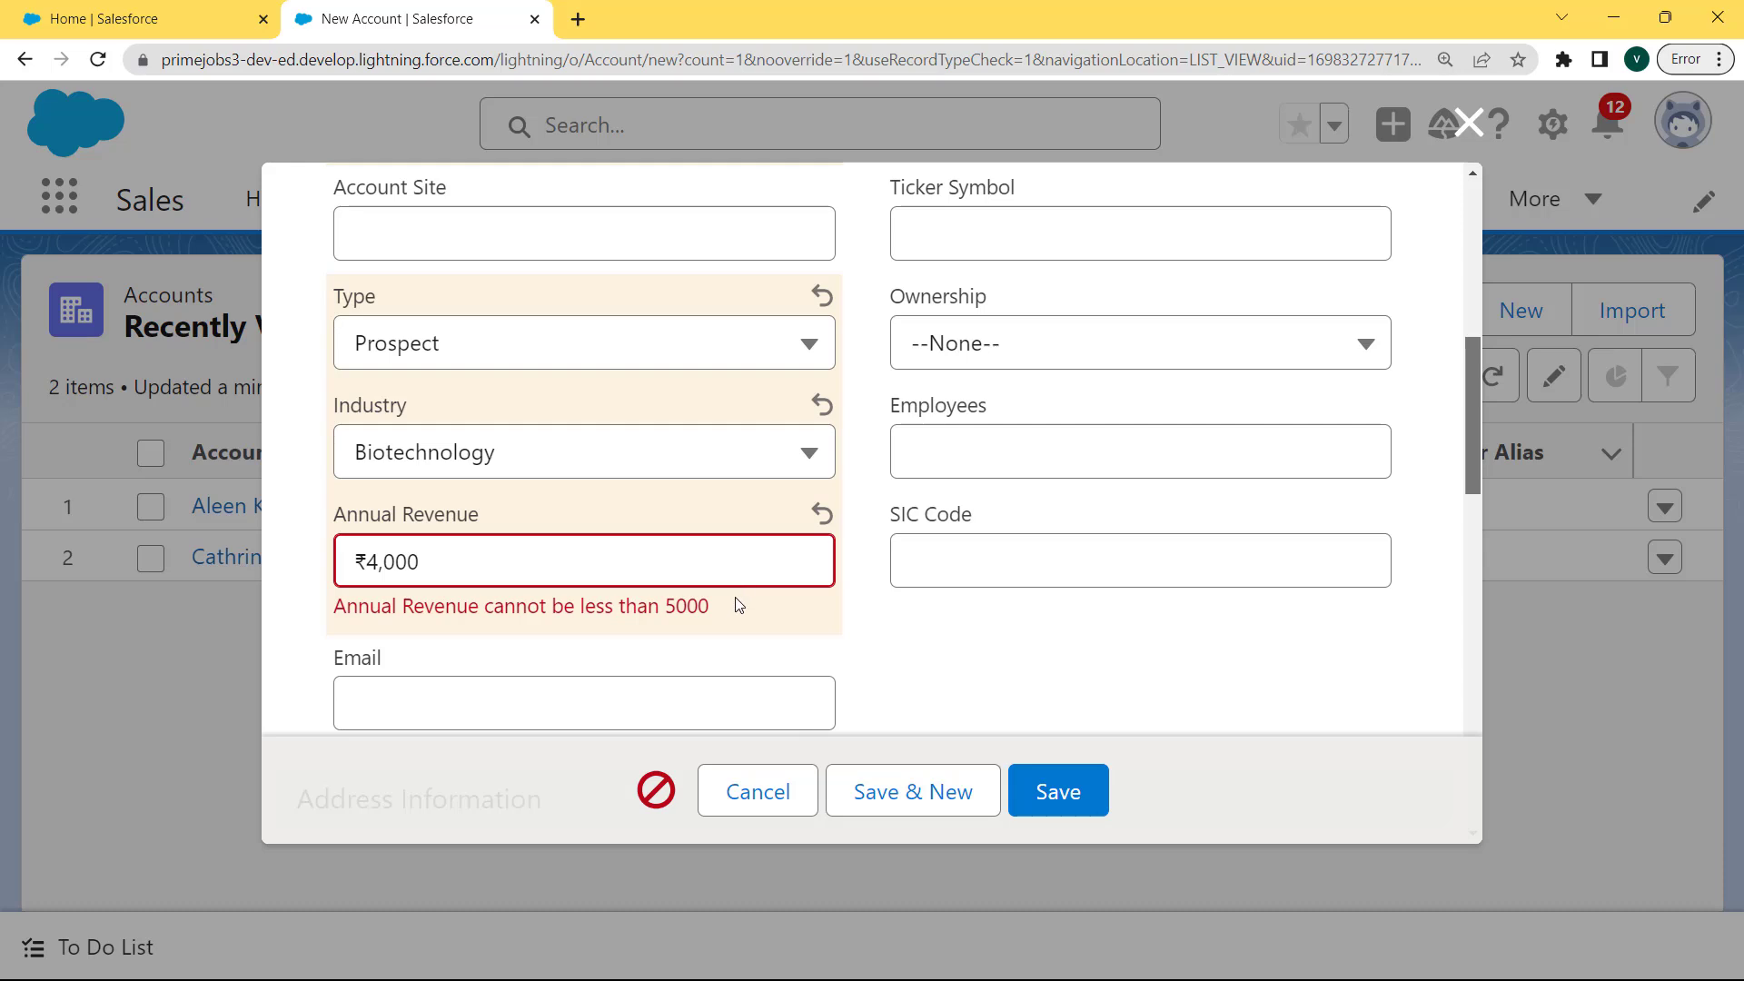
left_click_drag(710, 606, 306, 609)
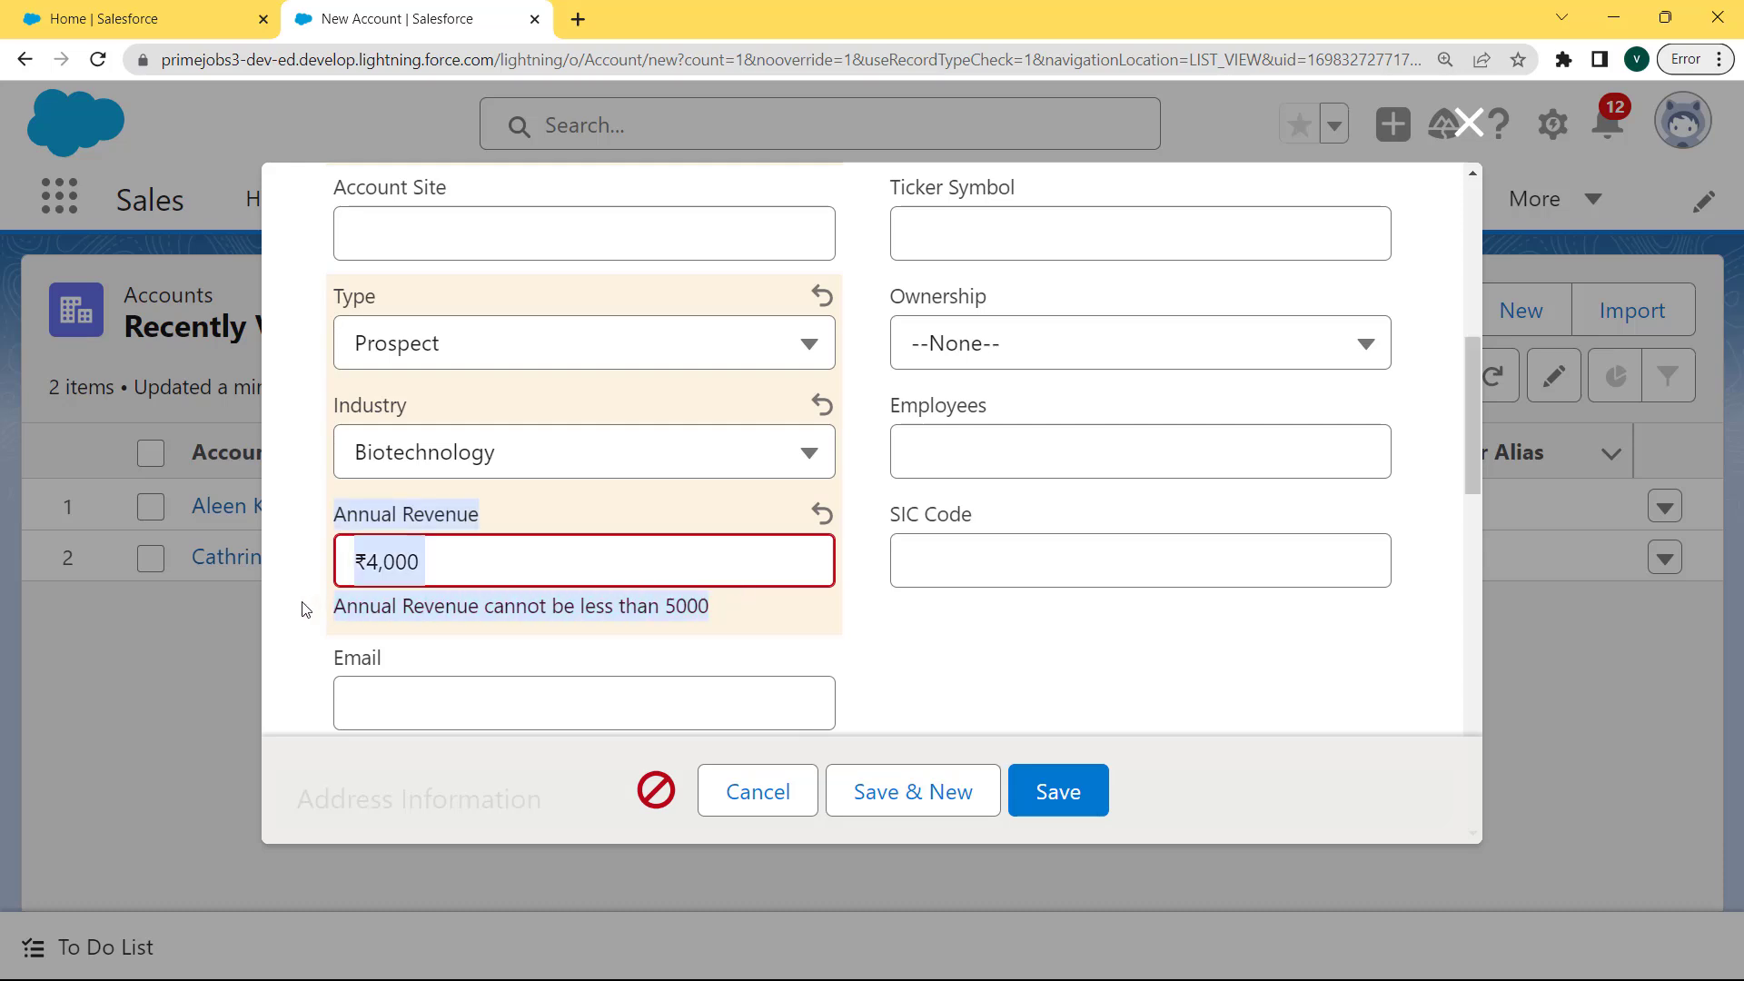
Change the account's annual revenue to 6000 and save the record.
left_click(489, 573)
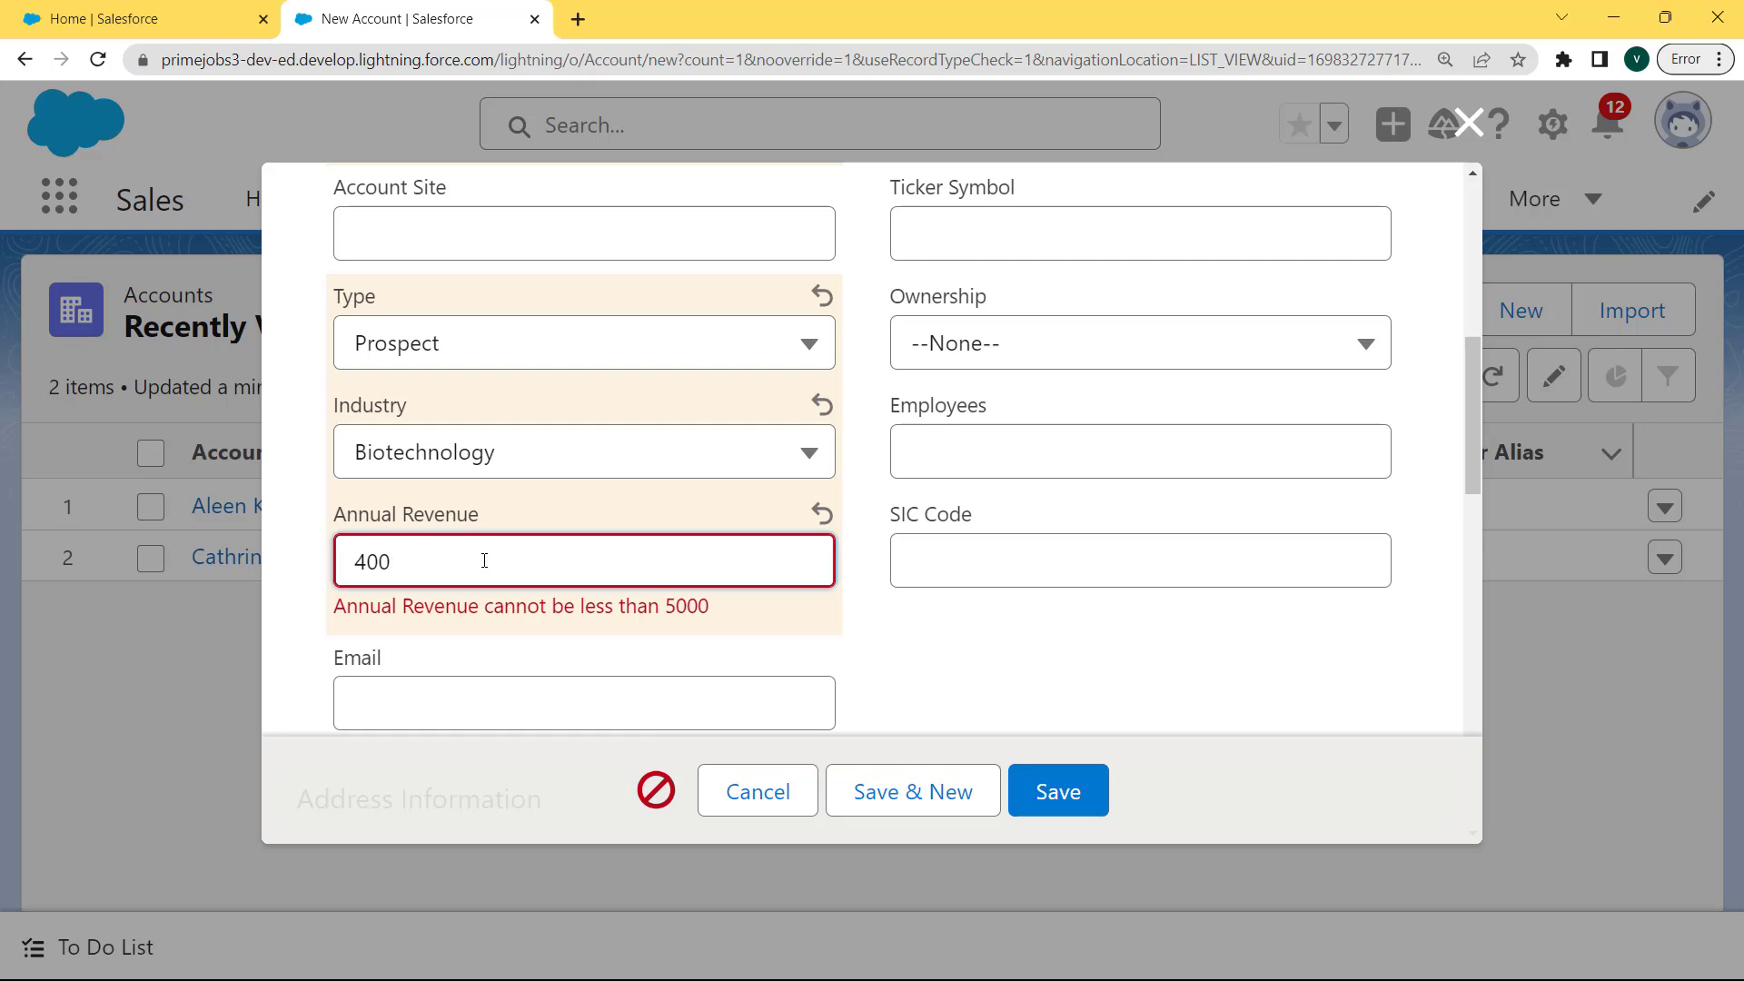
key("BackSpace")
key("BackSpace")
key("BackSpace")
type("600")
left_click(1054, 789)
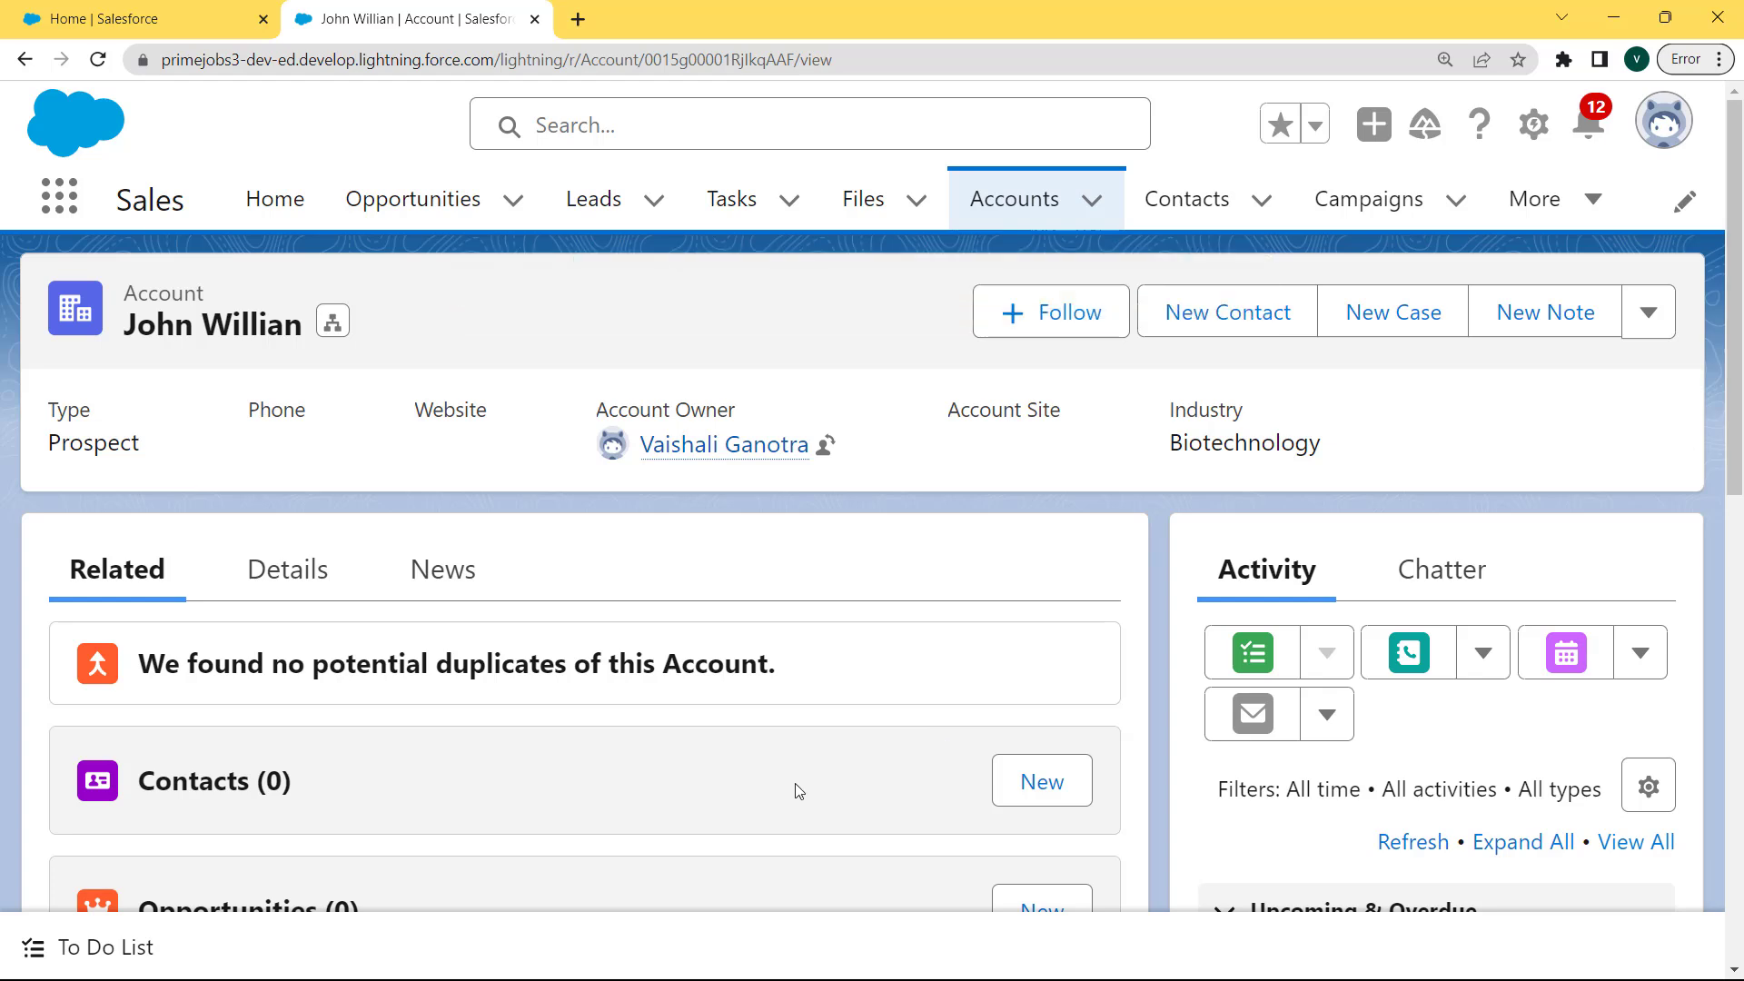
Open the saved account's details and check its Annual Revenue value.
left_click(293, 581)
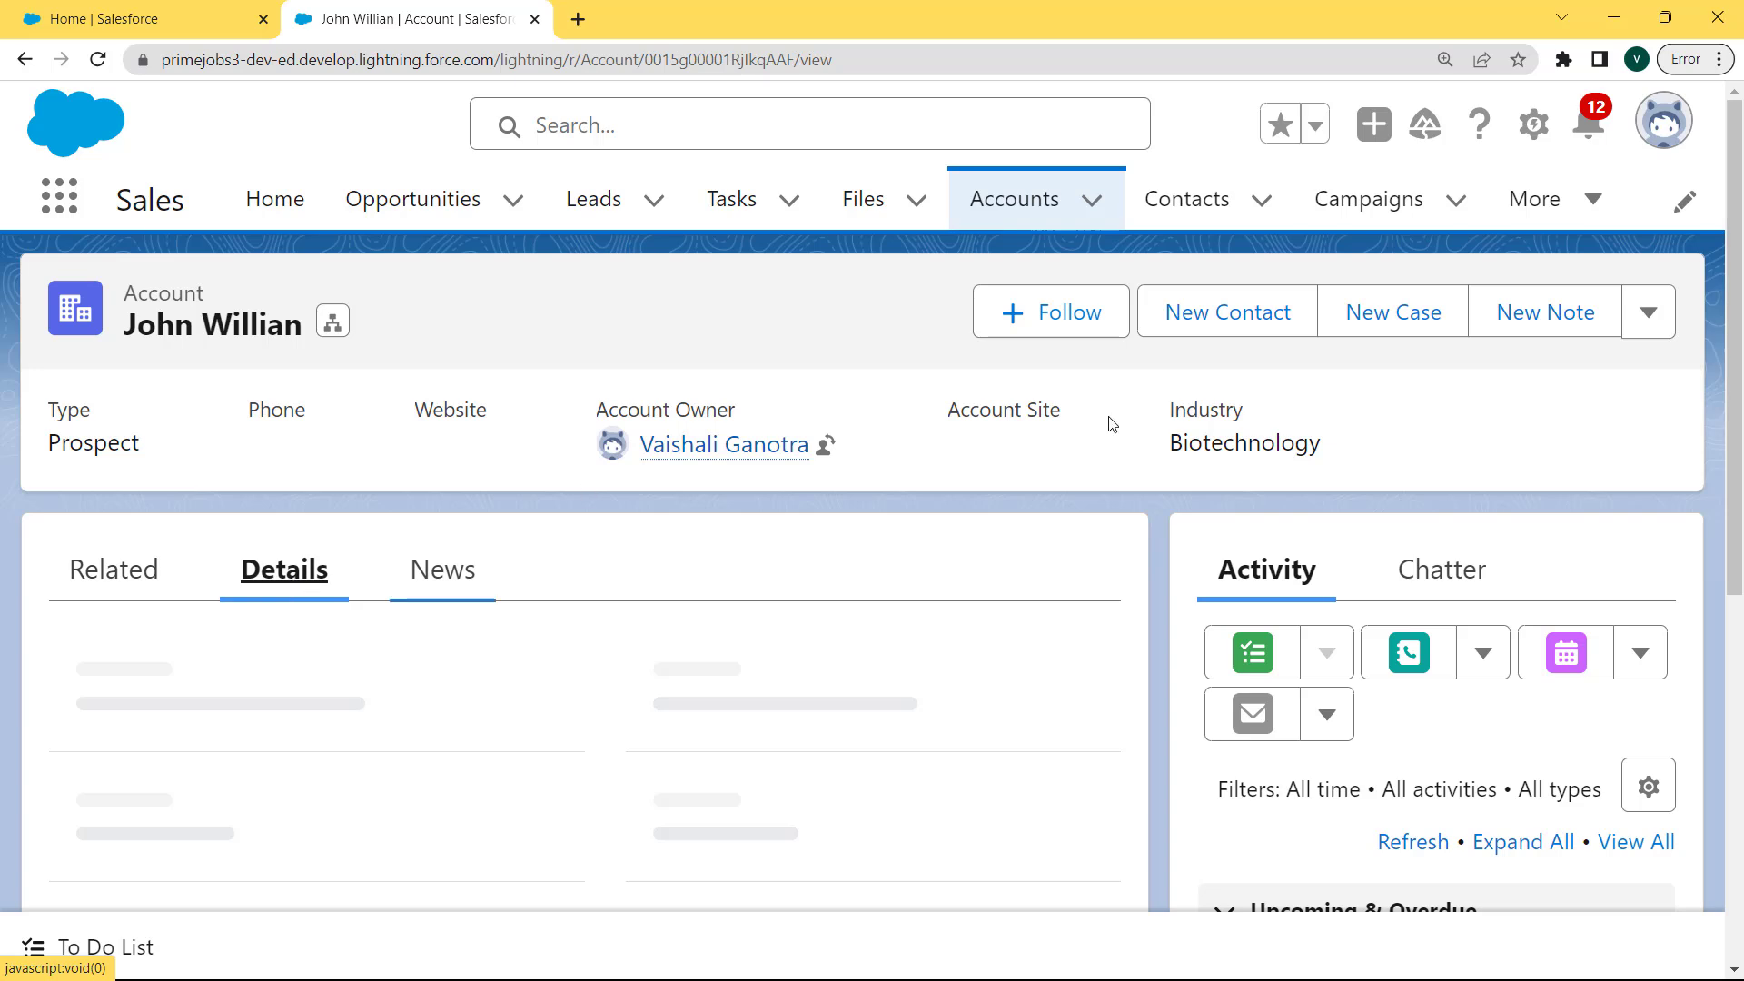
scroll(1737, 282, "down", 6)
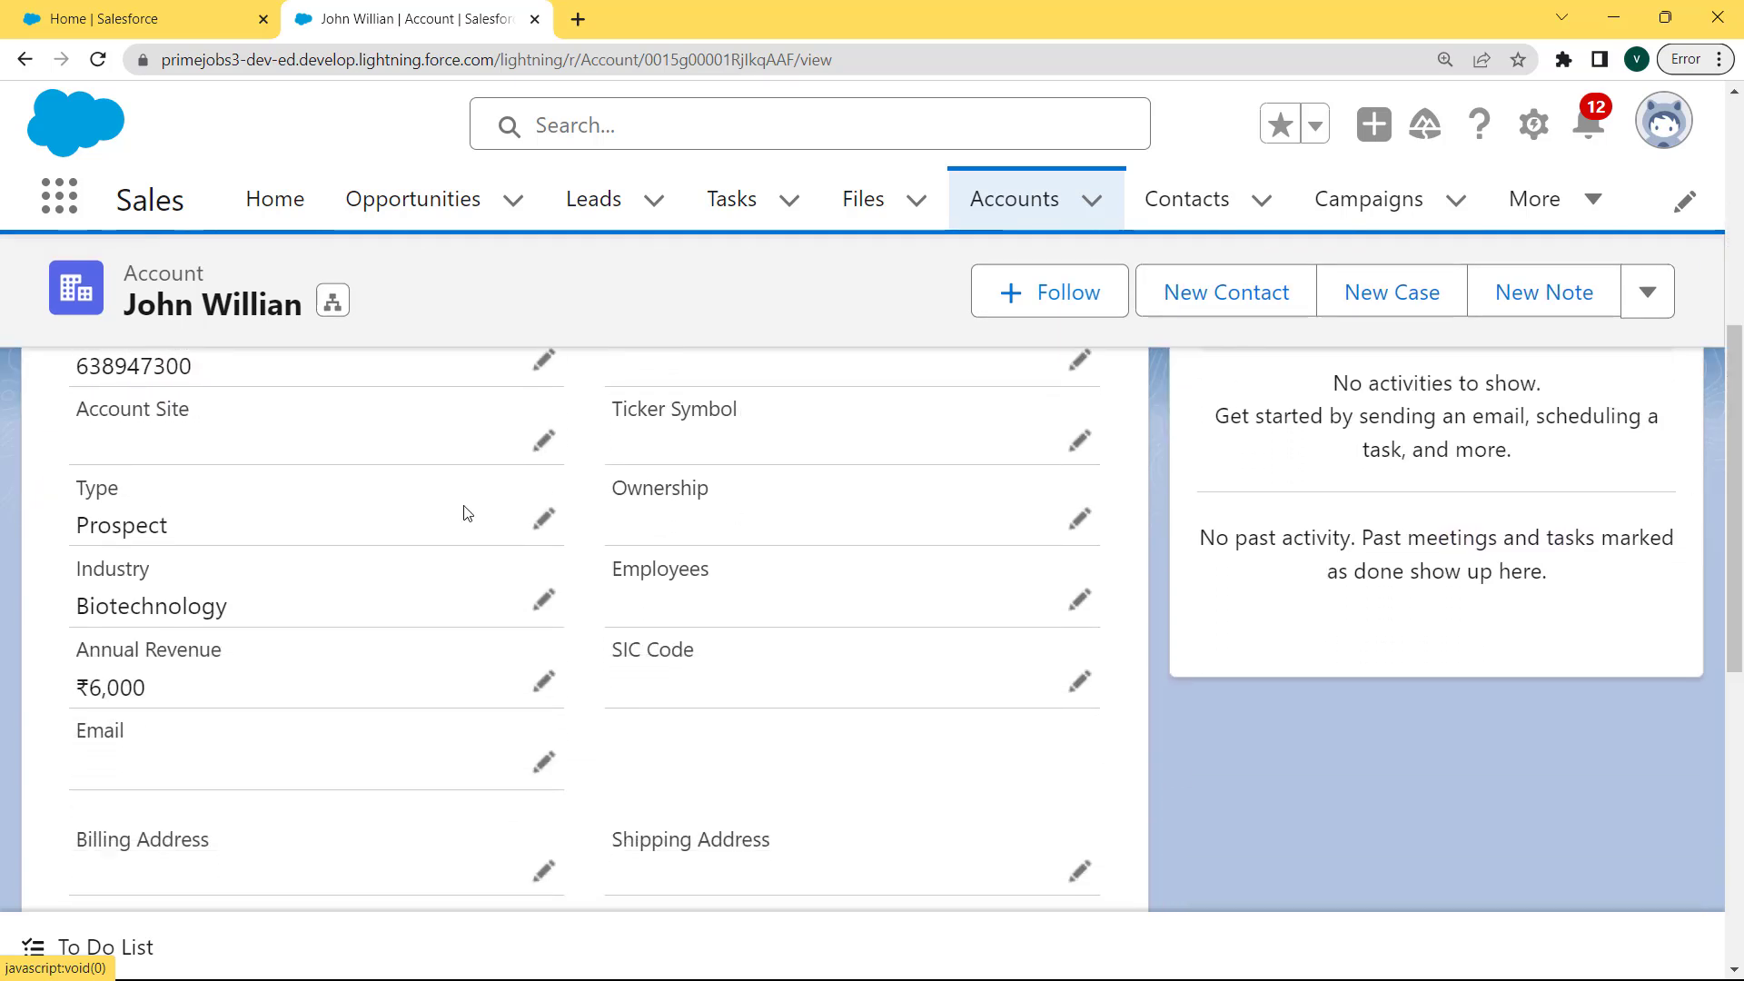
left_click_drag(194, 697, 78, 687)
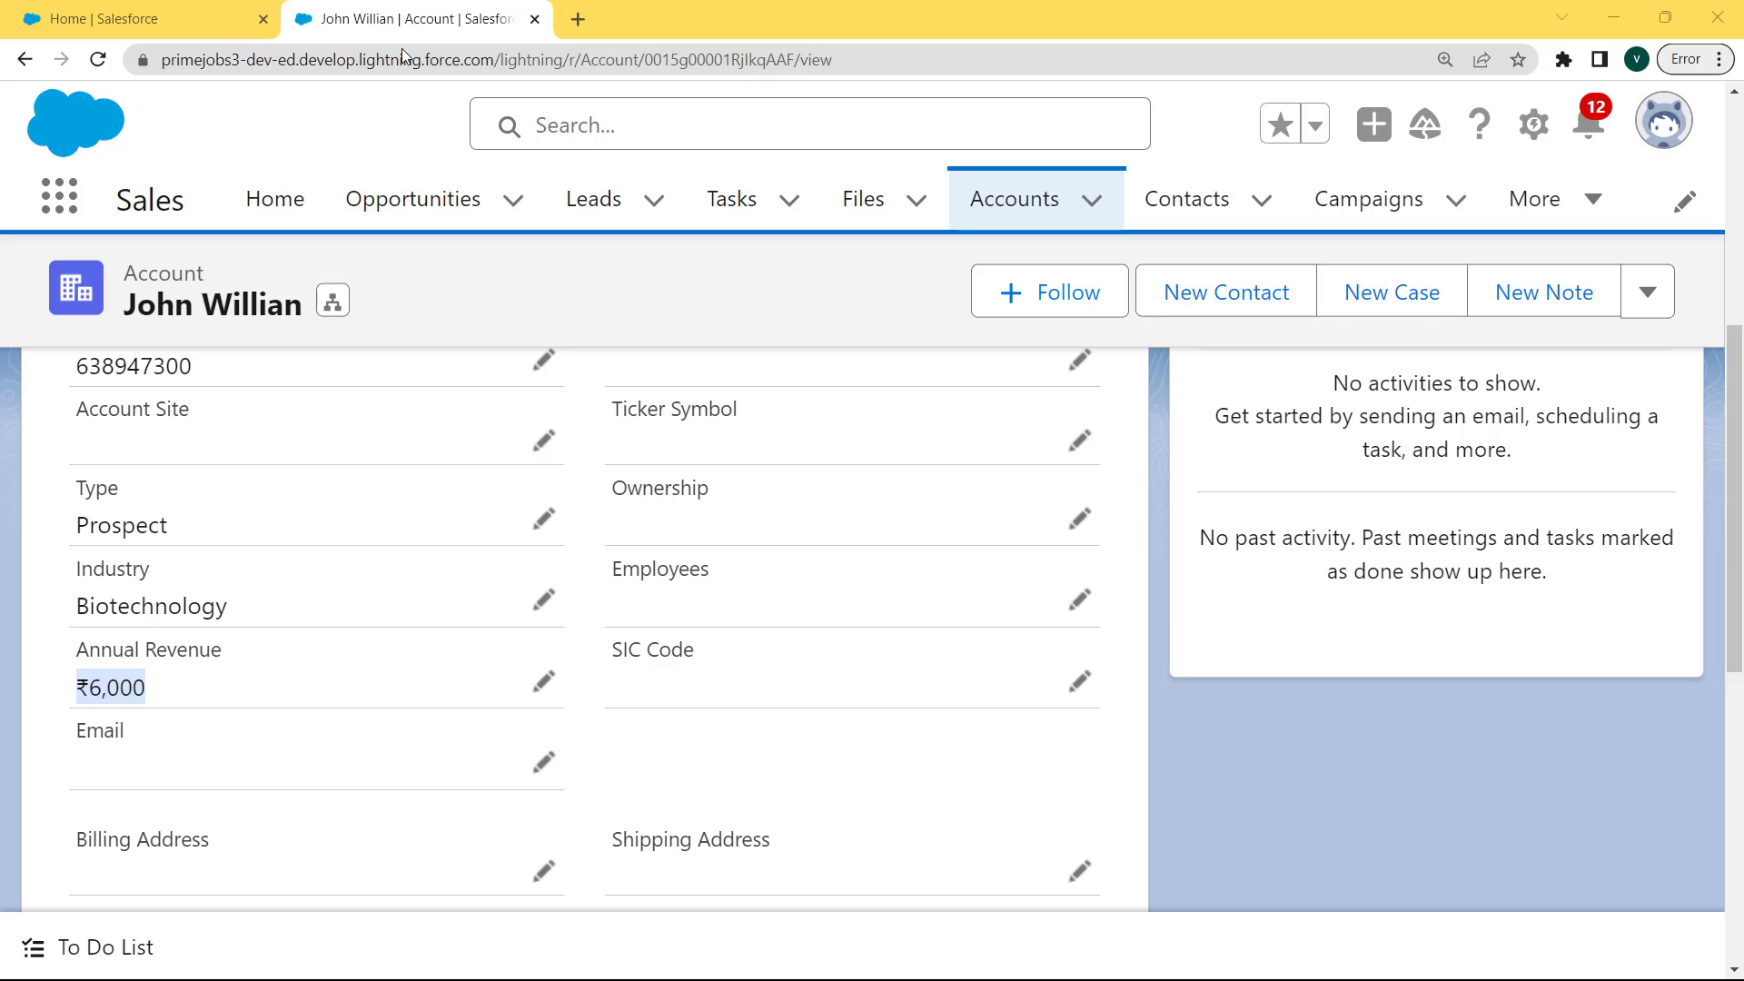
Switch to Salesforce Classic and open Setup.
left_click(1664, 121)
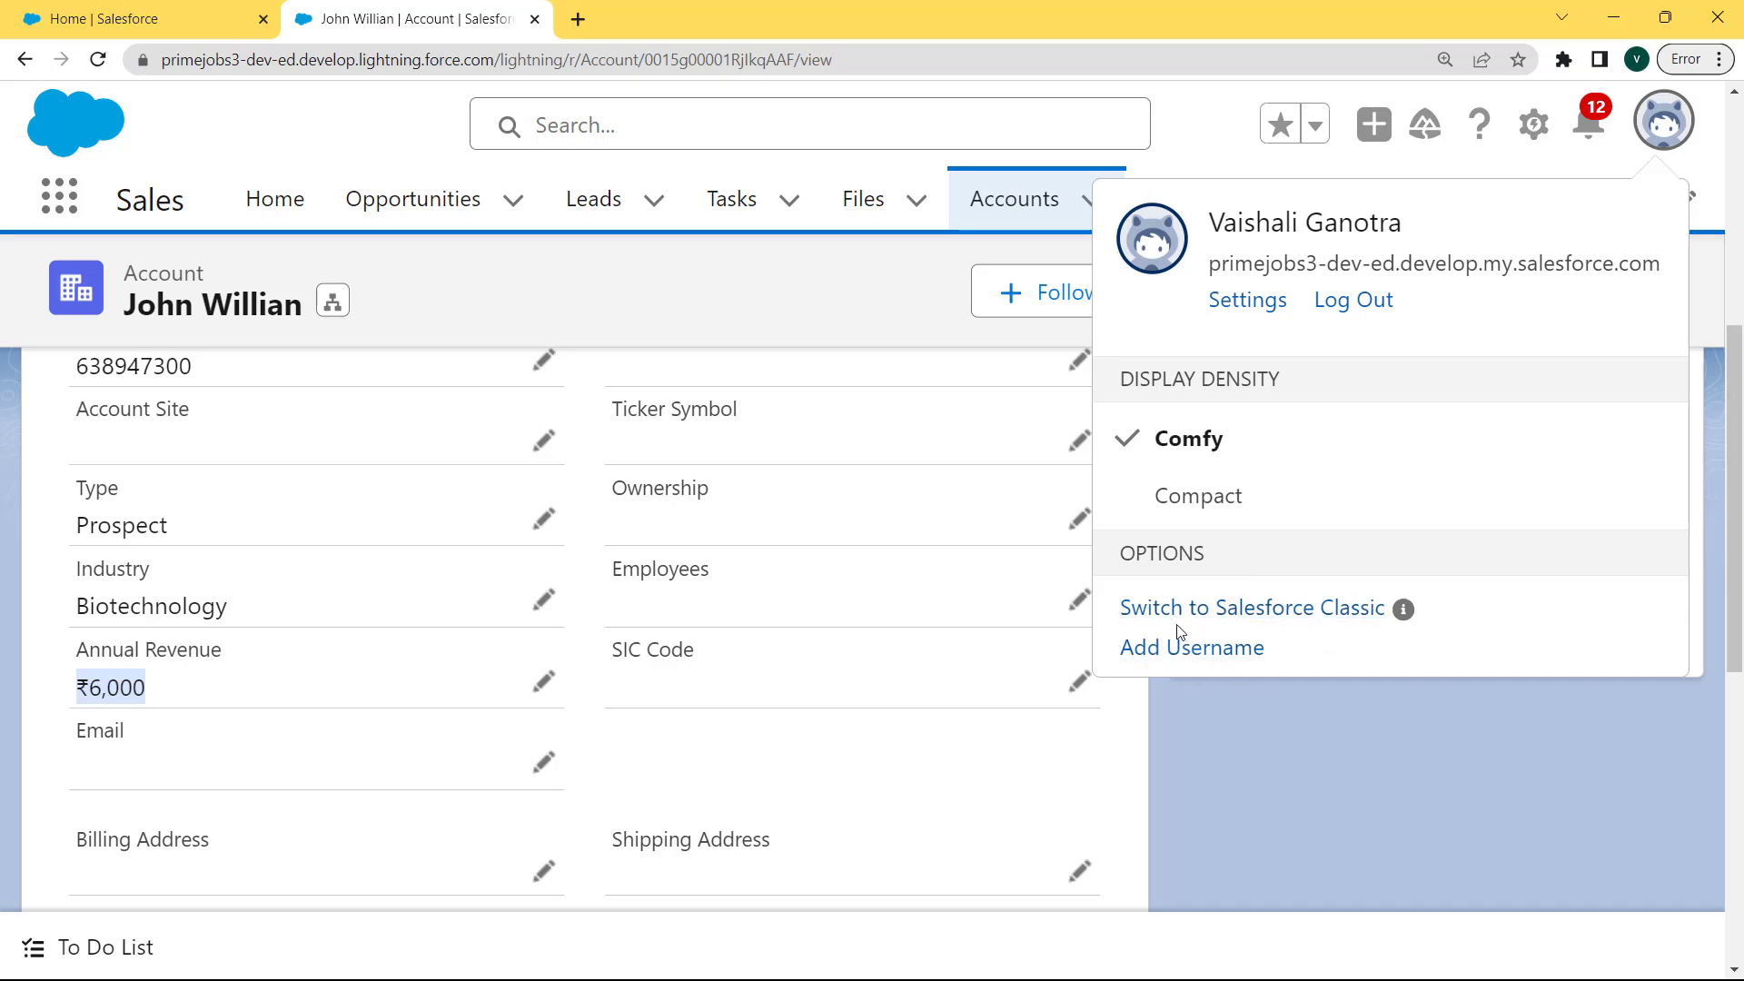
left_click(1232, 616)
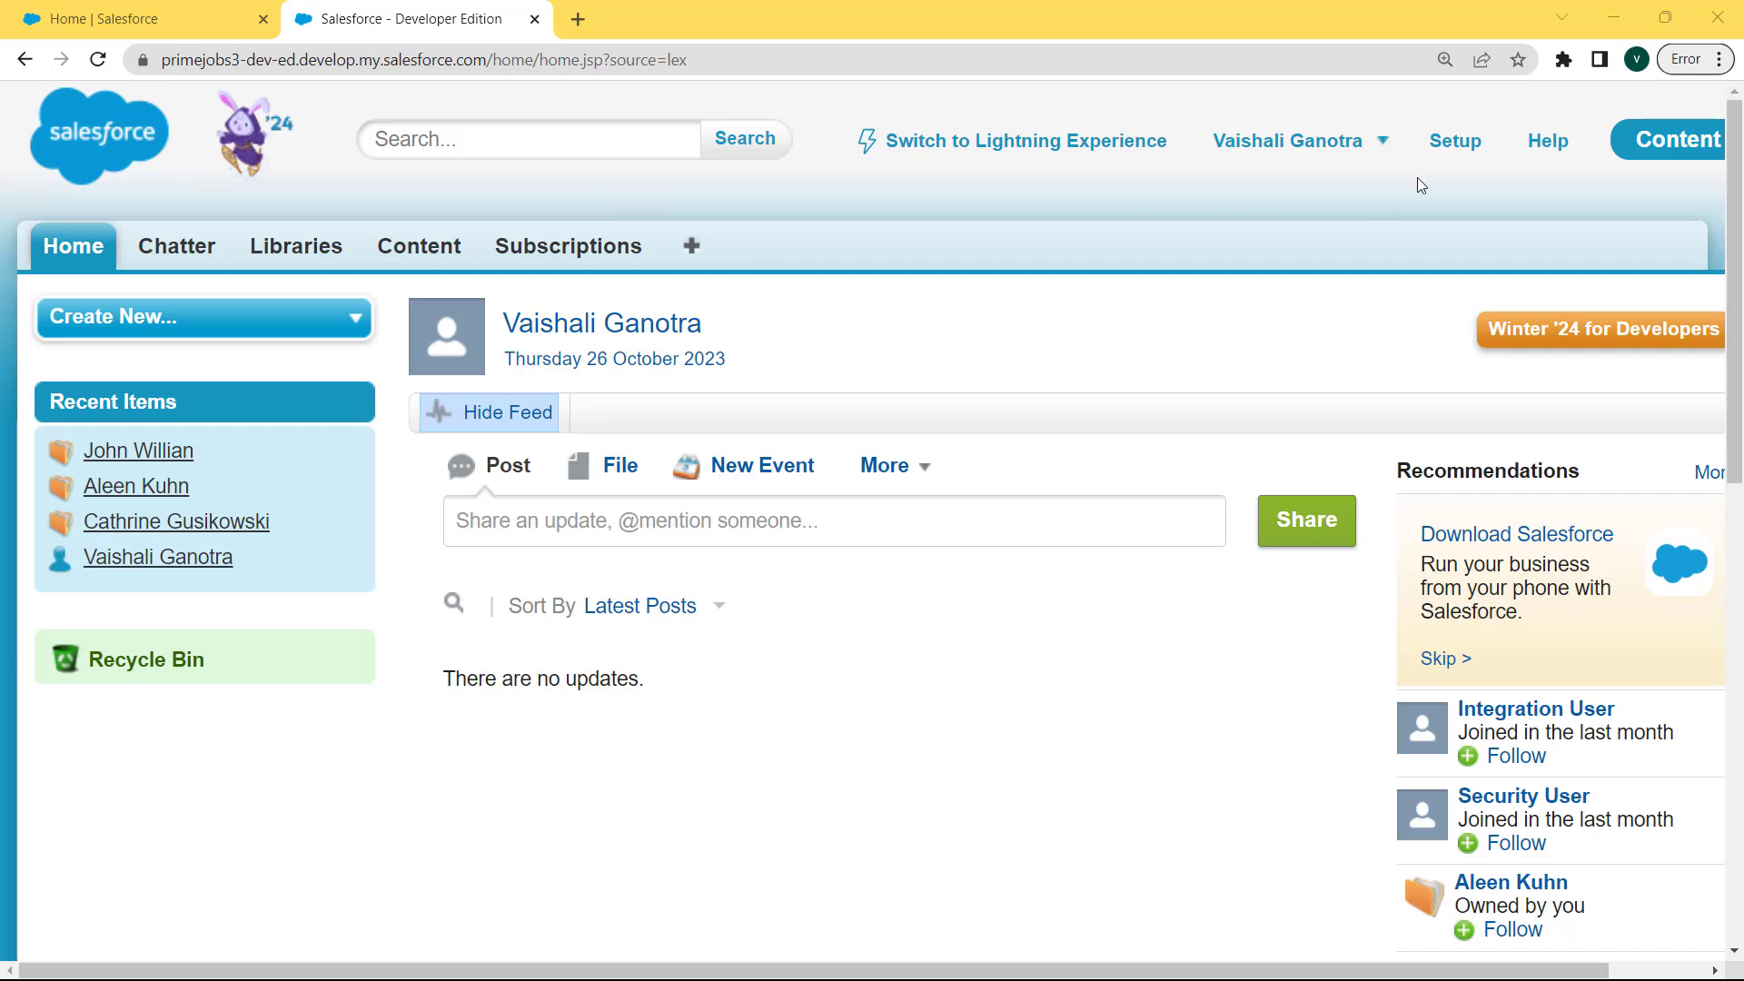
left_click(1455, 141)
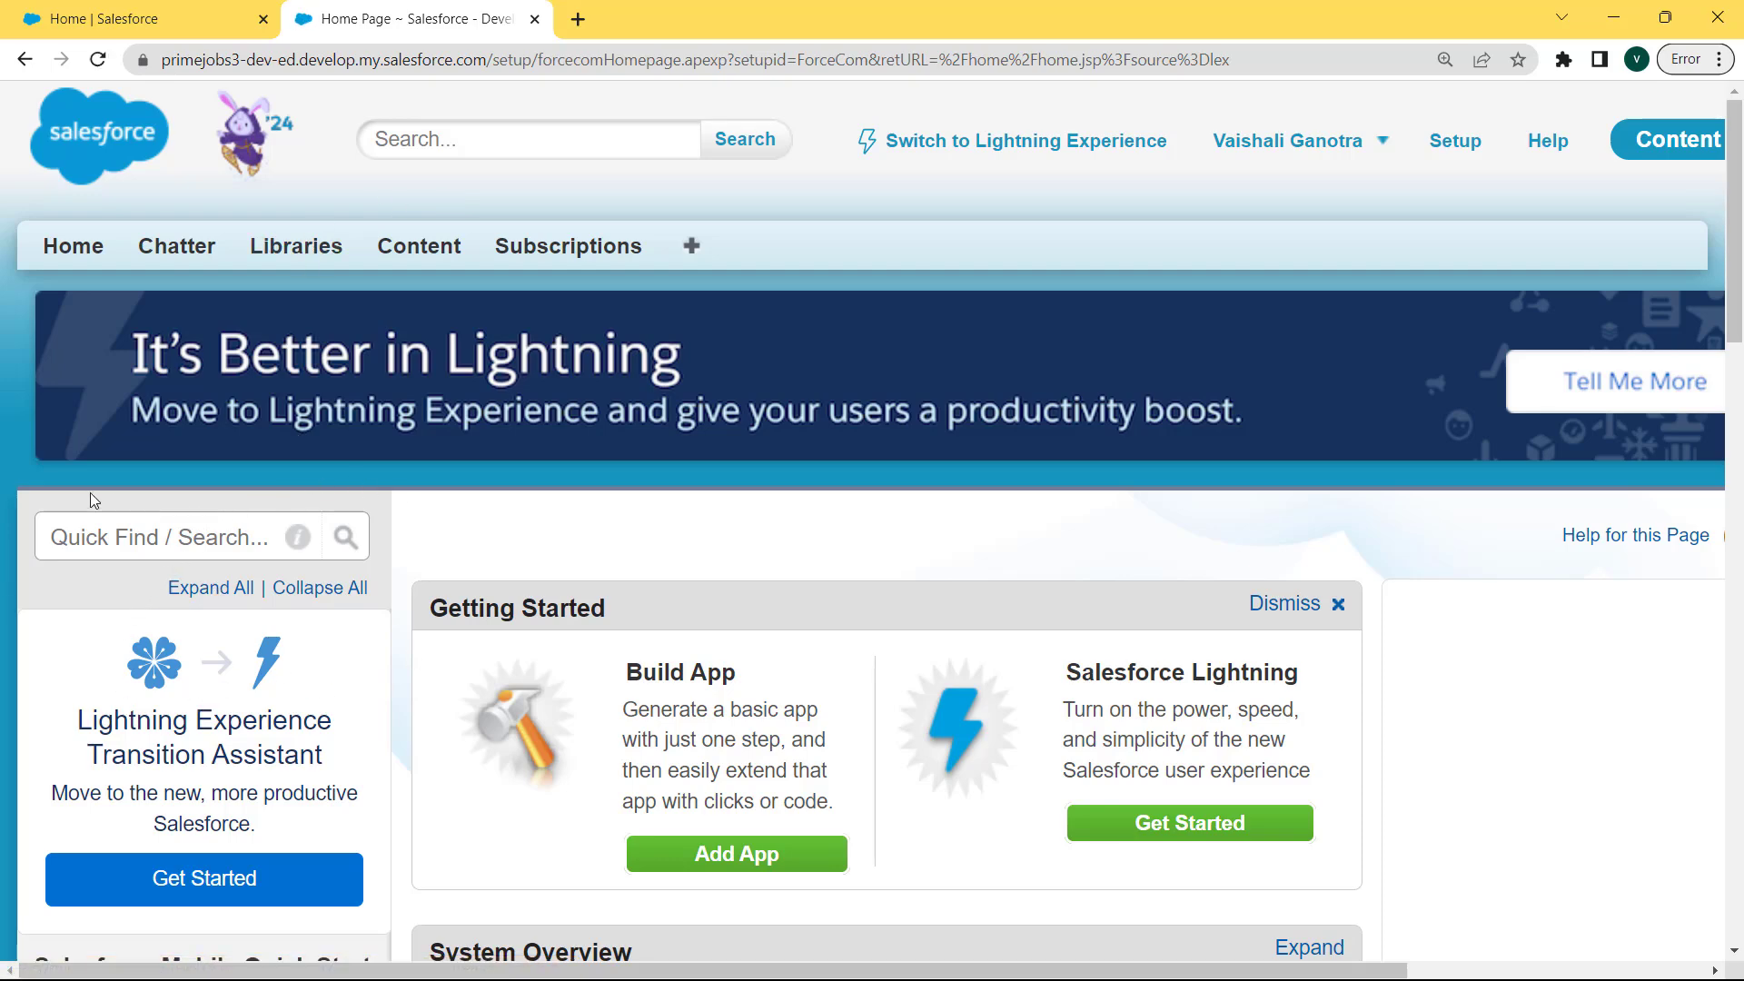
Search Setup for "accounts" and open the Account Validation Rules list.
left_click(111, 543)
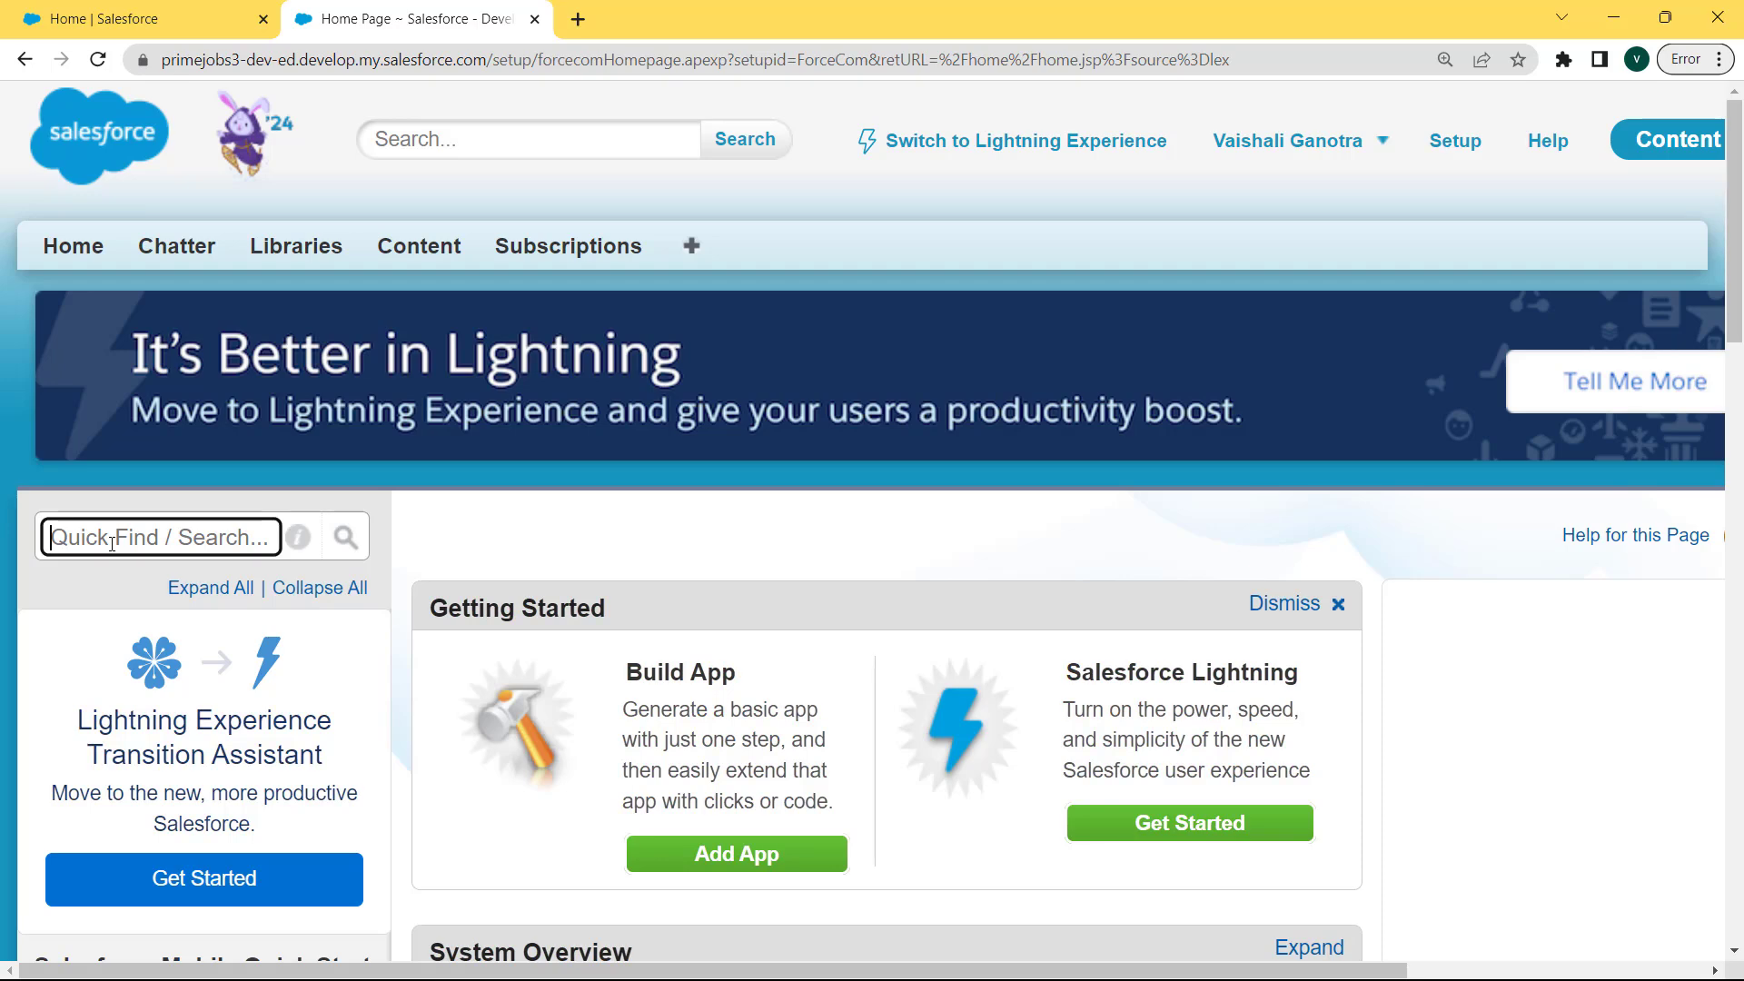
type("accounts")
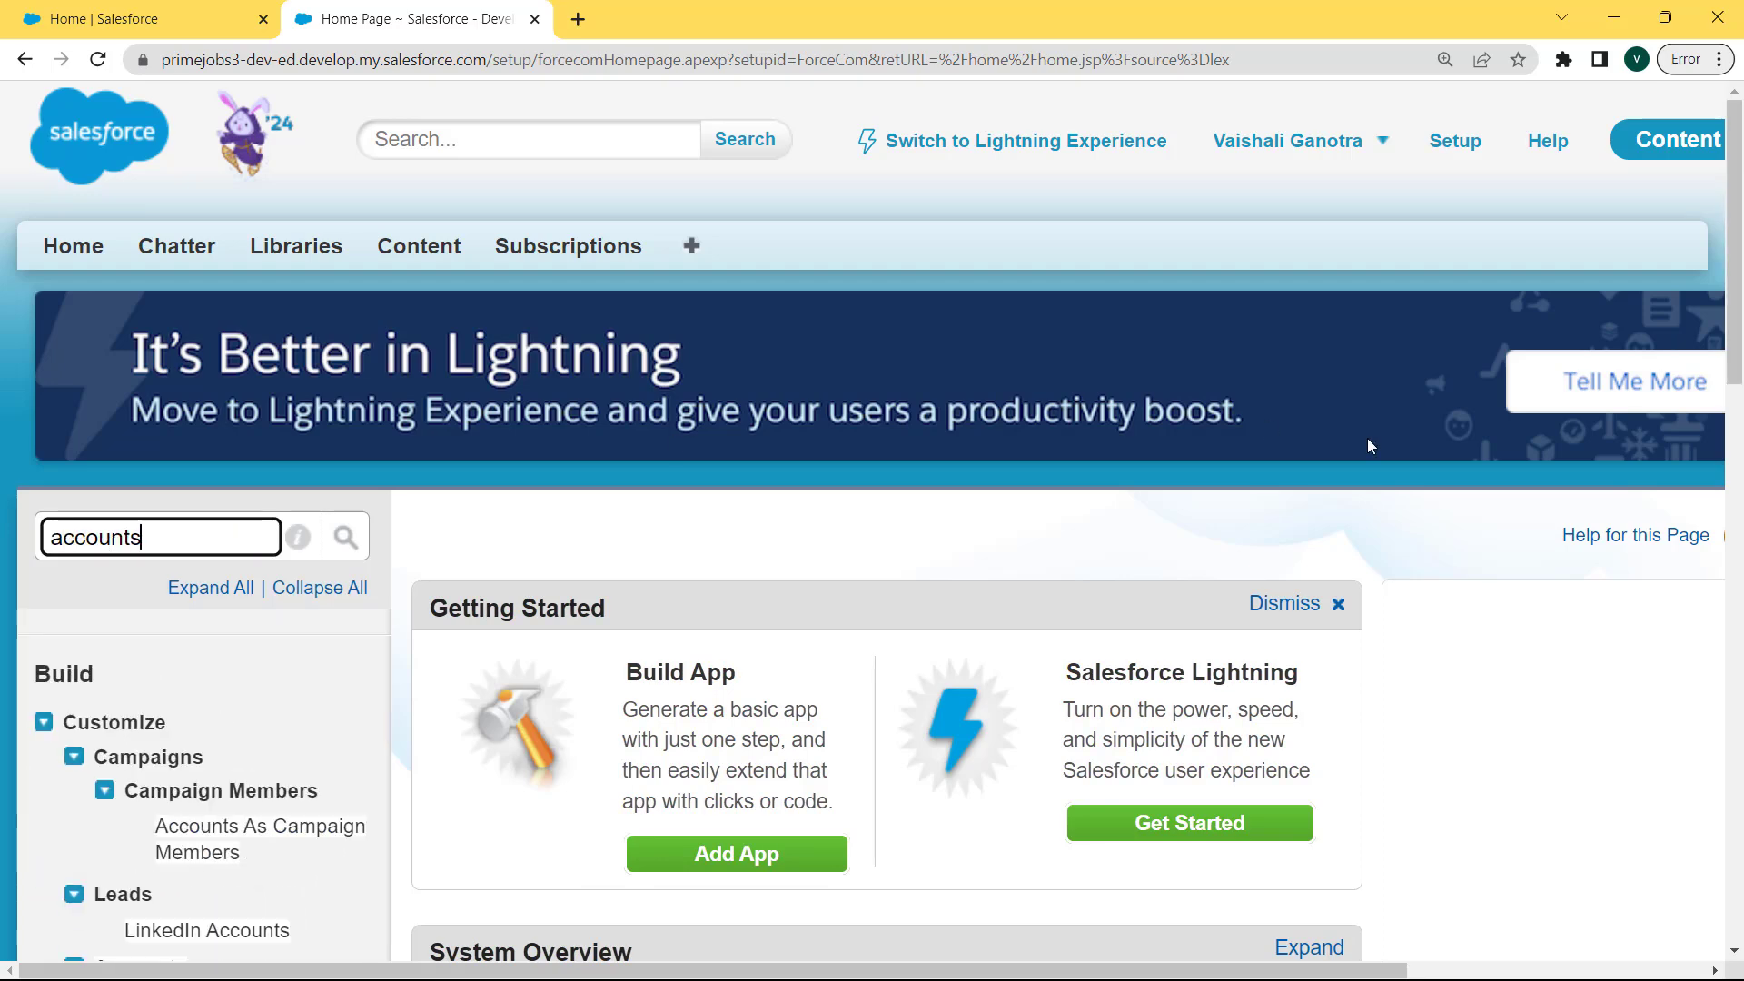
left_click_drag(1737, 280, 1741, 481)
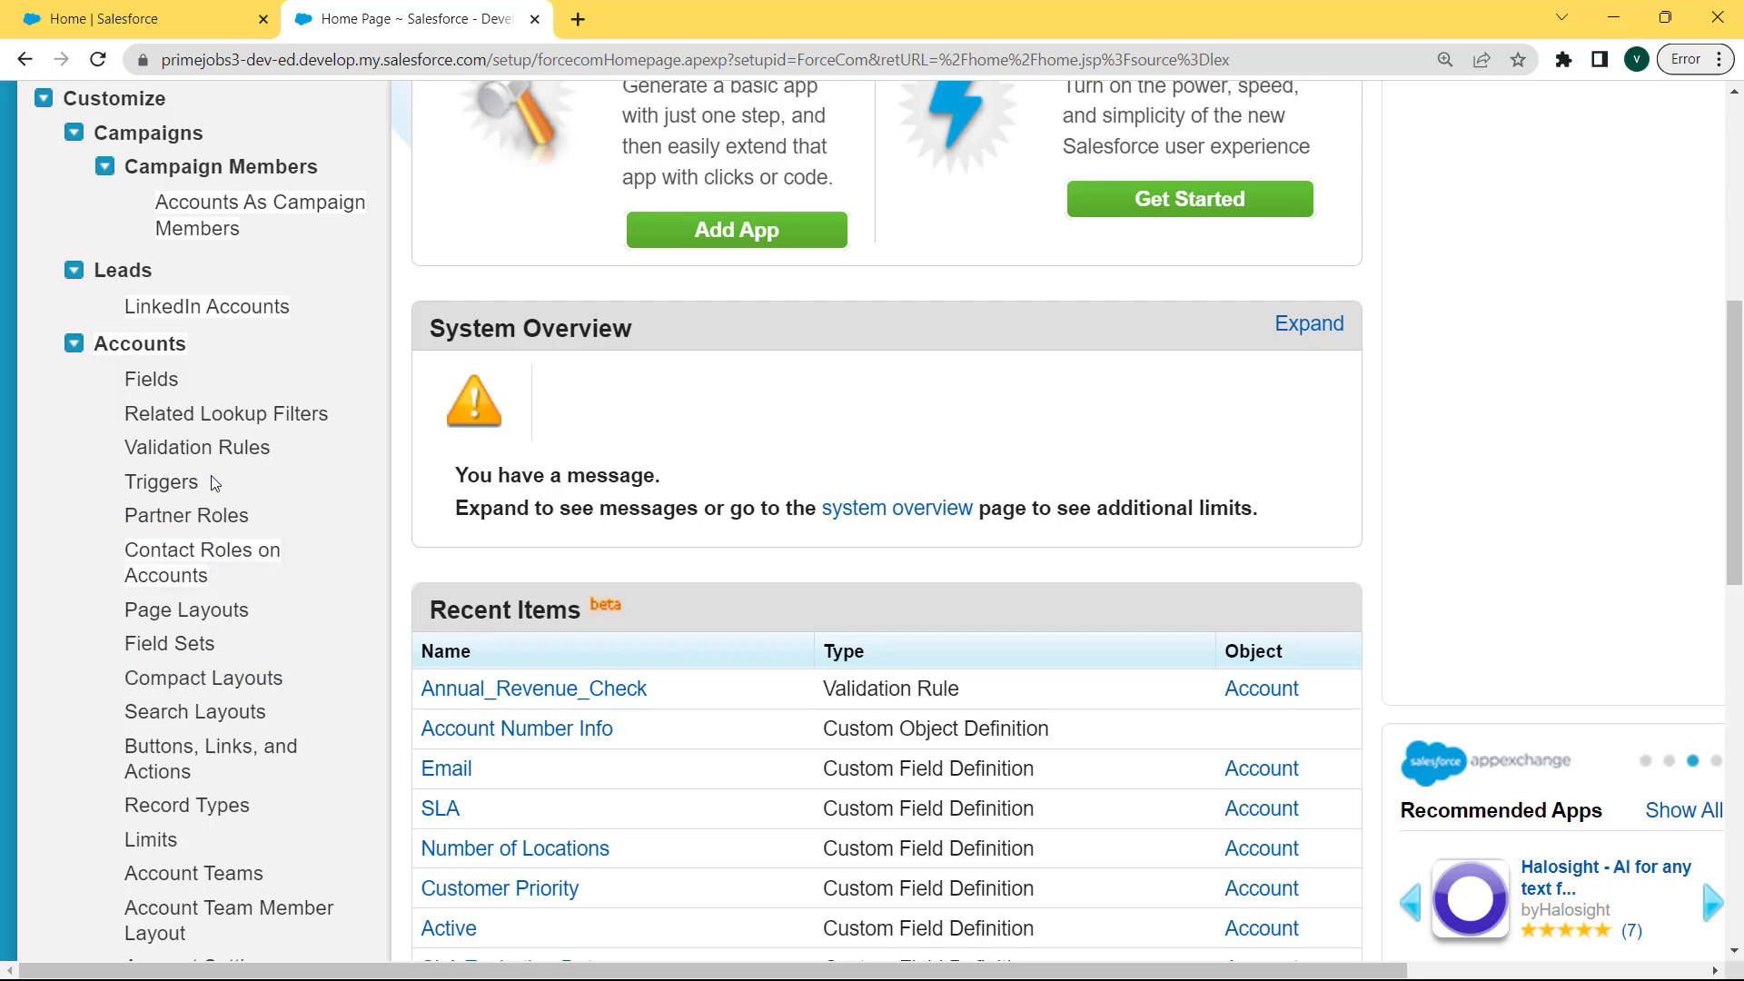
left_click(206, 449)
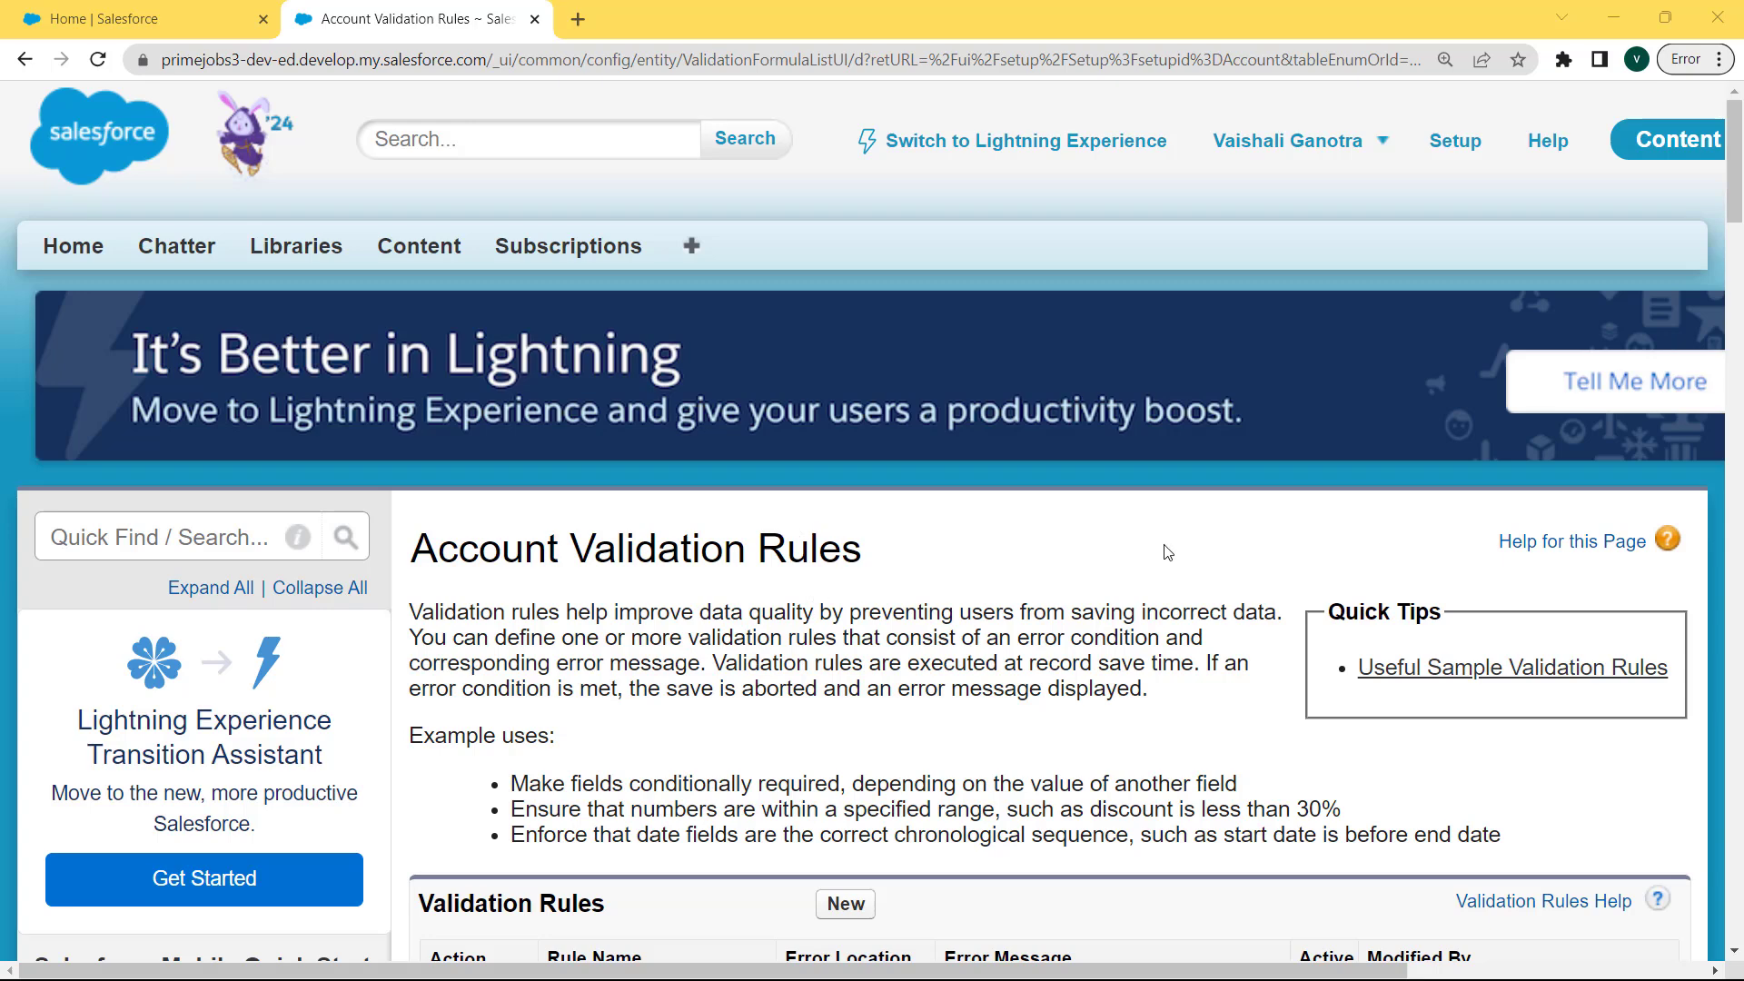
left_click_drag(1737, 207, 1737, 270)
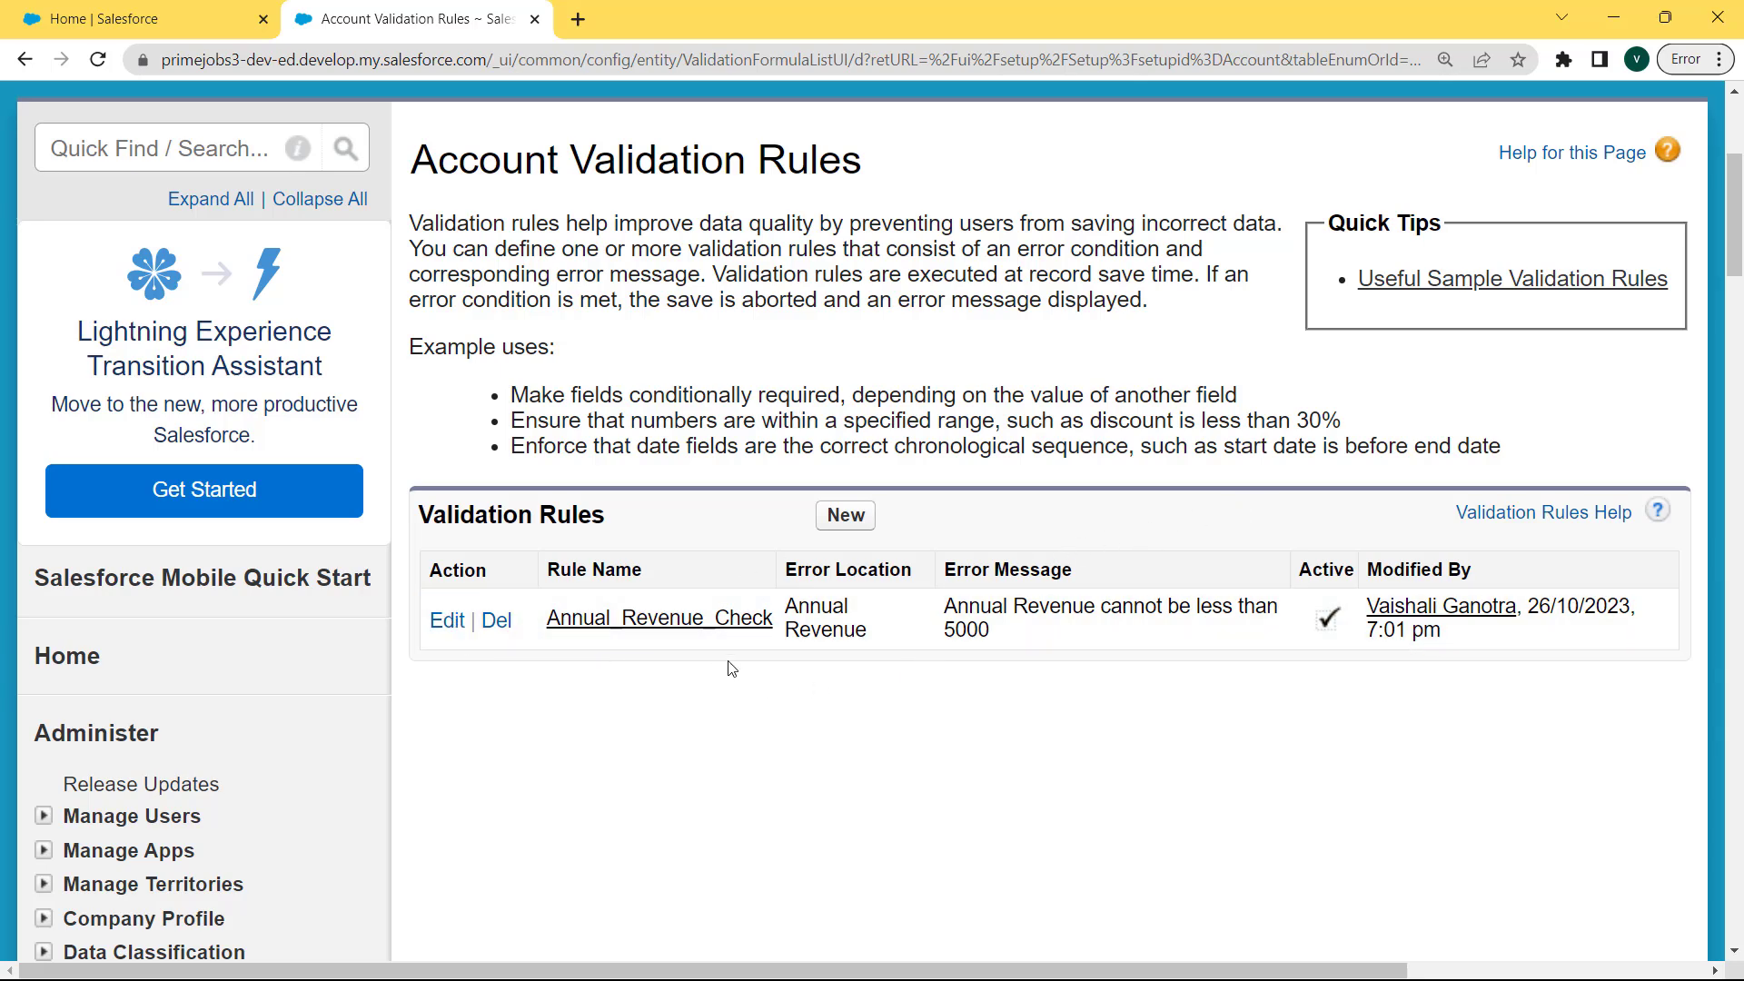
Start a new Account validation rule and name it Account_Number_Check.
left_click(845, 515)
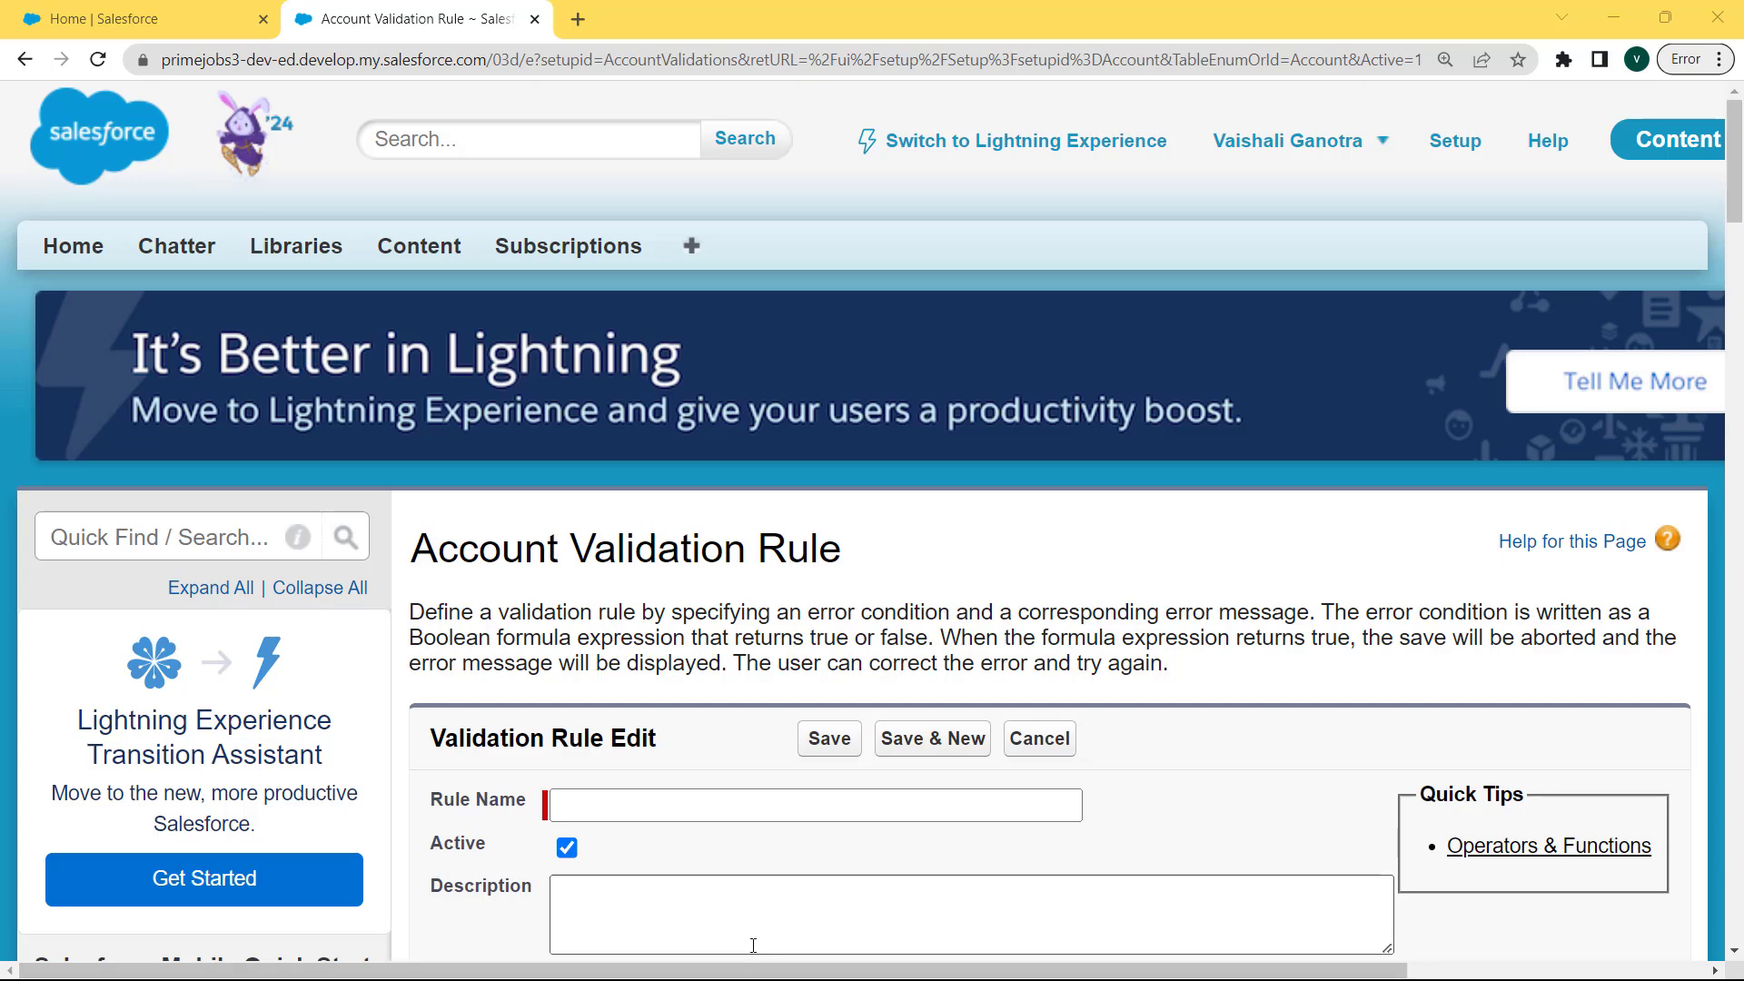
left_click(774, 807)
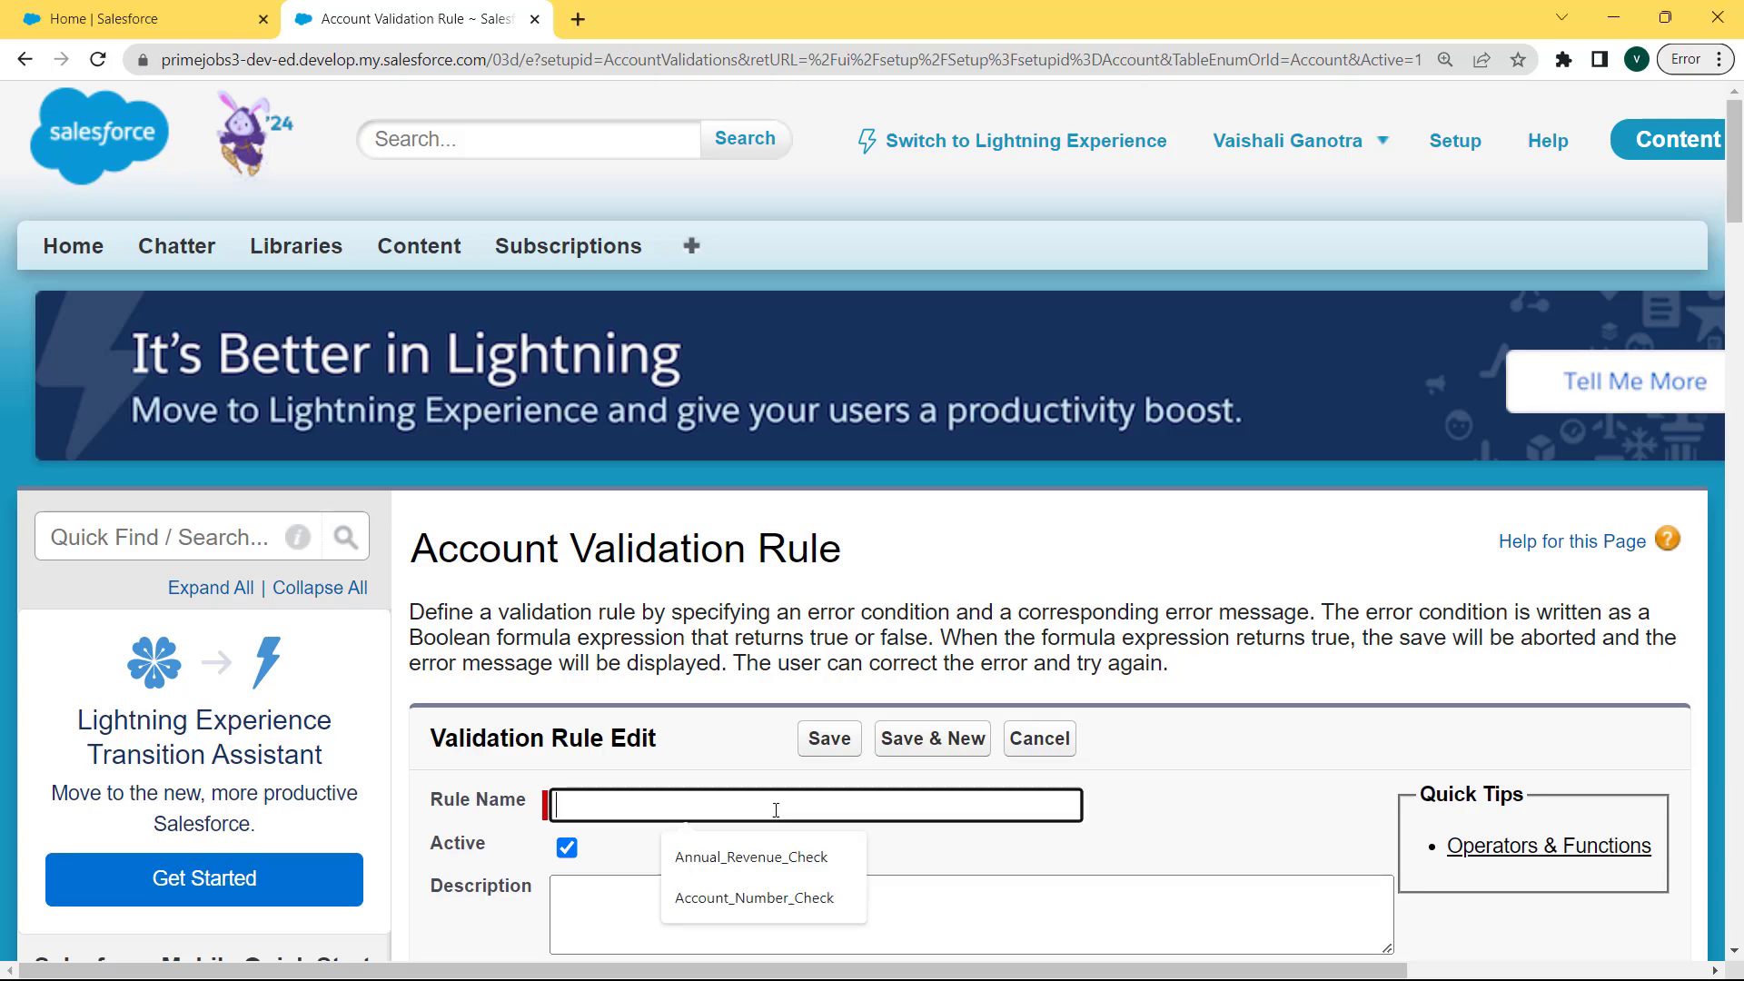
left_click(786, 899)
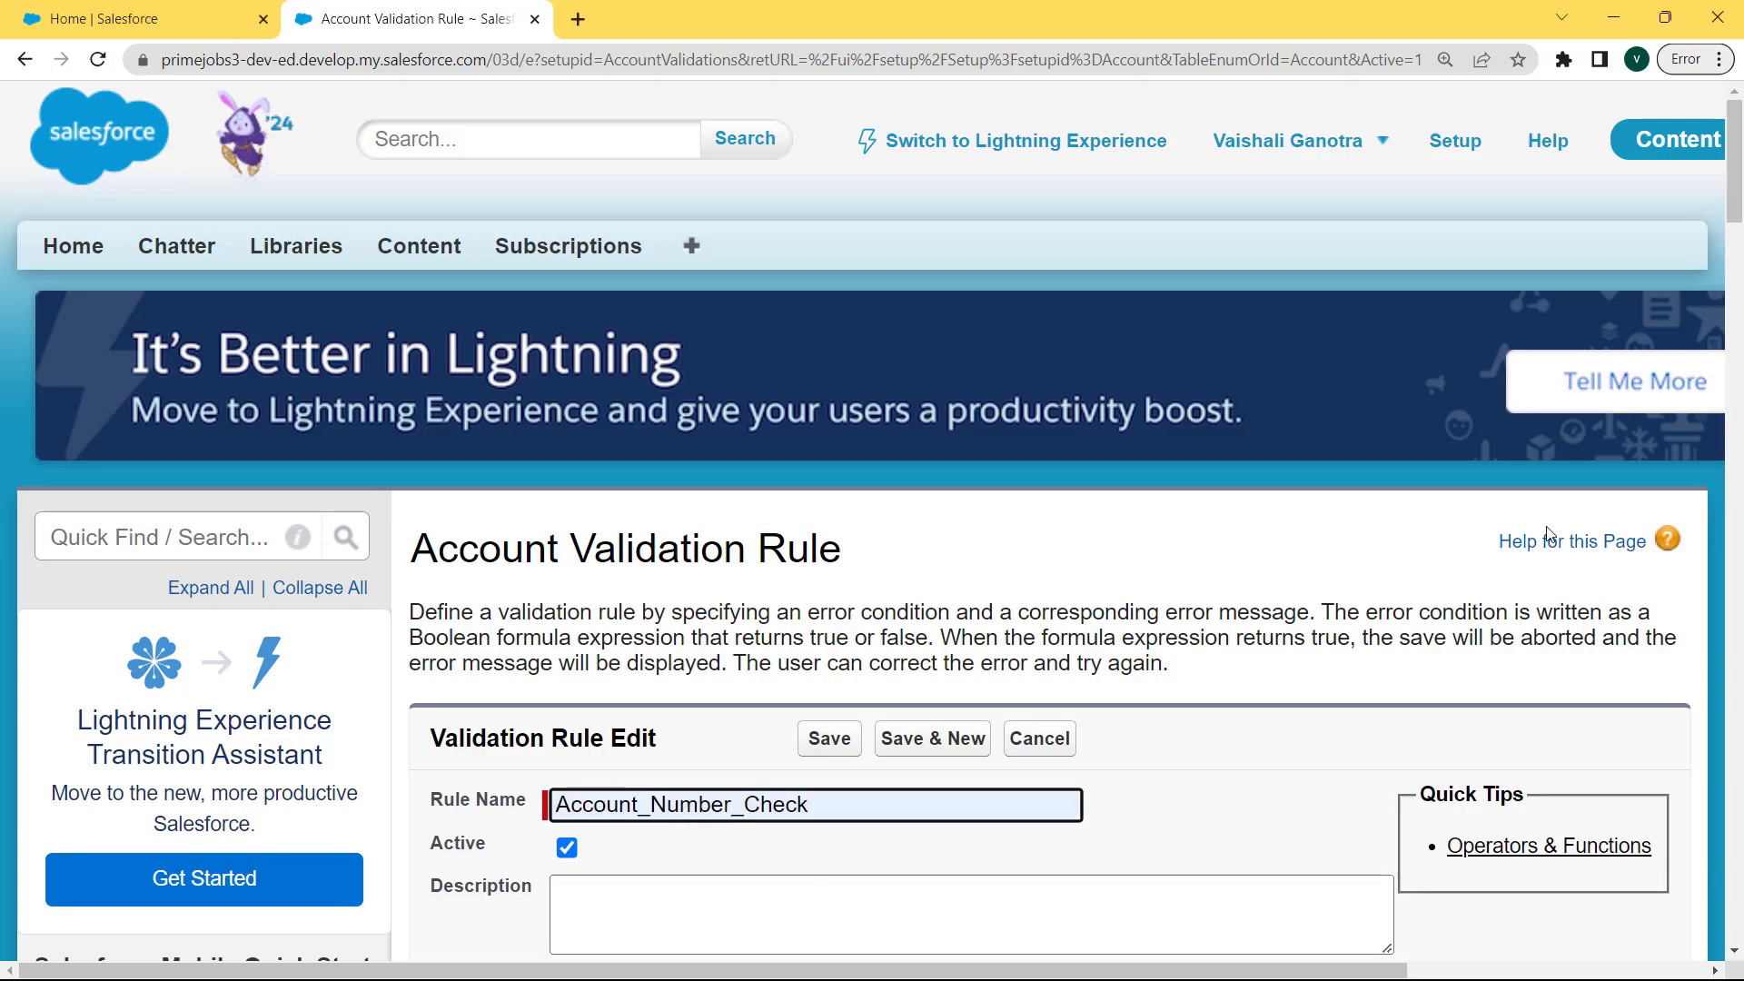
Build the error condition formula by inserting the ISBLANK function with the Account Number field as its expression.
left_click_drag(1738, 191, 1738, 278)
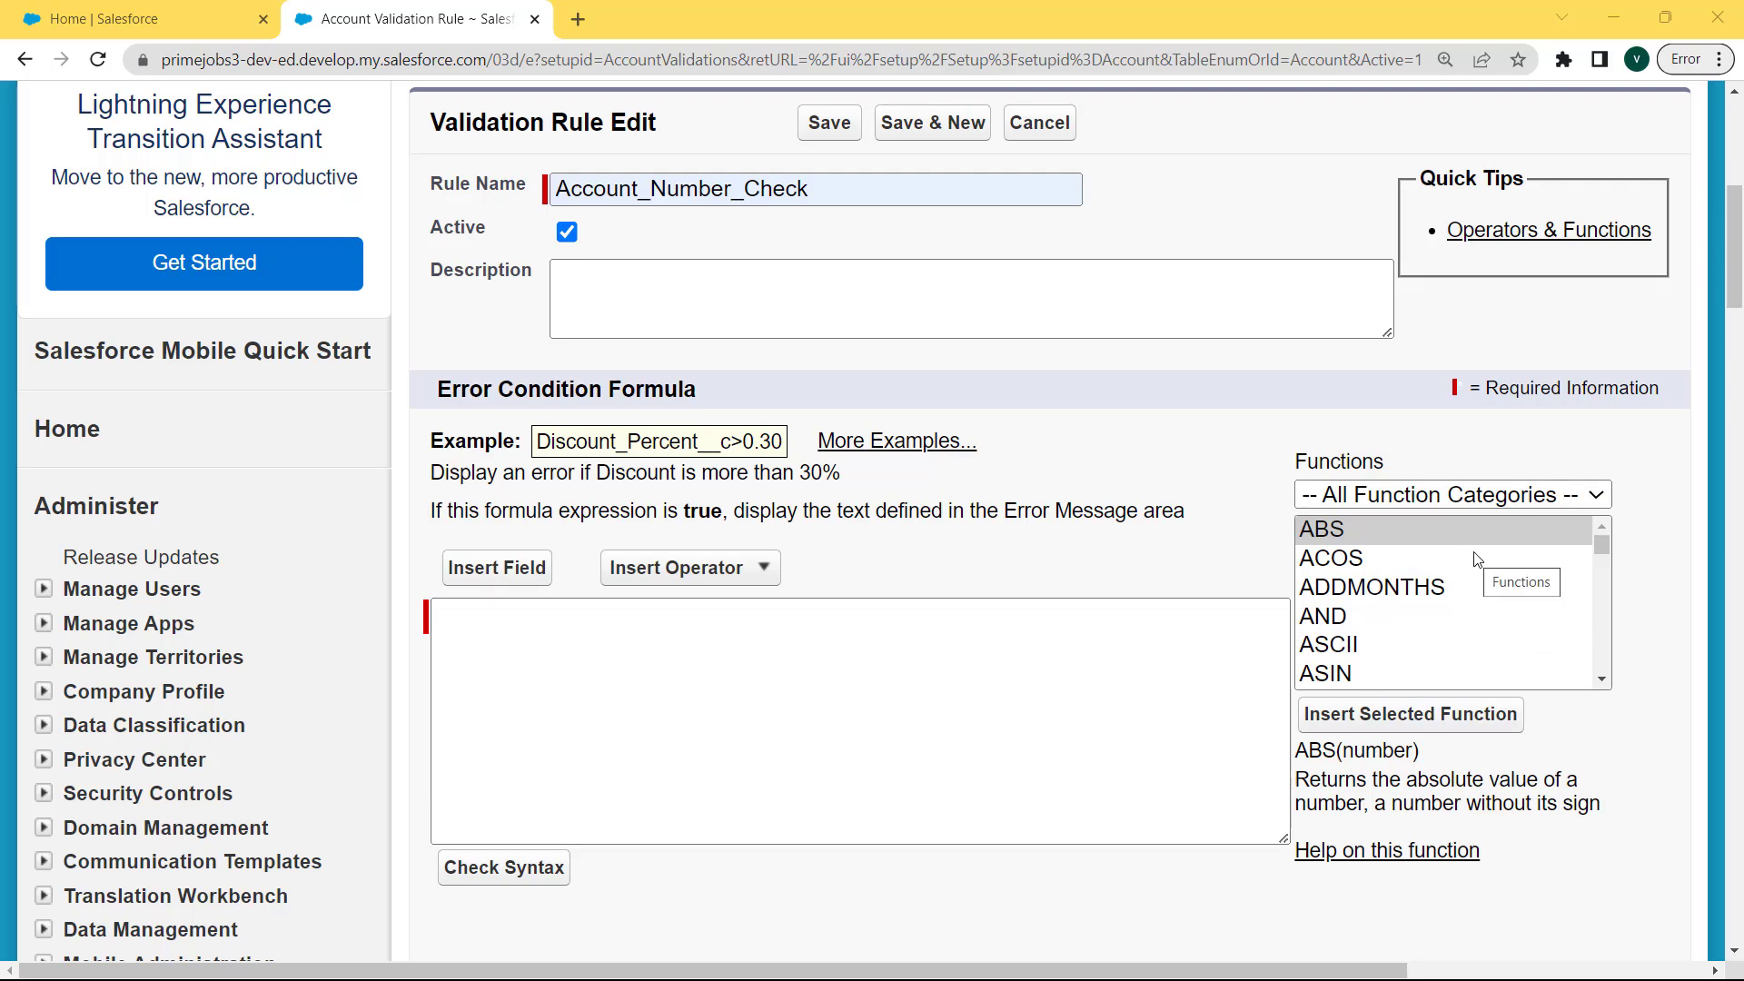
left_click_drag(1600, 536, 1588, 582)
left_click(1378, 635)
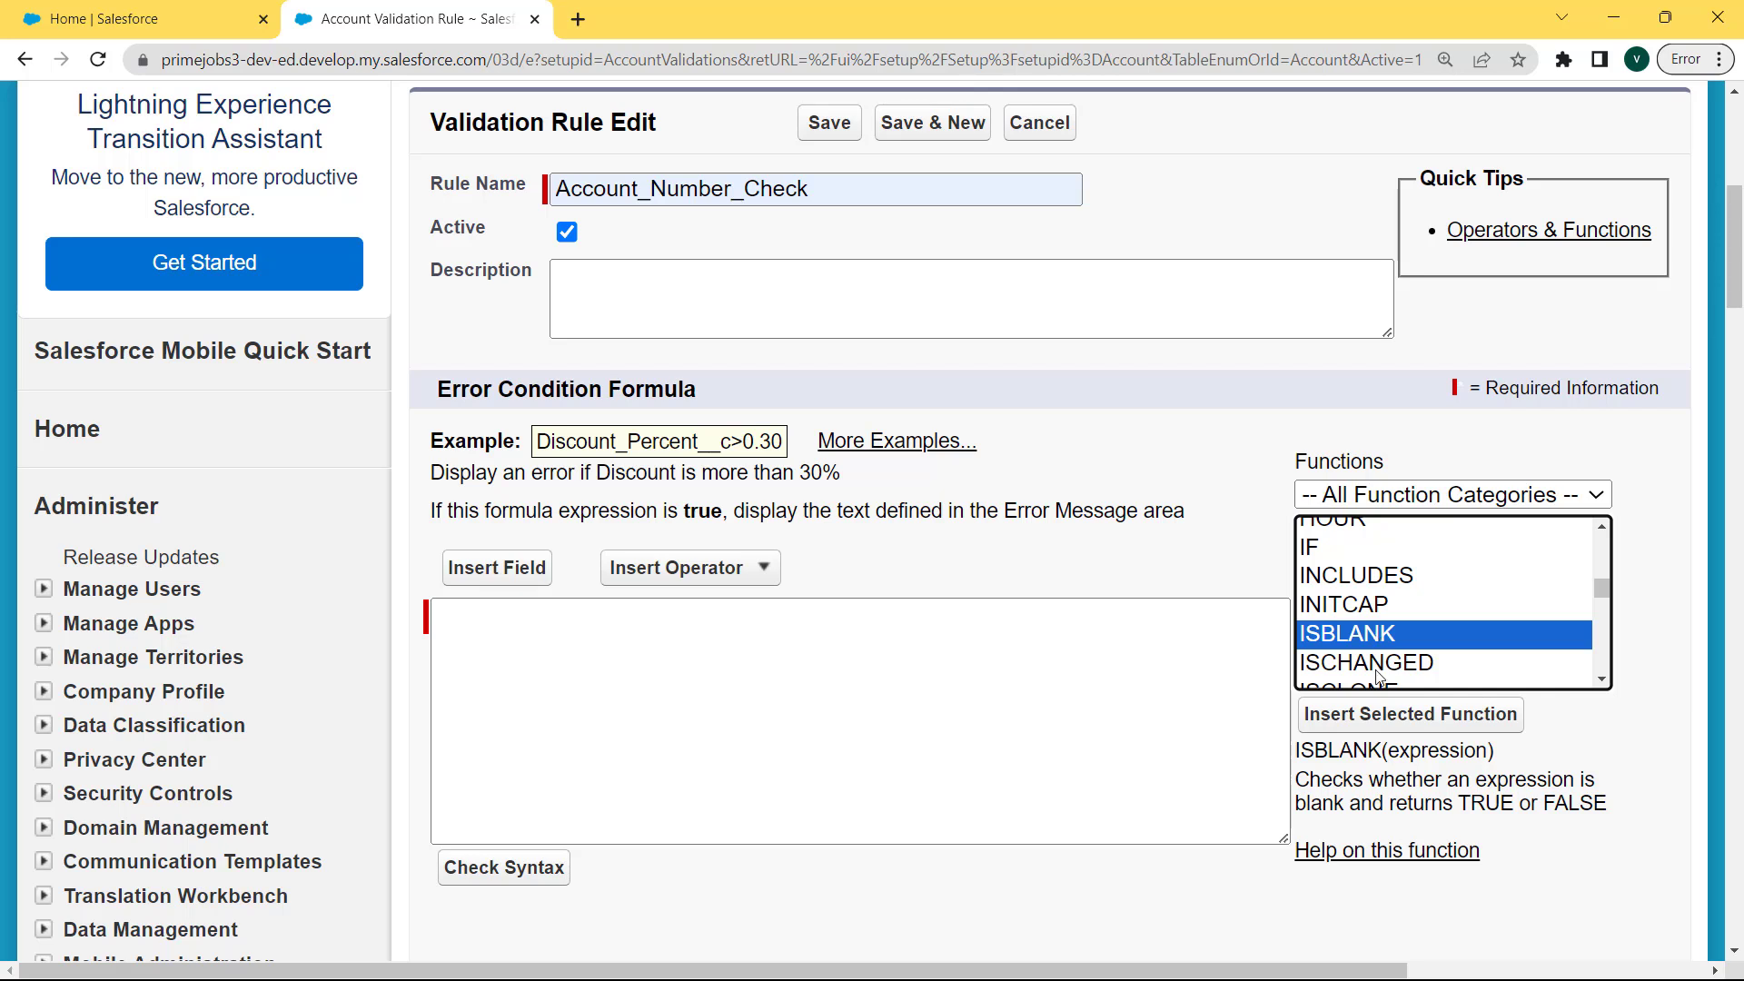
left_click(1376, 718)
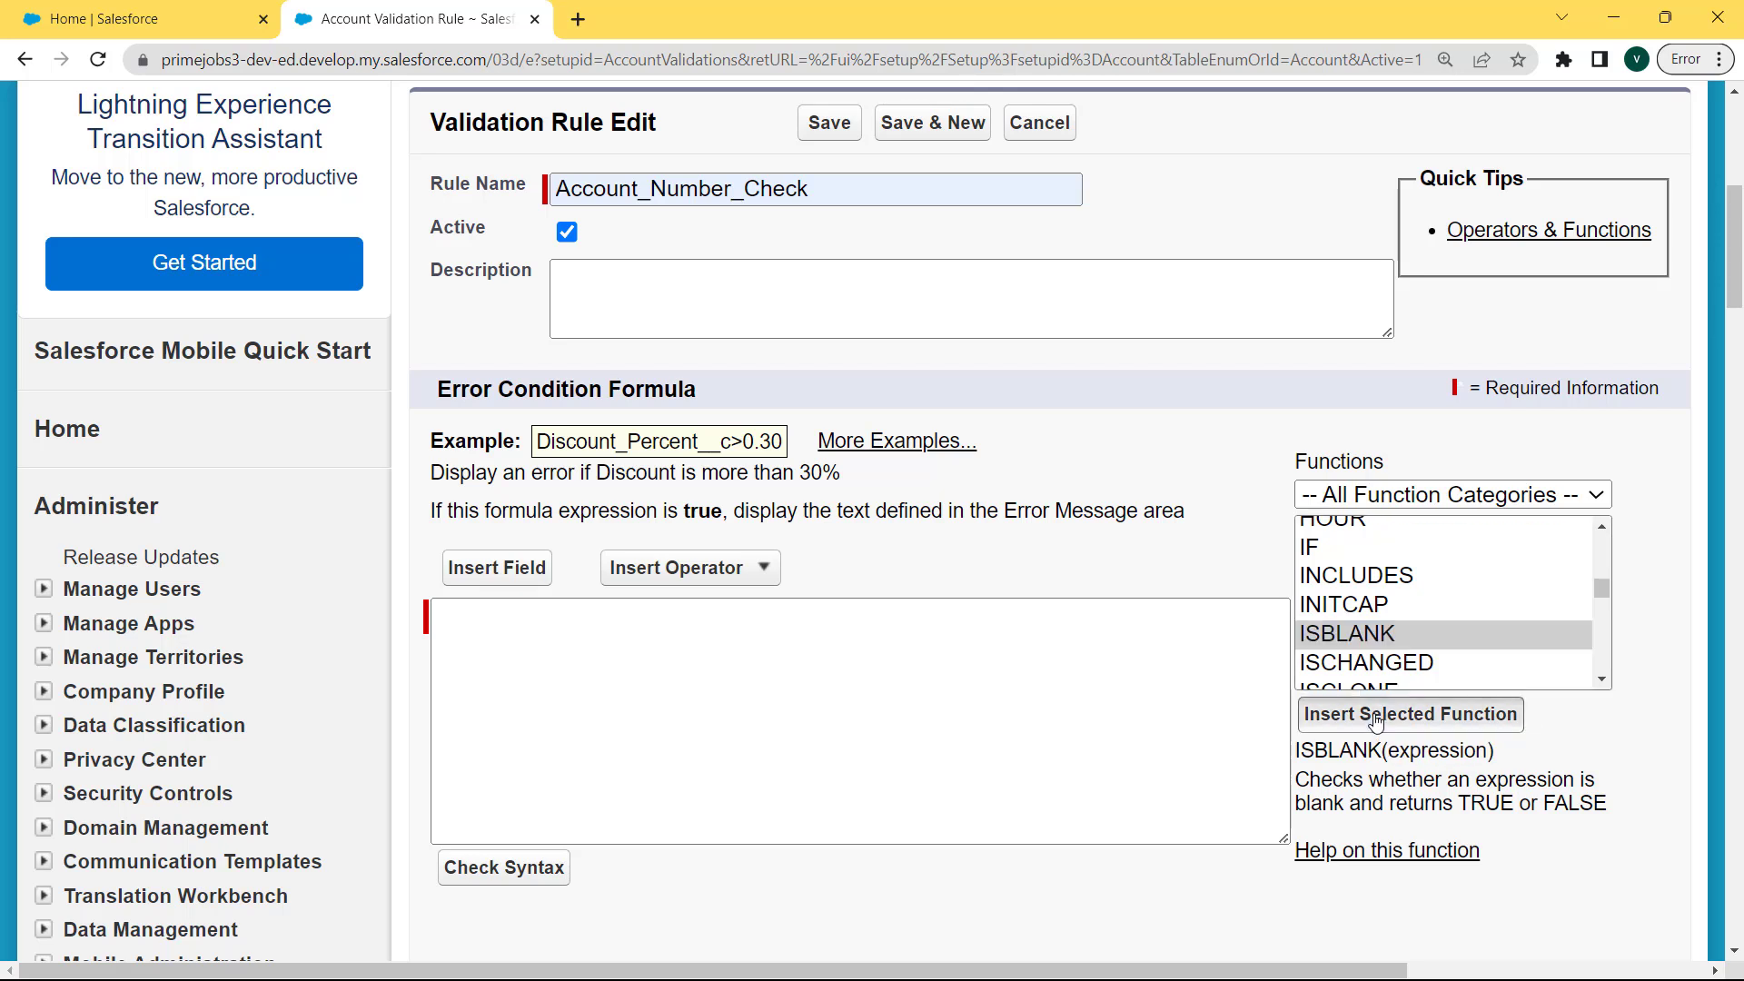
double_click(687, 621)
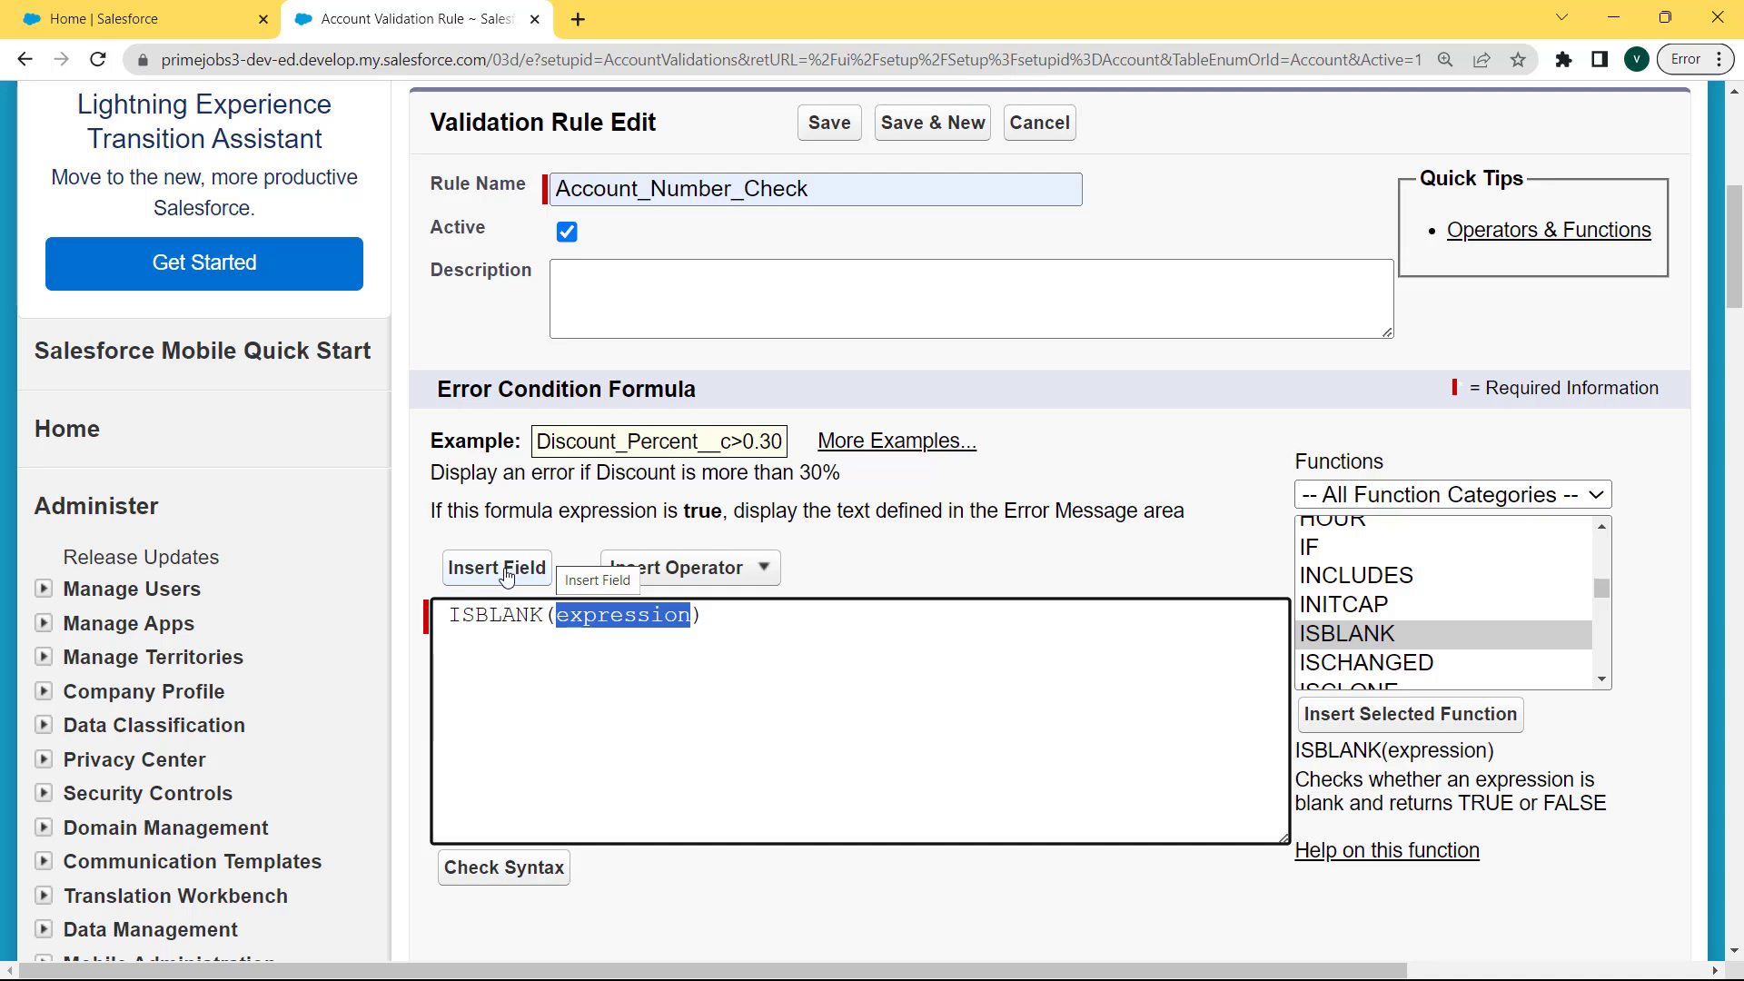
left_click(507, 577)
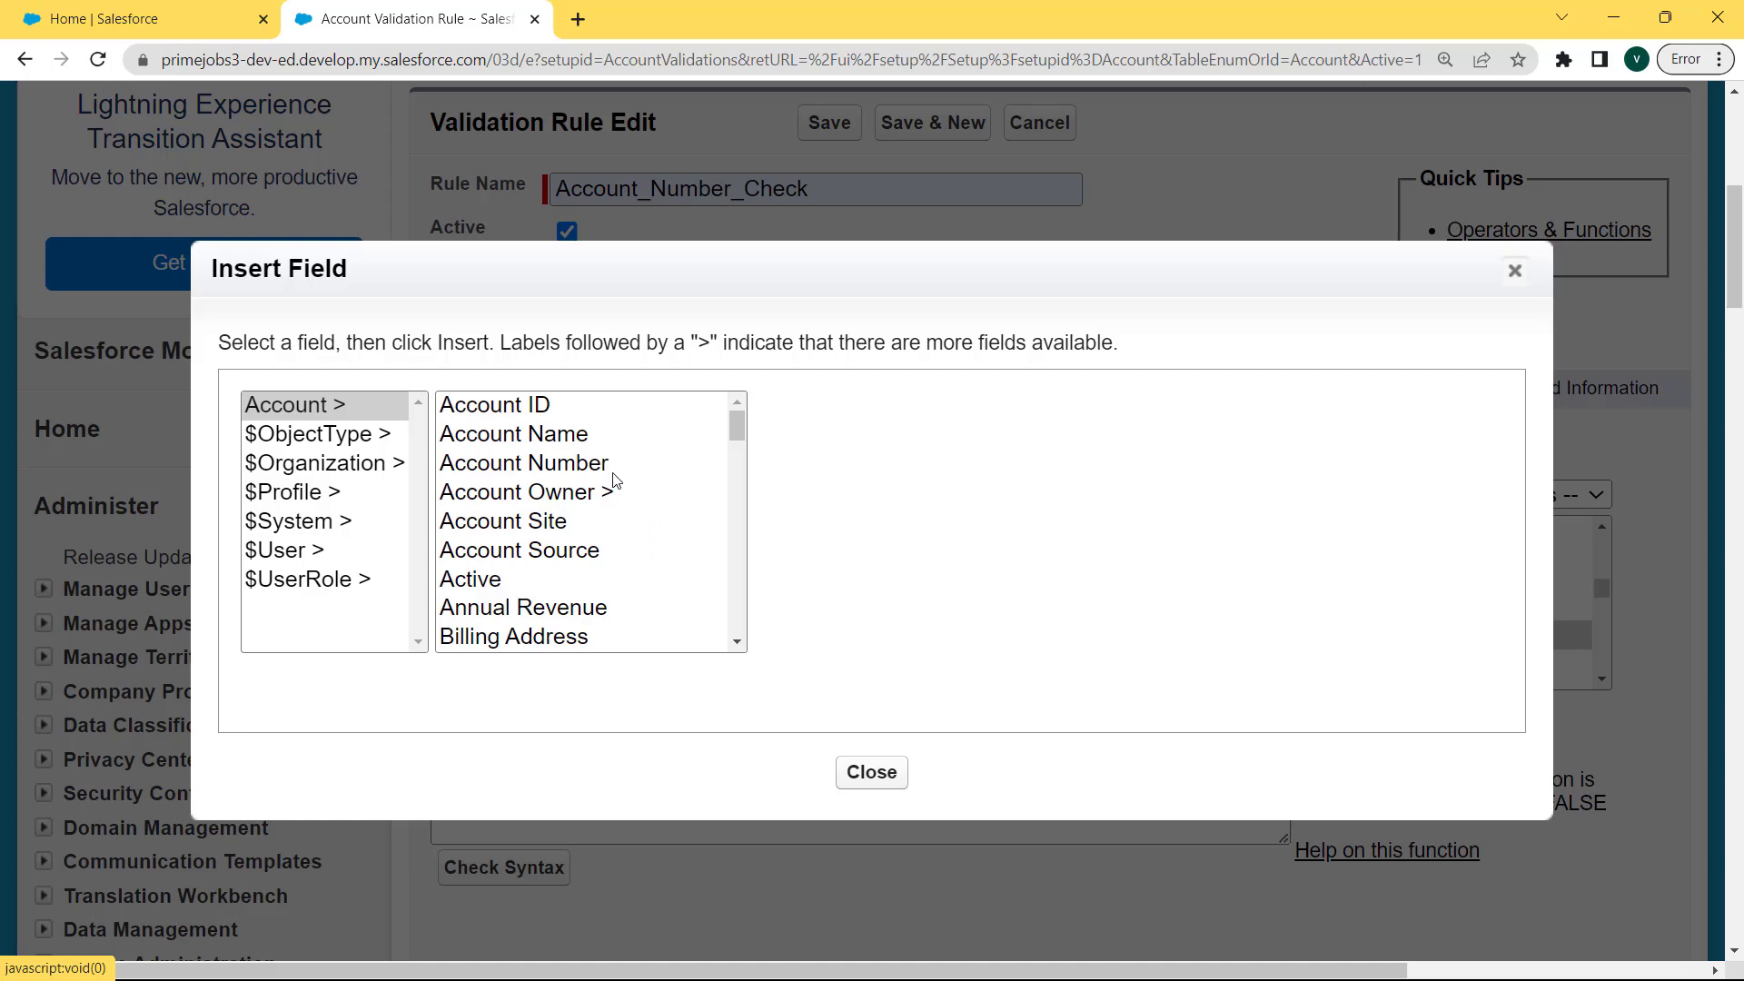
left_click(581, 464)
left_click(883, 588)
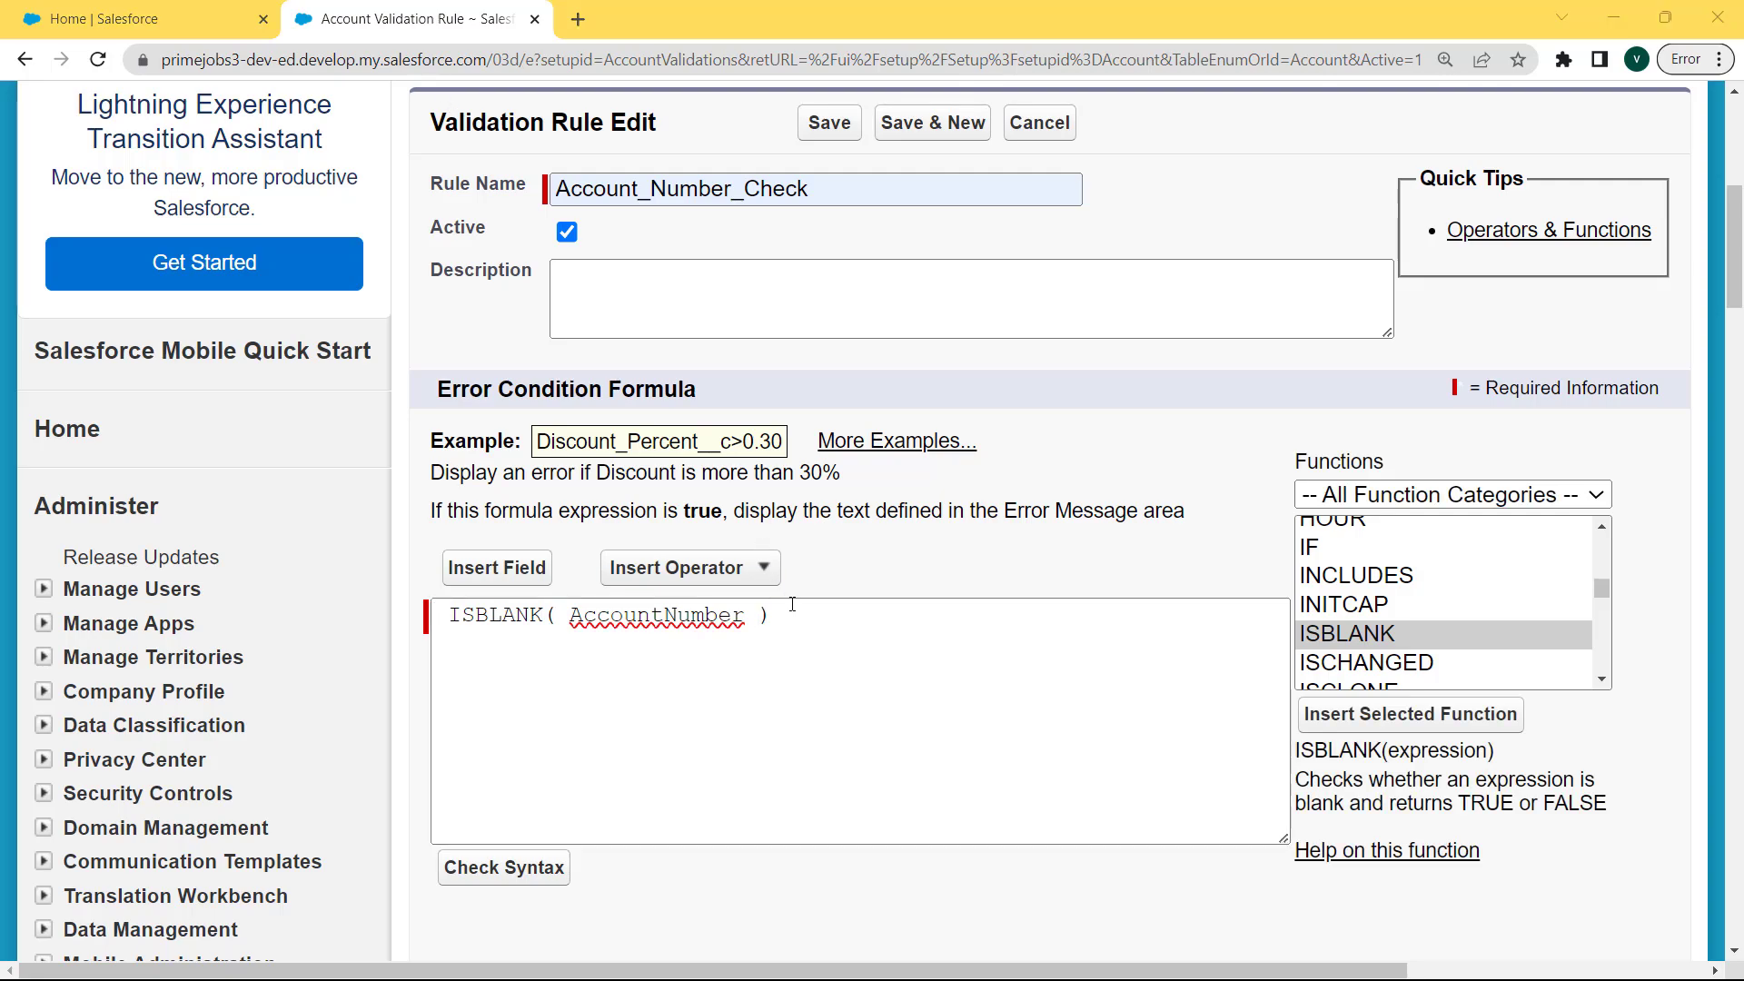
Check the syntax of the ISBLANK( AccountNumber ) error condition formula and review the result.
left_click_drag(783, 616, 421, 654)
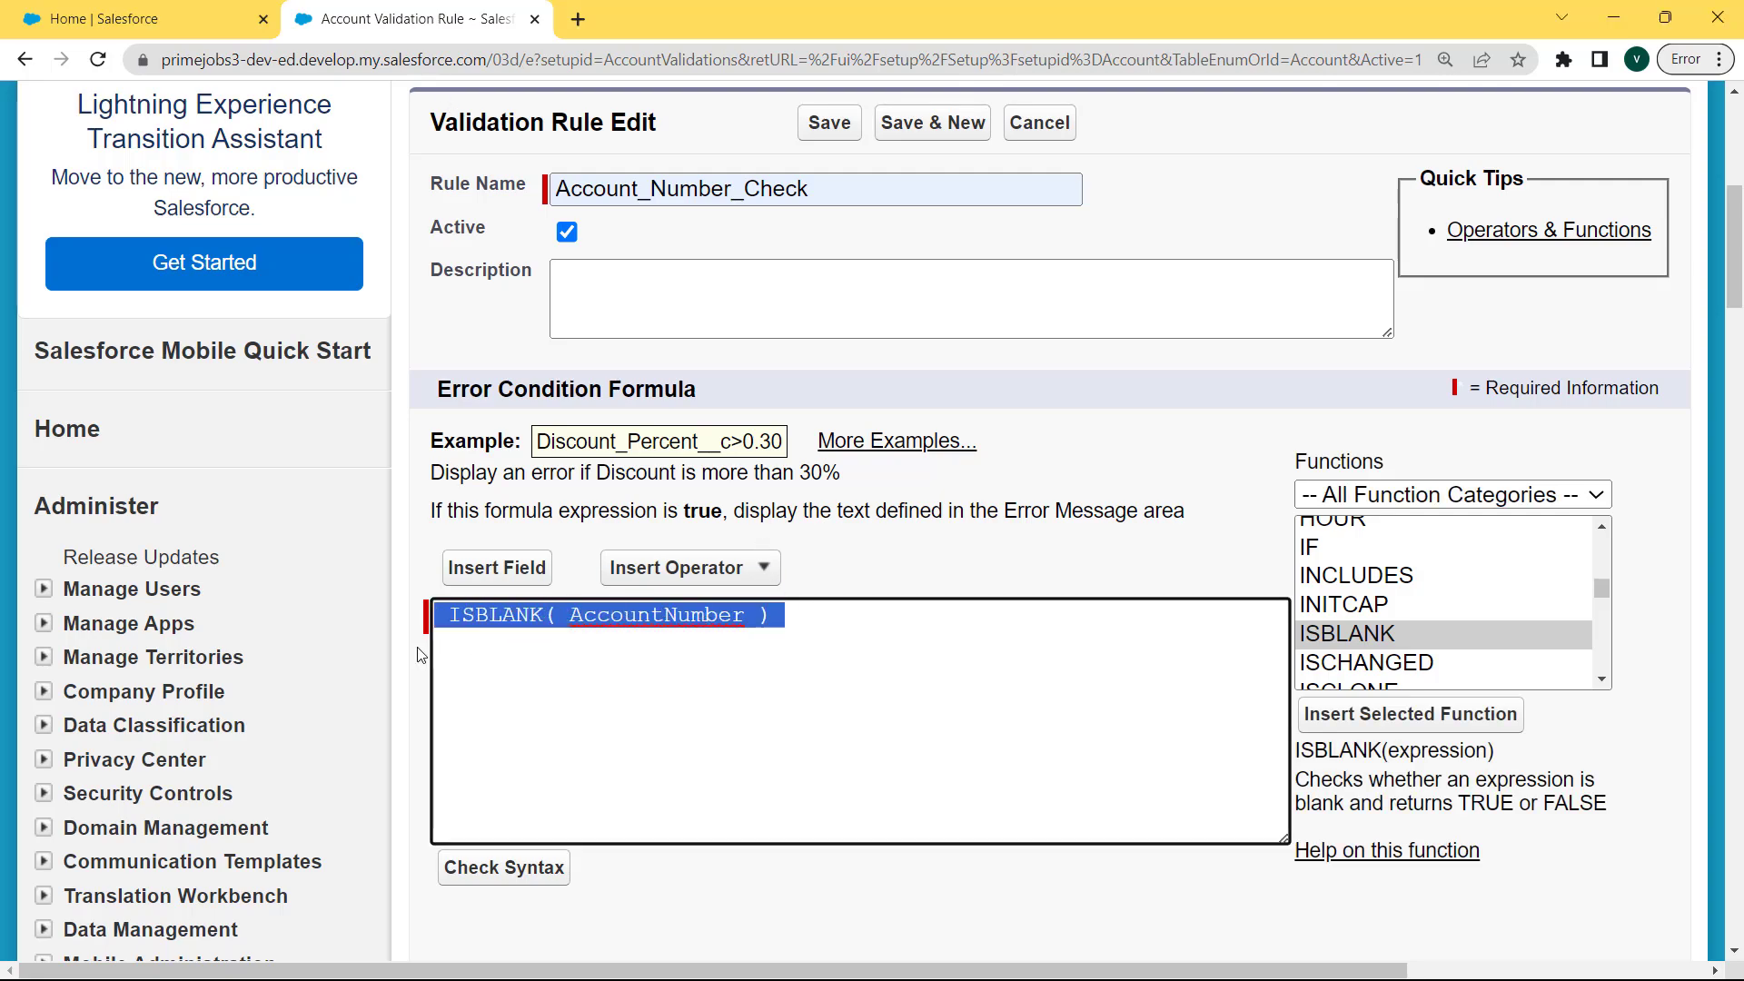
left_click(540, 868)
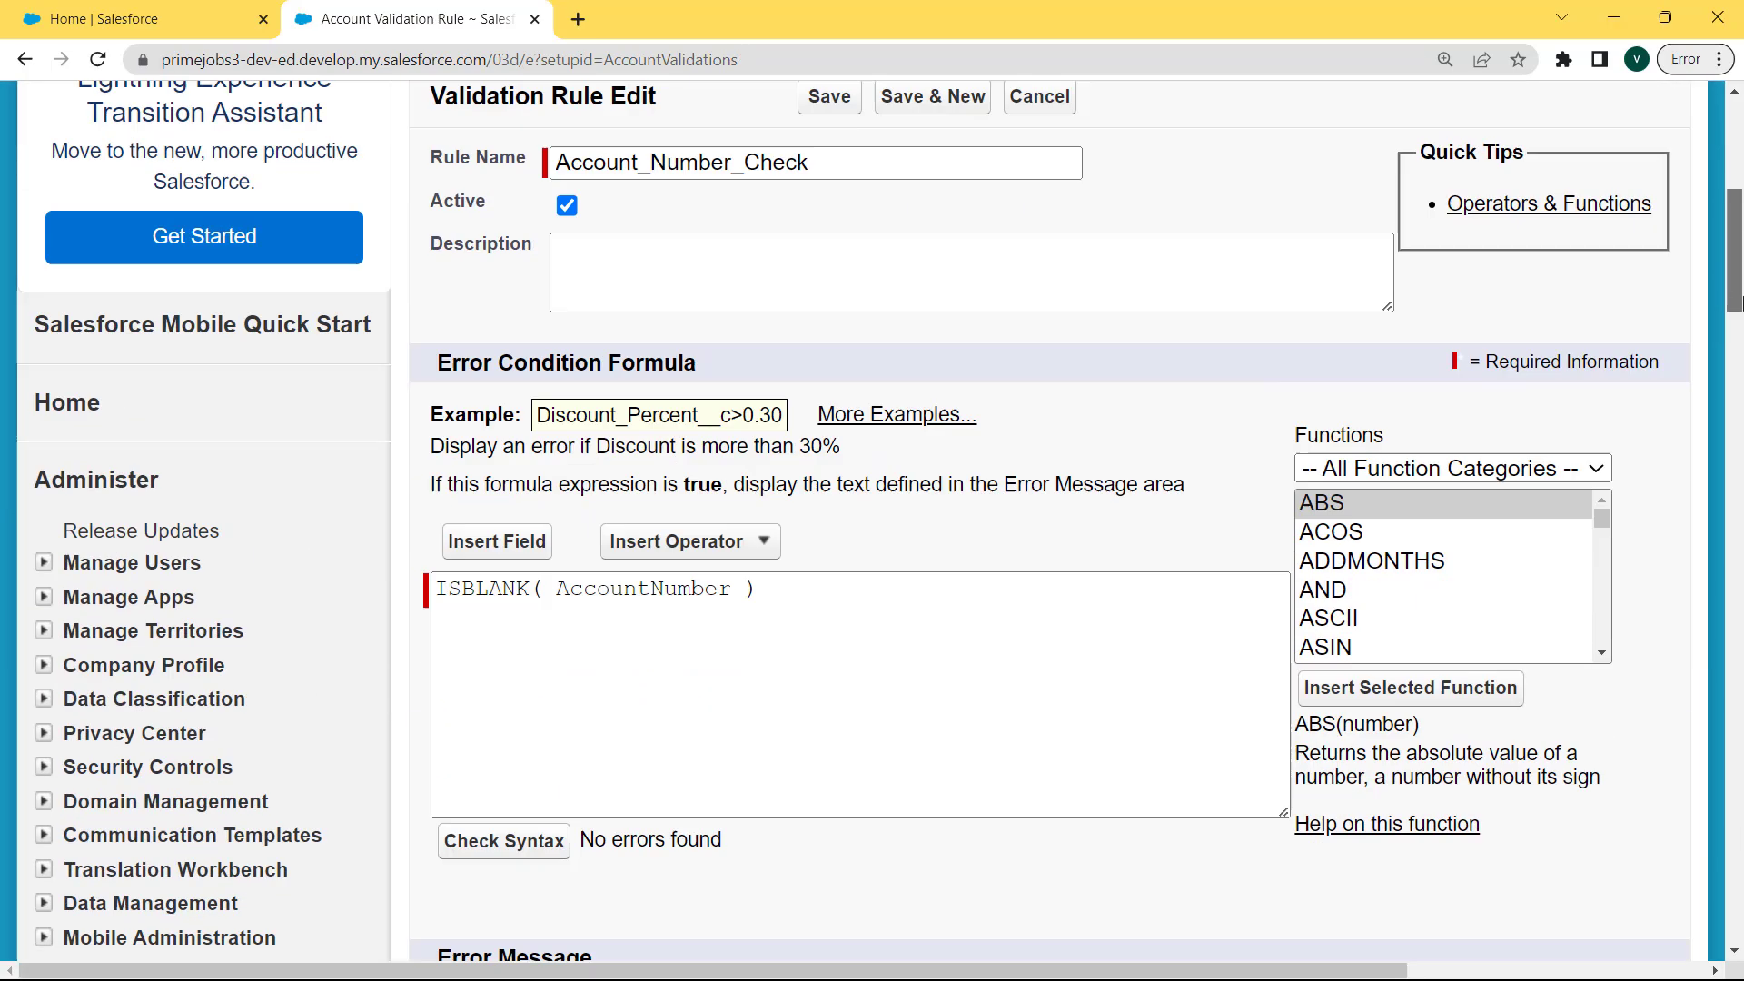
left_click_drag(1736, 241, 1739, 355)
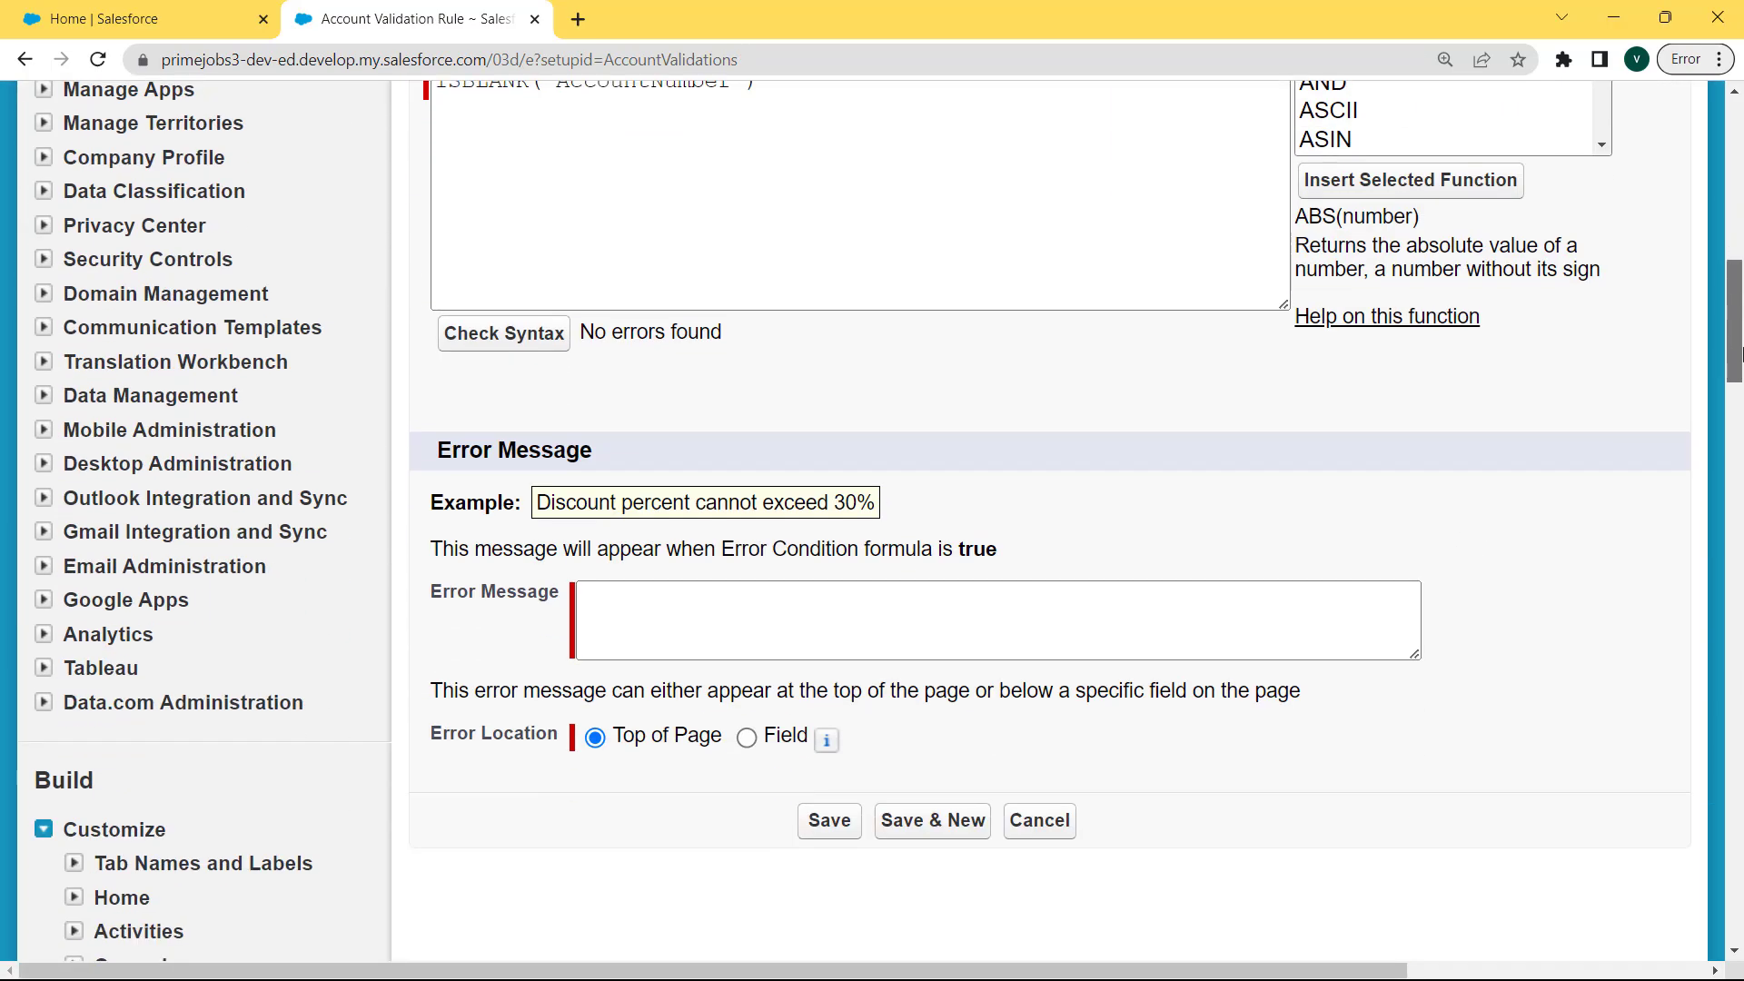
scroll(1178, 573, "up", 3)
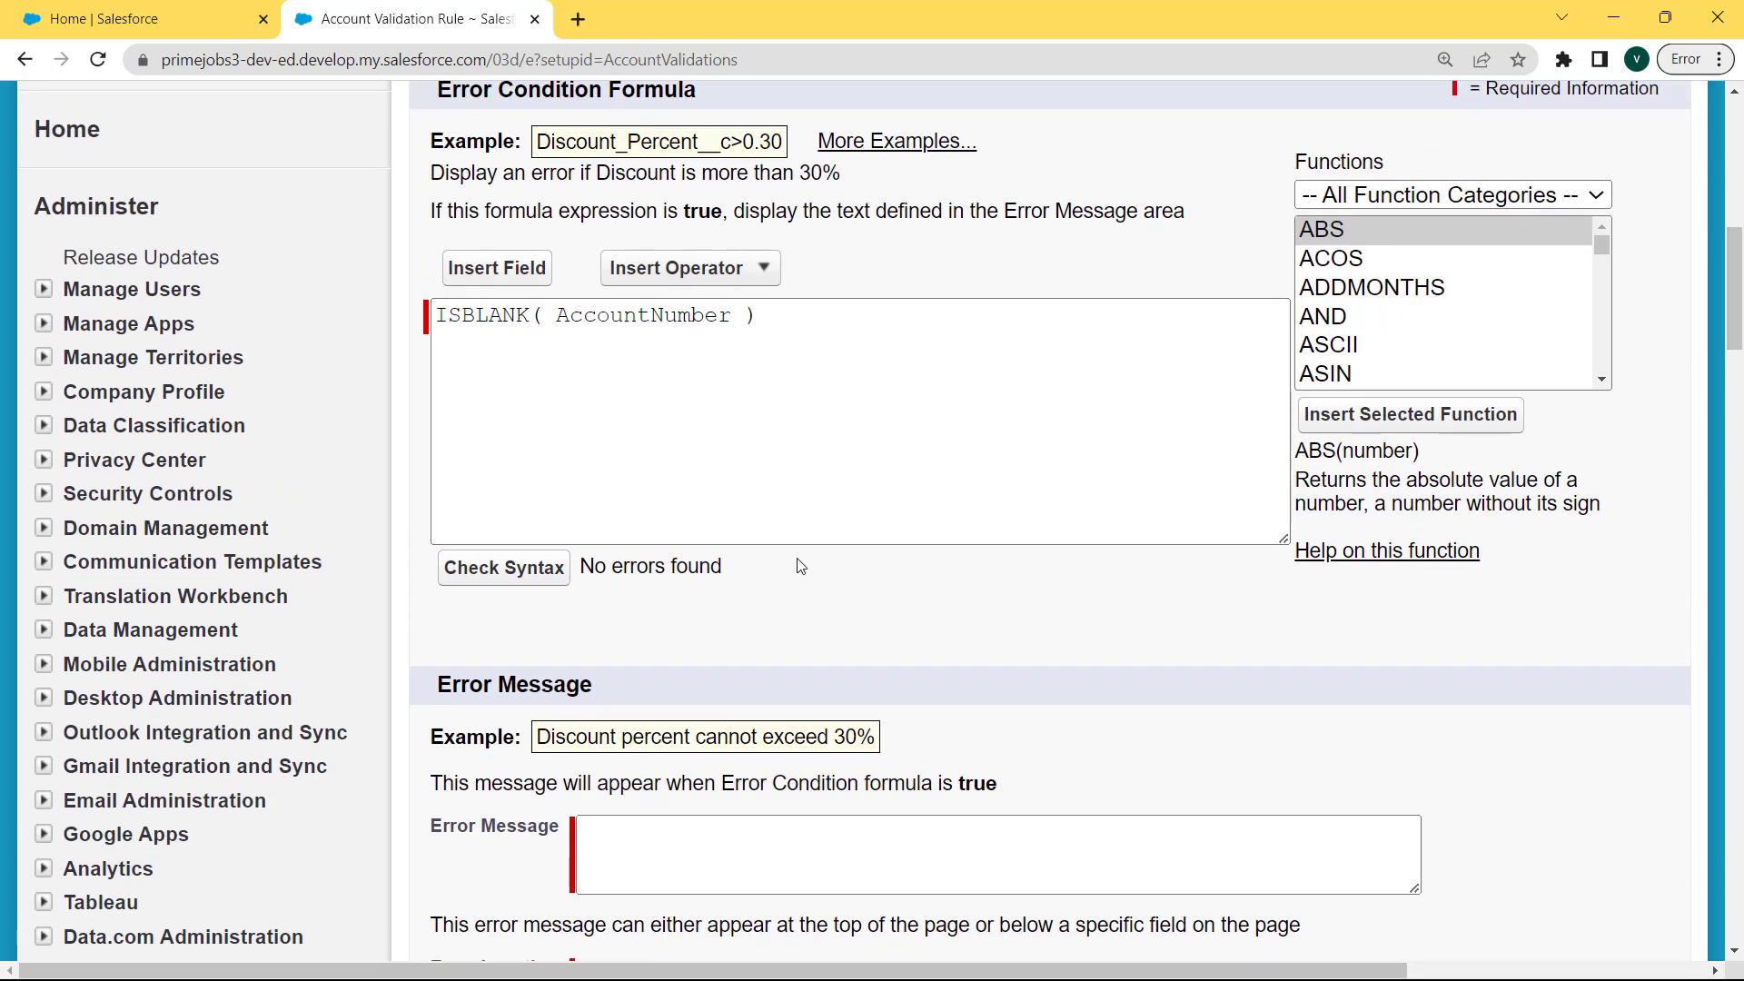
left_click_drag(723, 565, 575, 560)
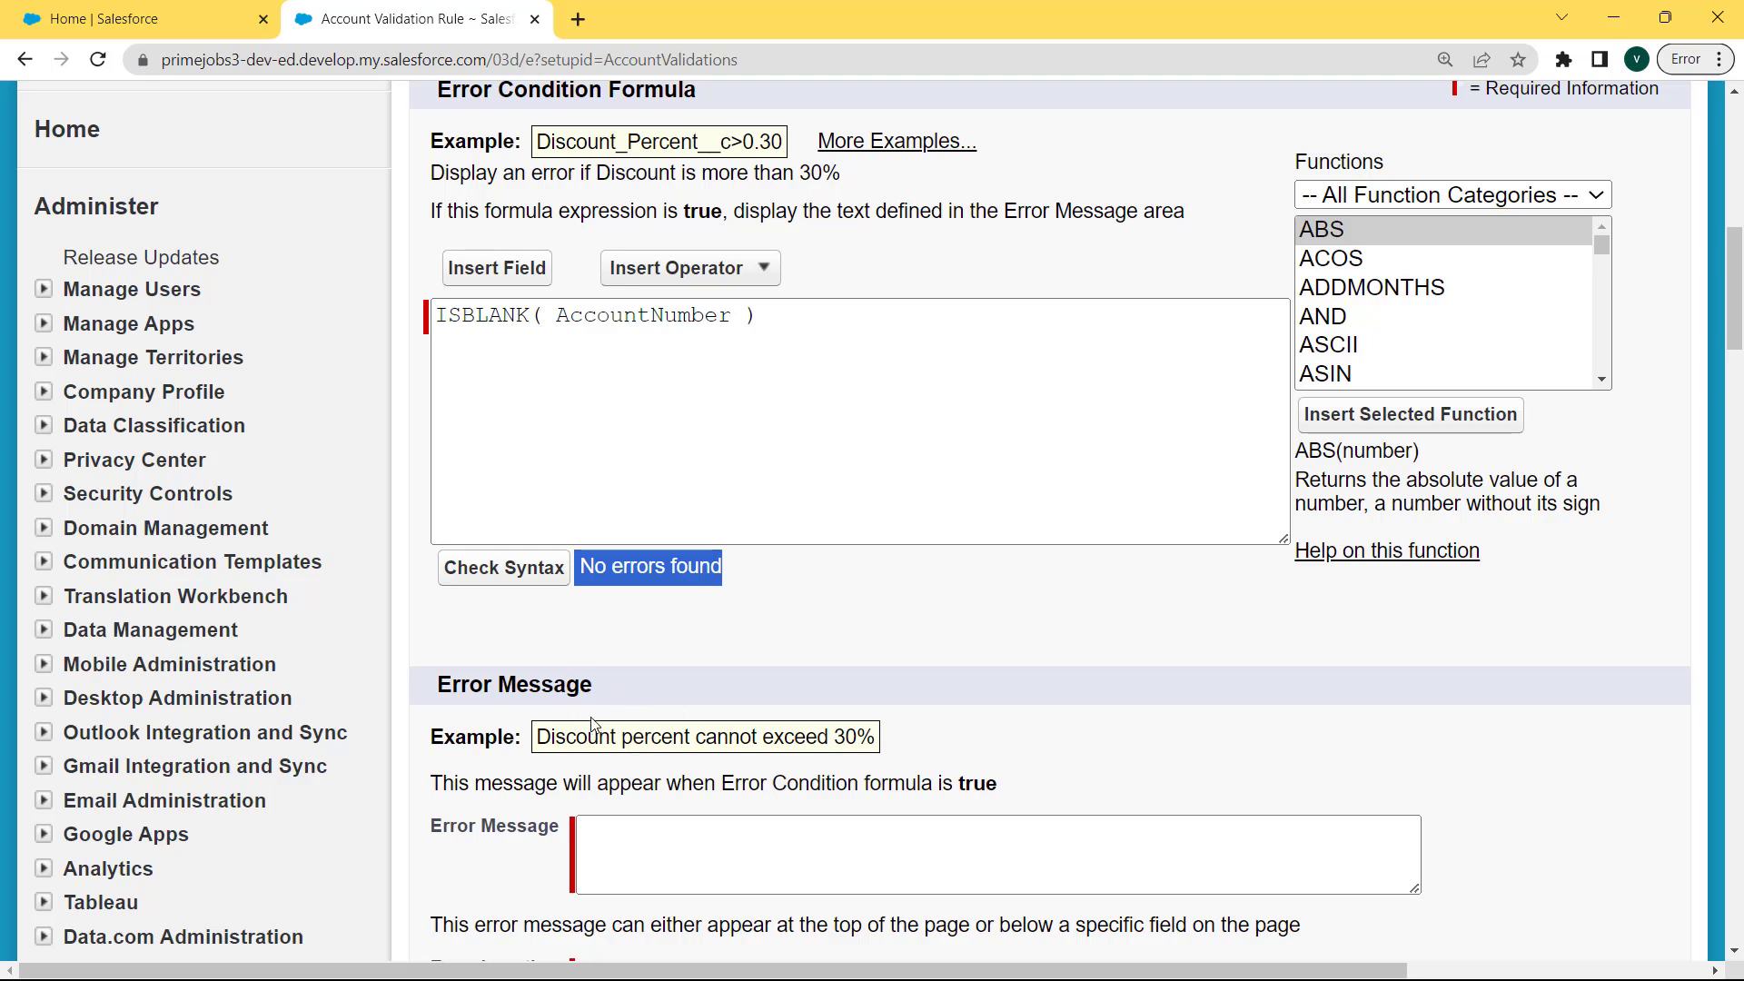
Enter "Account Number field must be filled out" as the rule's error message.
left_click(899, 831)
type("Account Number field must be filled out")
left_click_drag(962, 831, 581, 860)
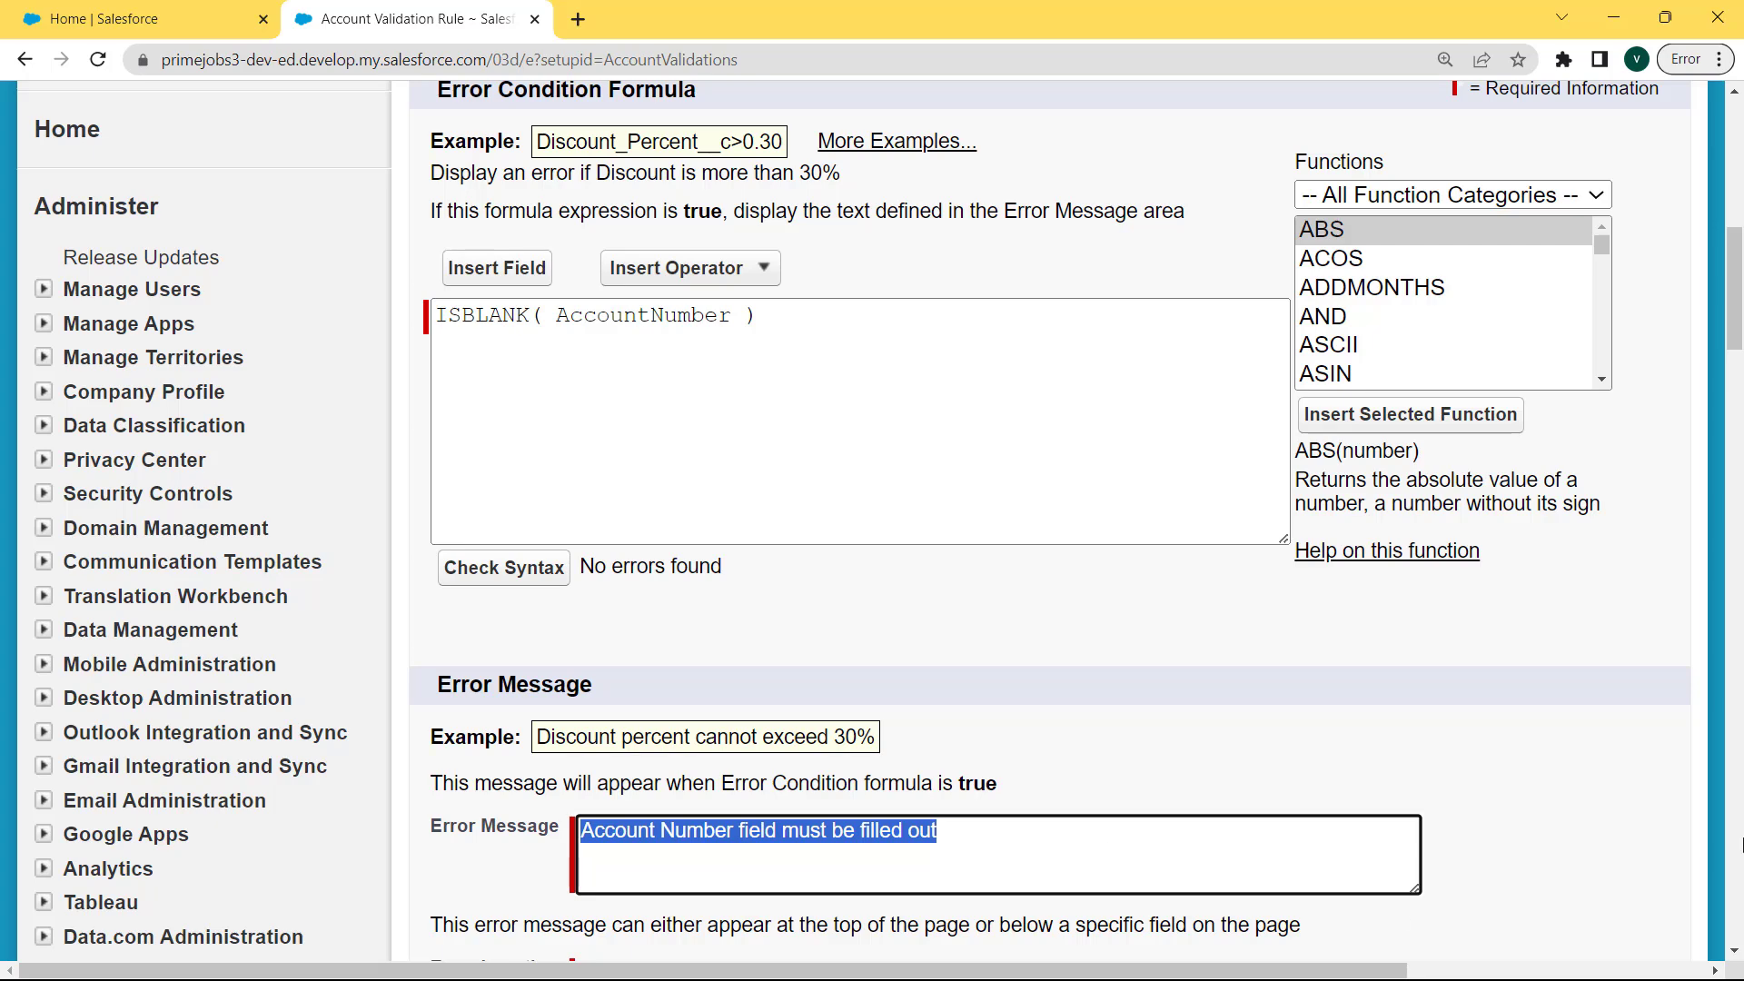
Set the error location to the Account Number field and save the validation rule.
left_click_drag(1739, 313, 1739, 354)
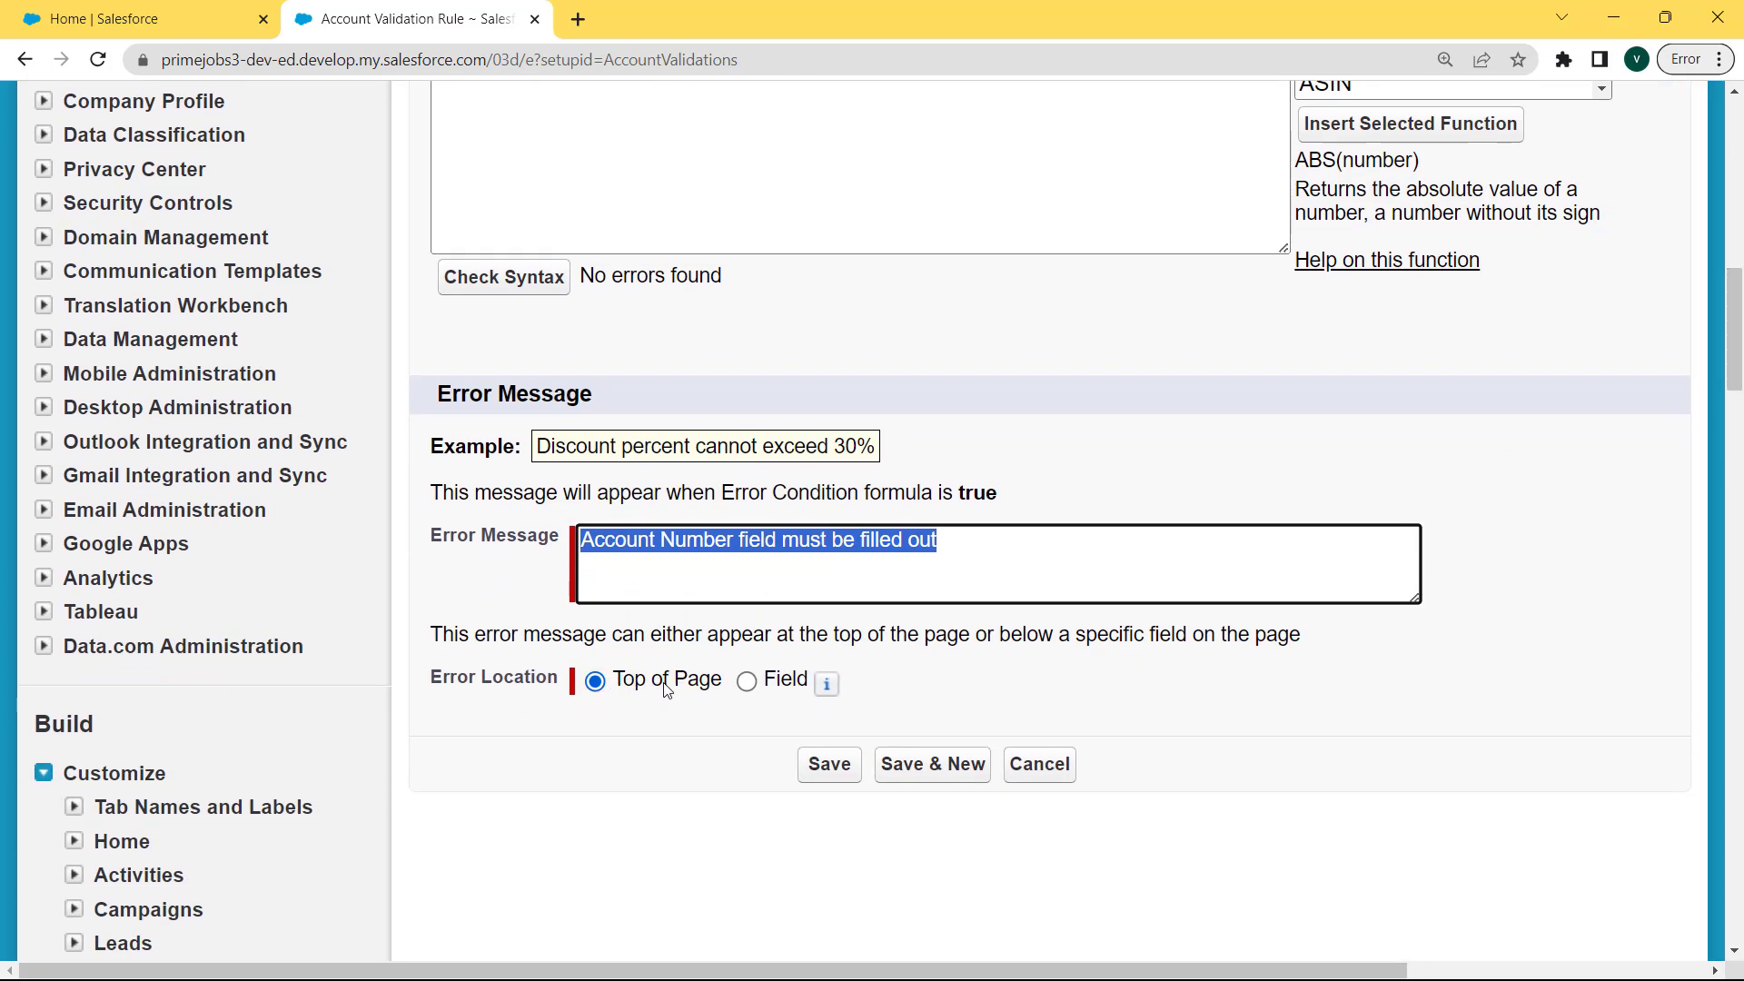
left_click(766, 683)
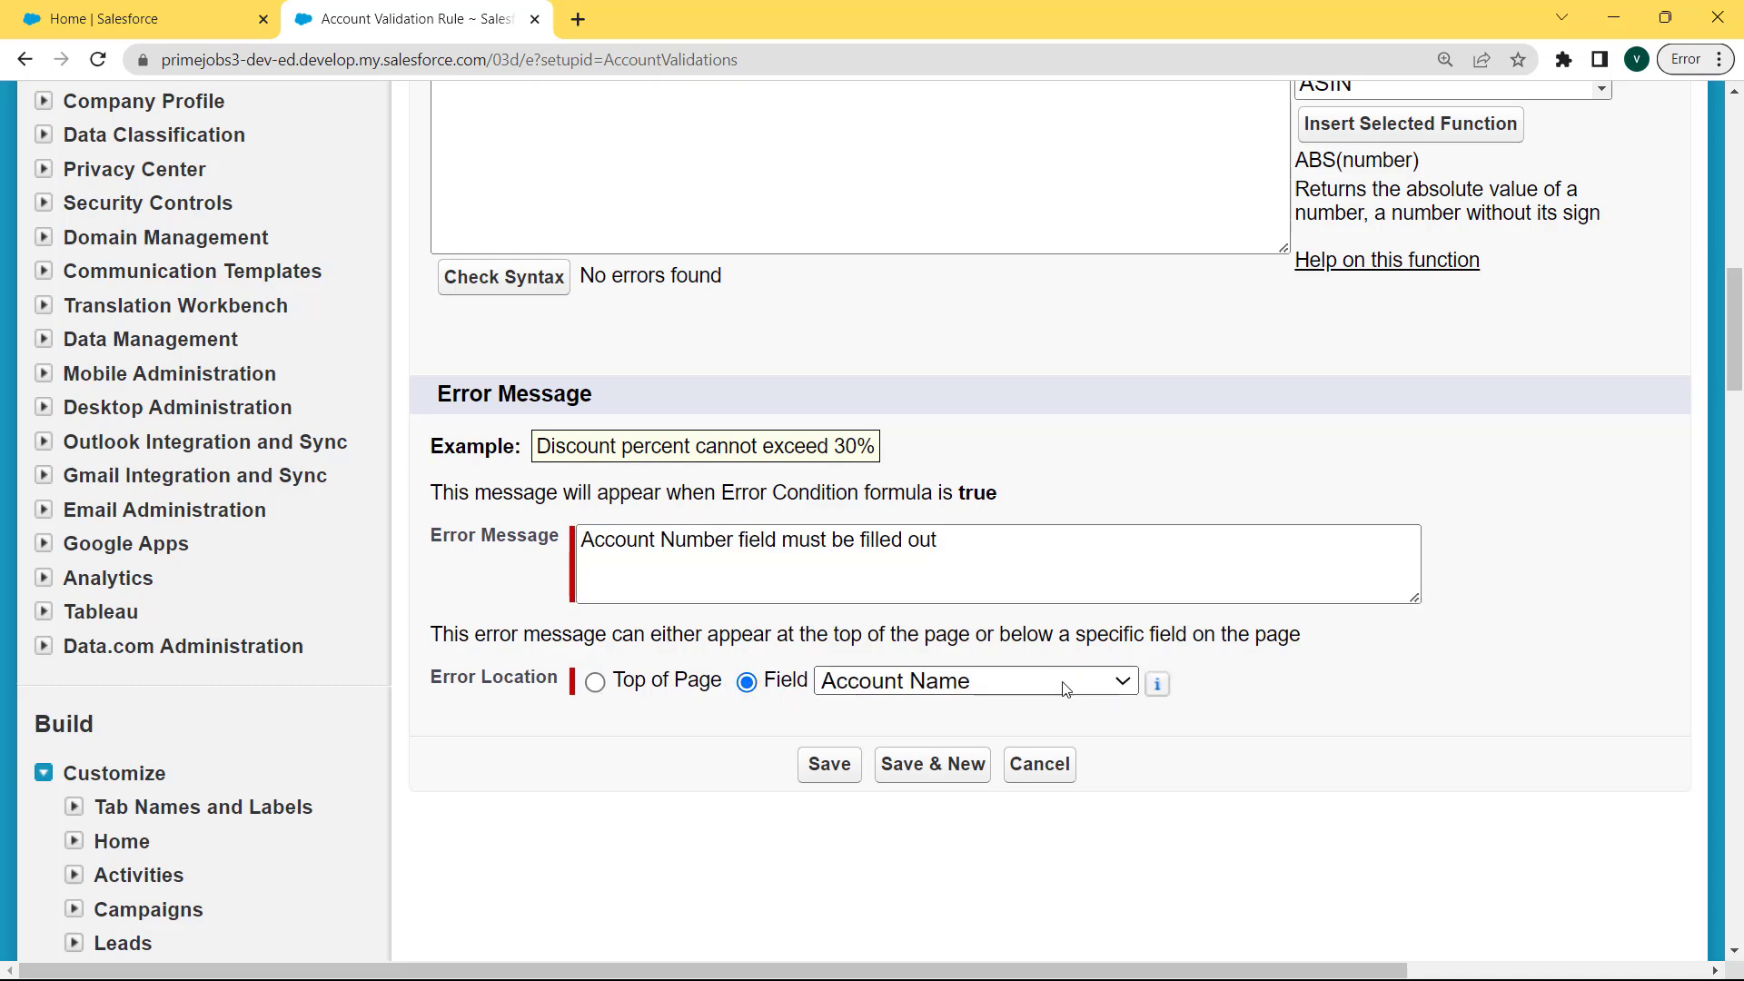
left_click(1064, 683)
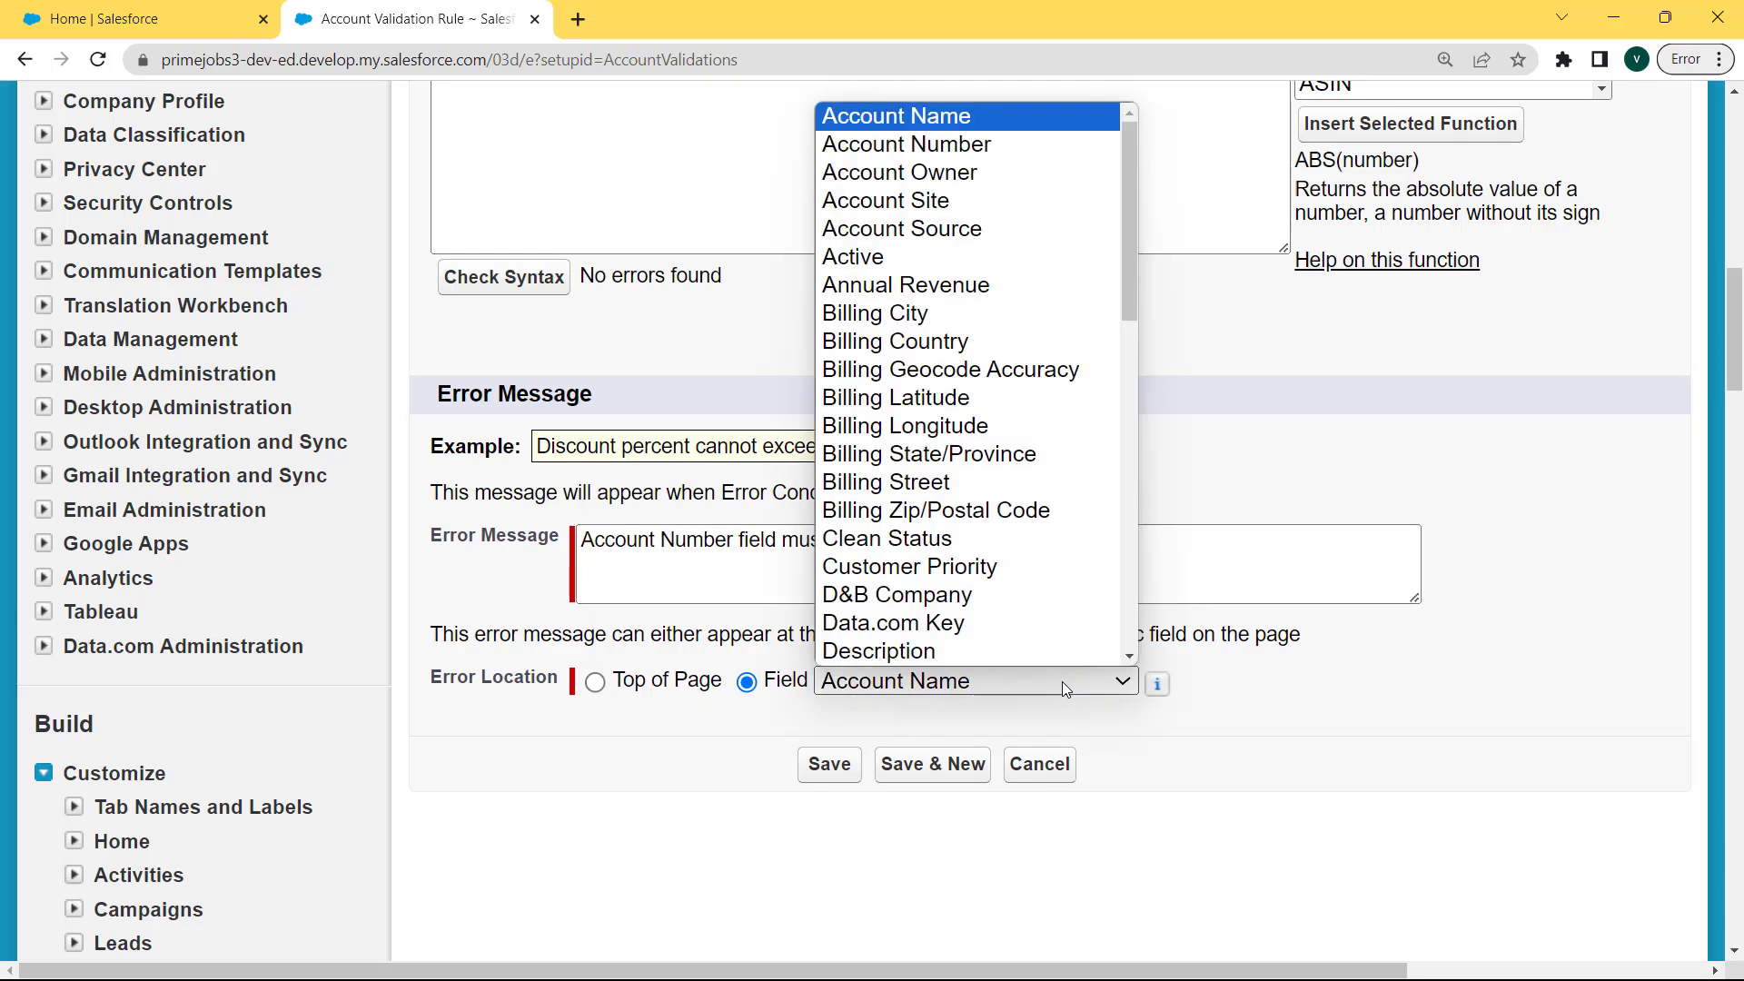
left_click(1038, 157)
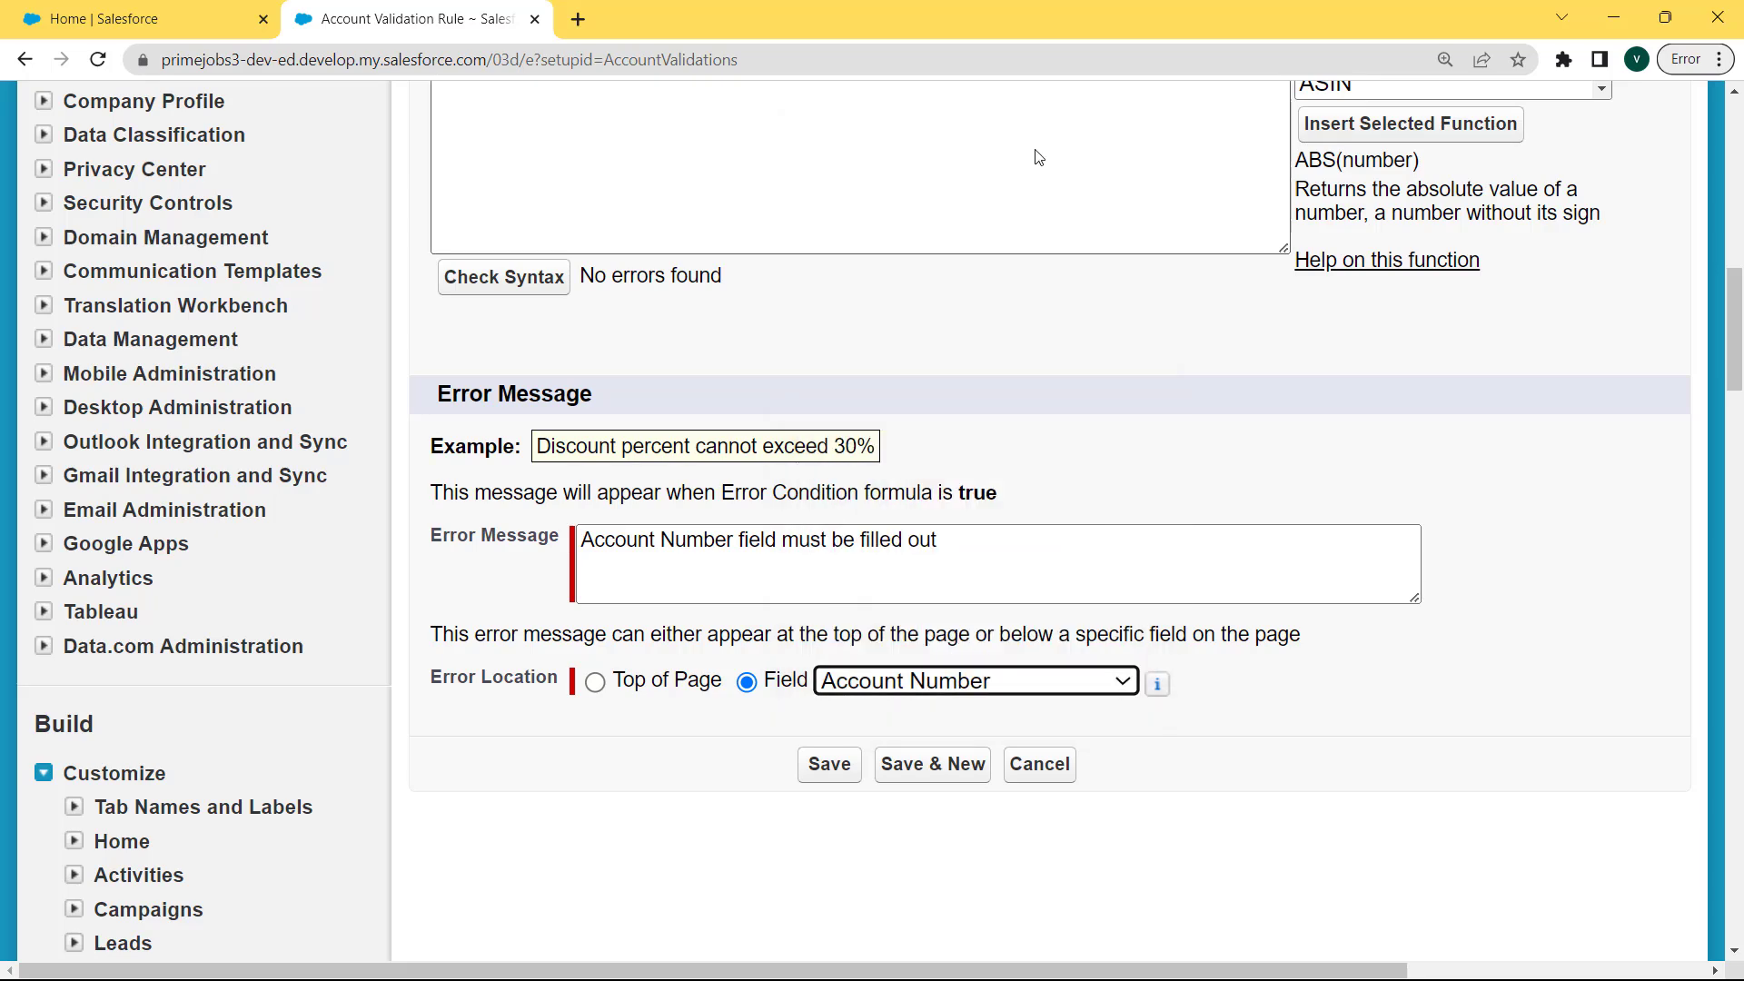
left_click(824, 770)
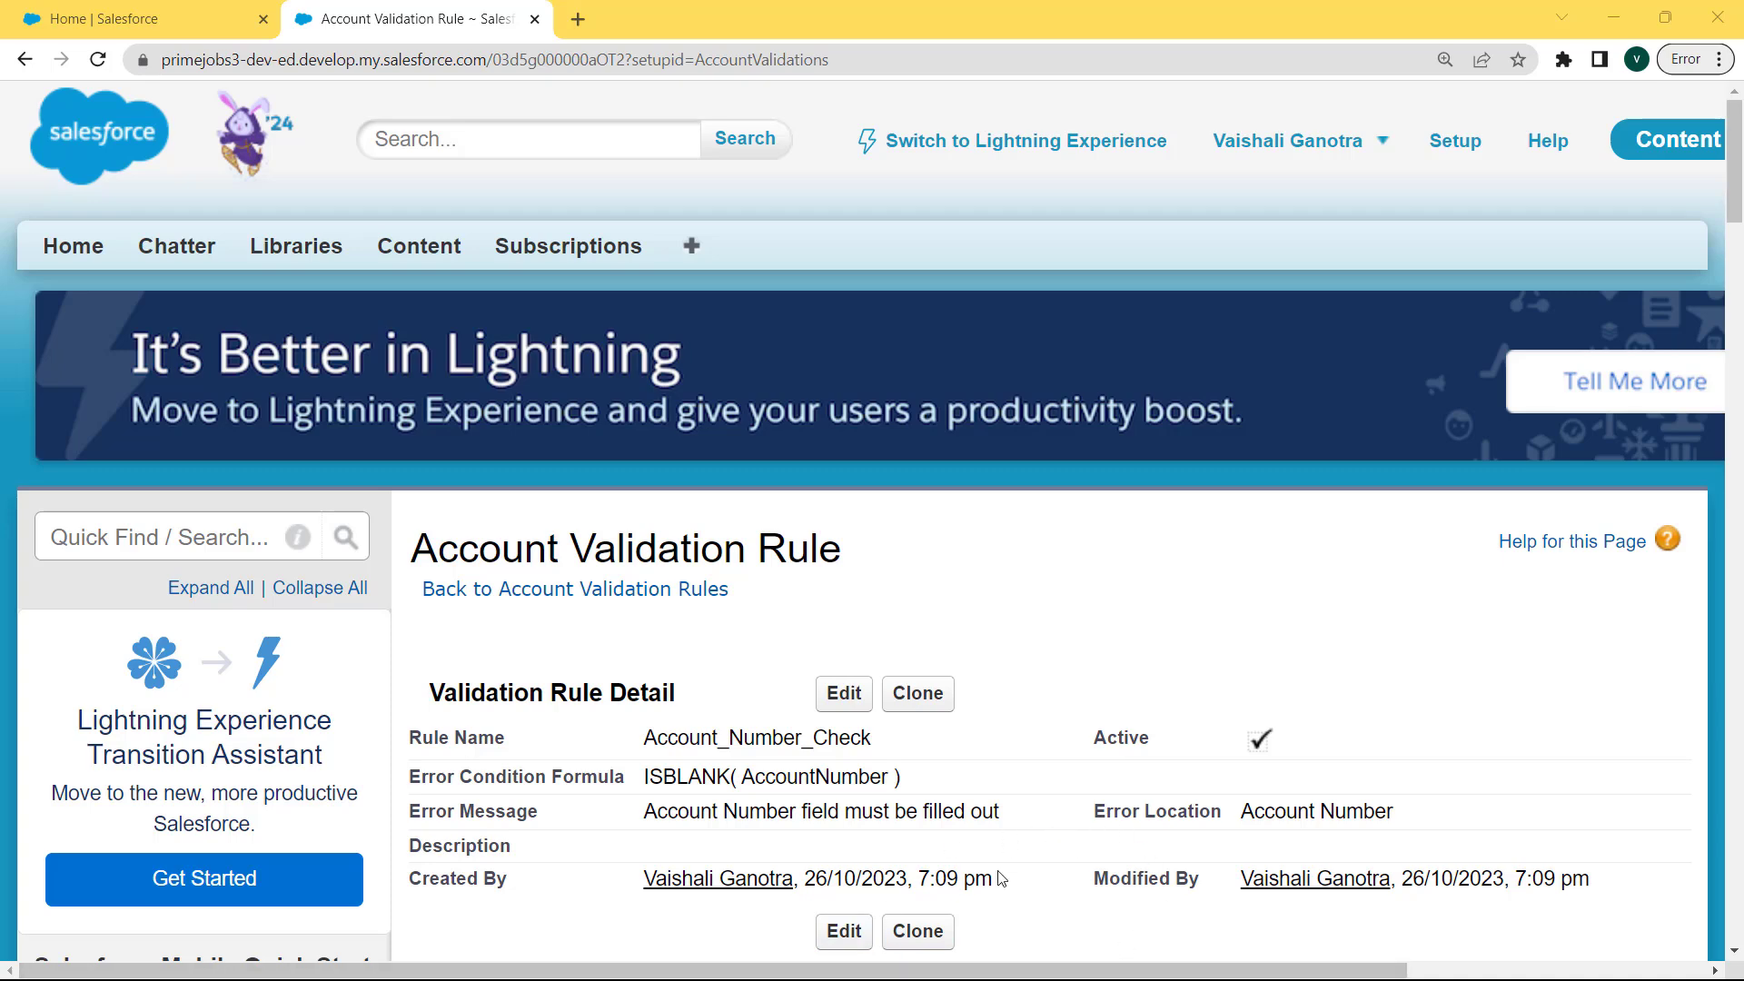
Open Accounts from the full list of tabs and start a new account.
left_click(71, 238)
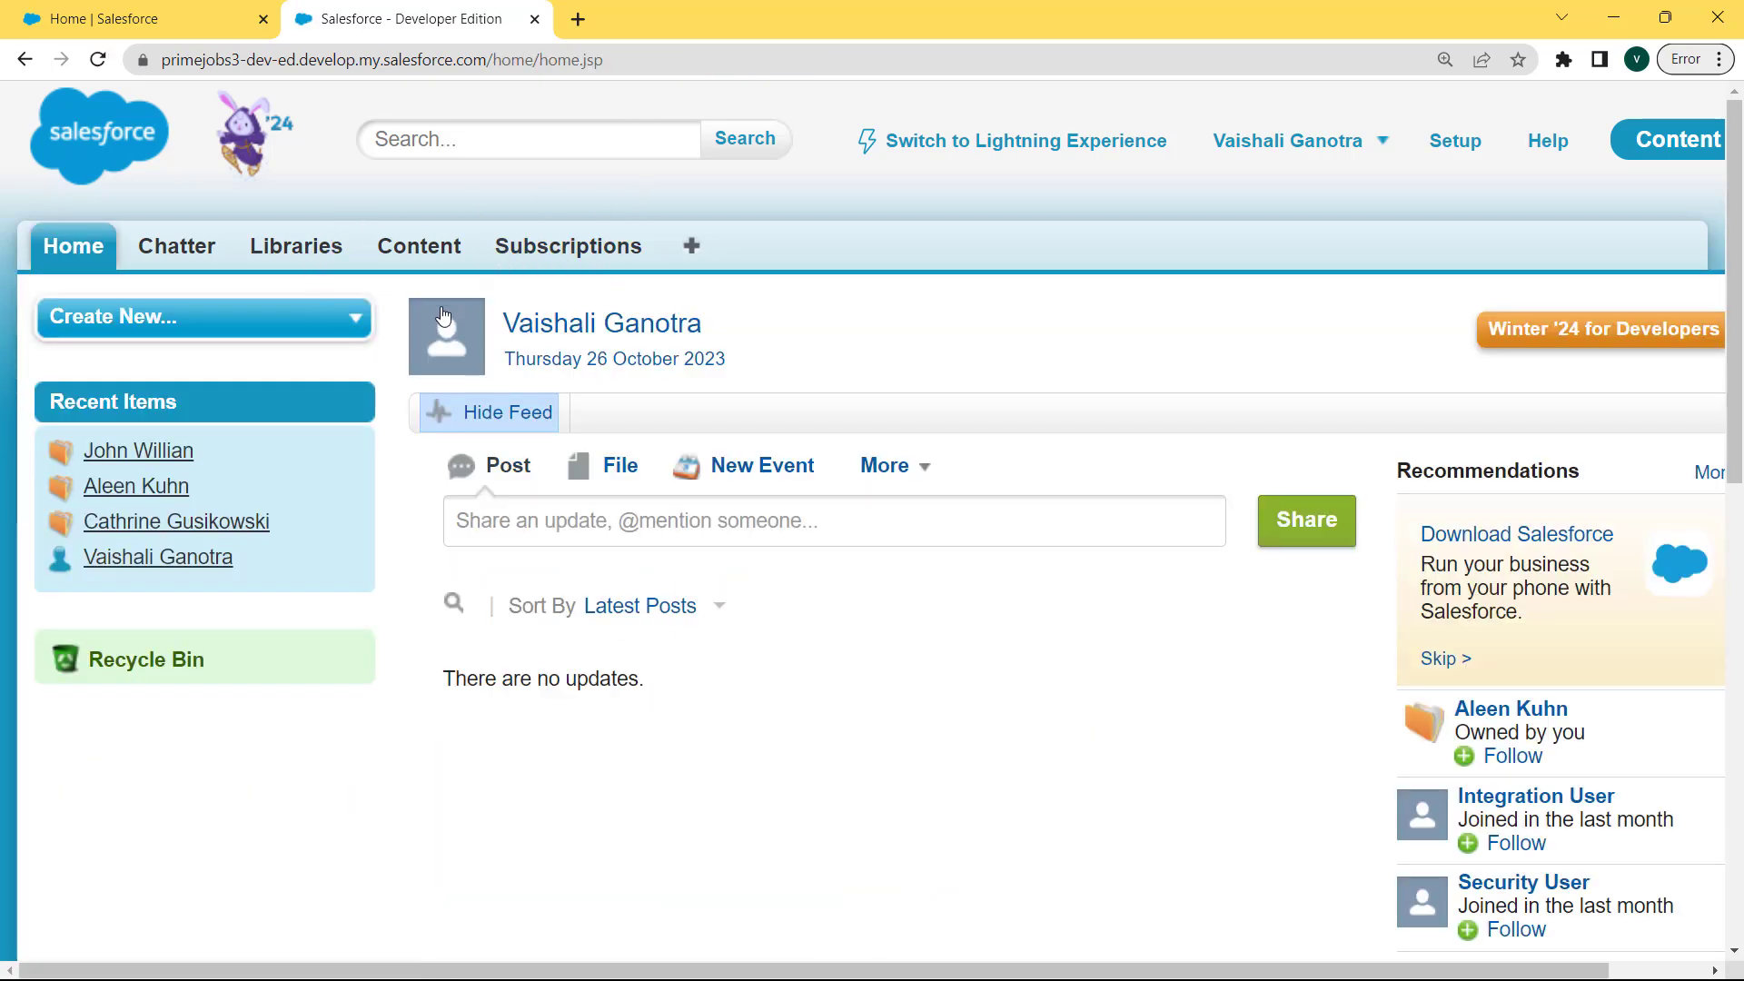
left_click(690, 252)
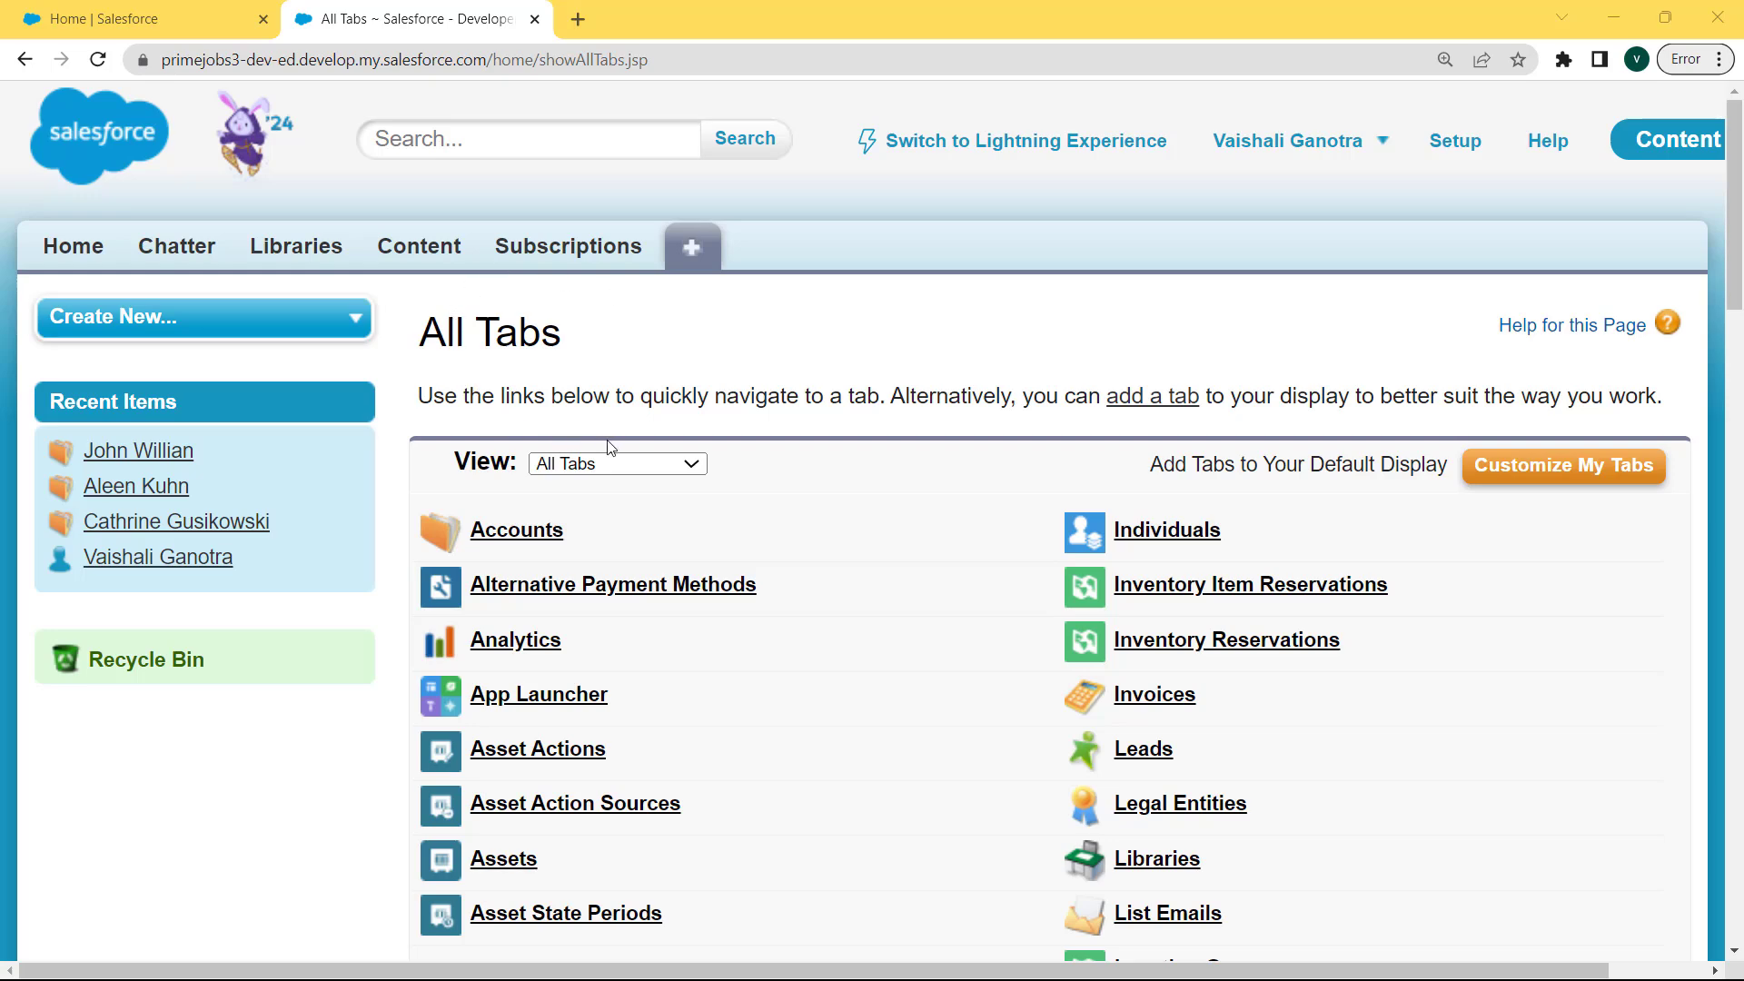
left_click(511, 536)
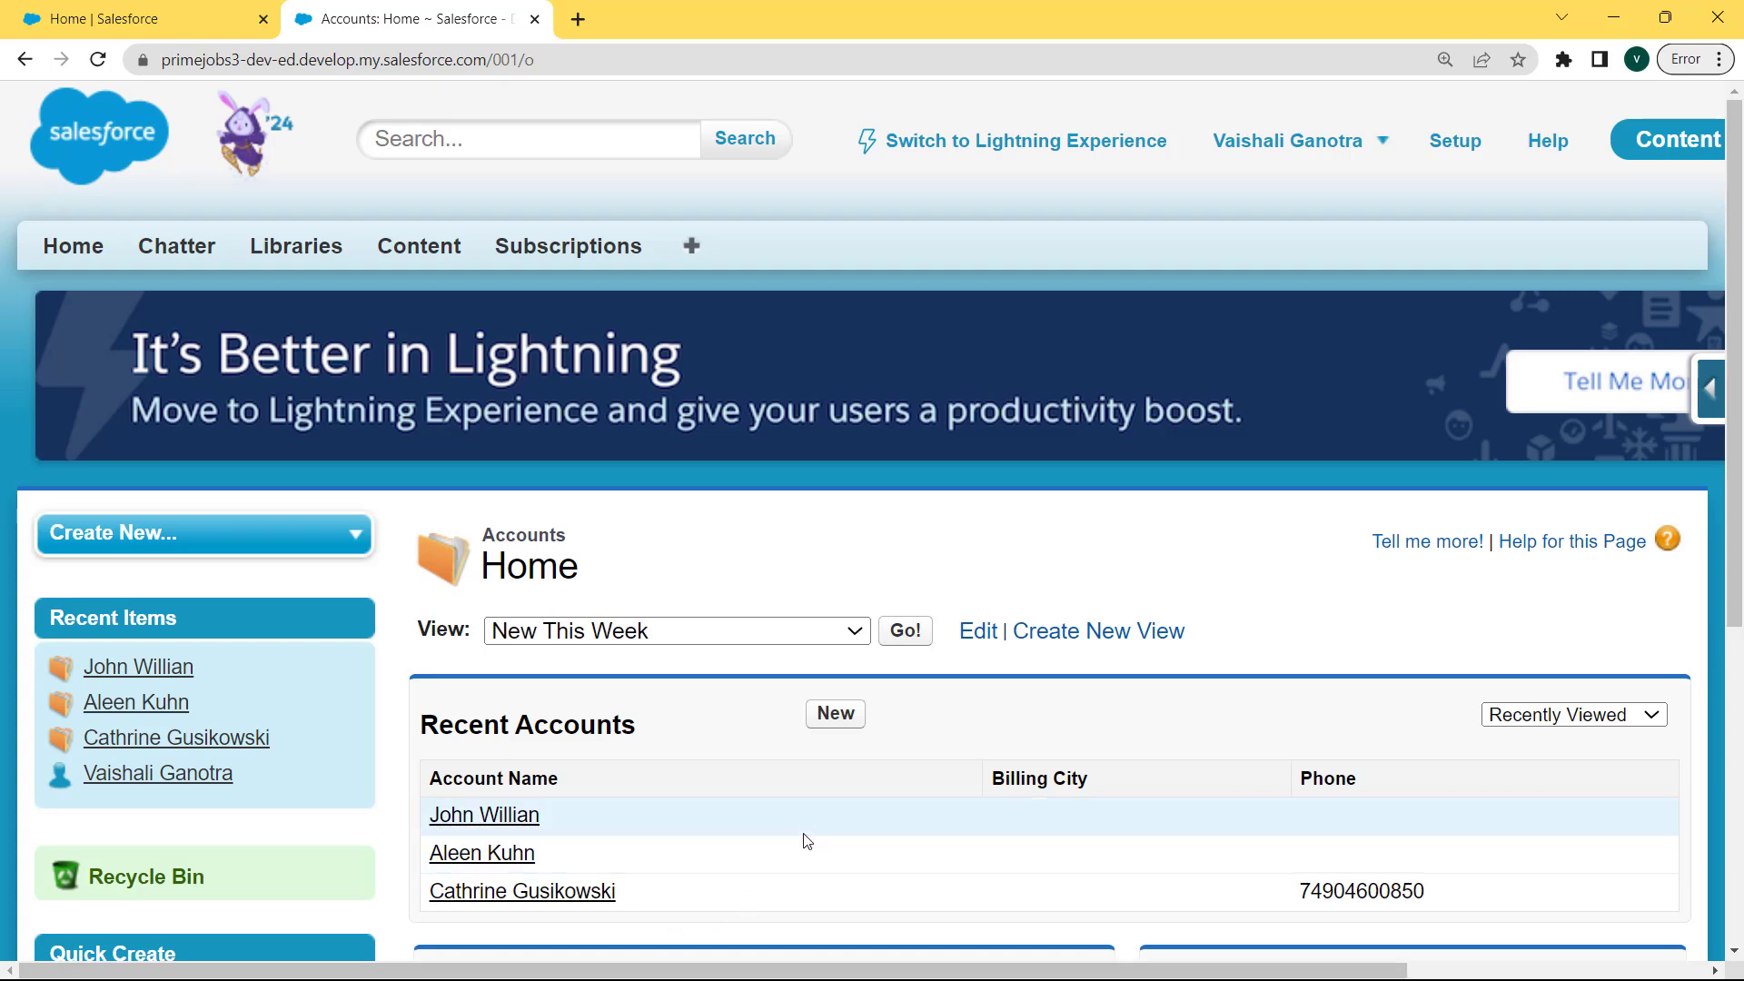
left_click(836, 716)
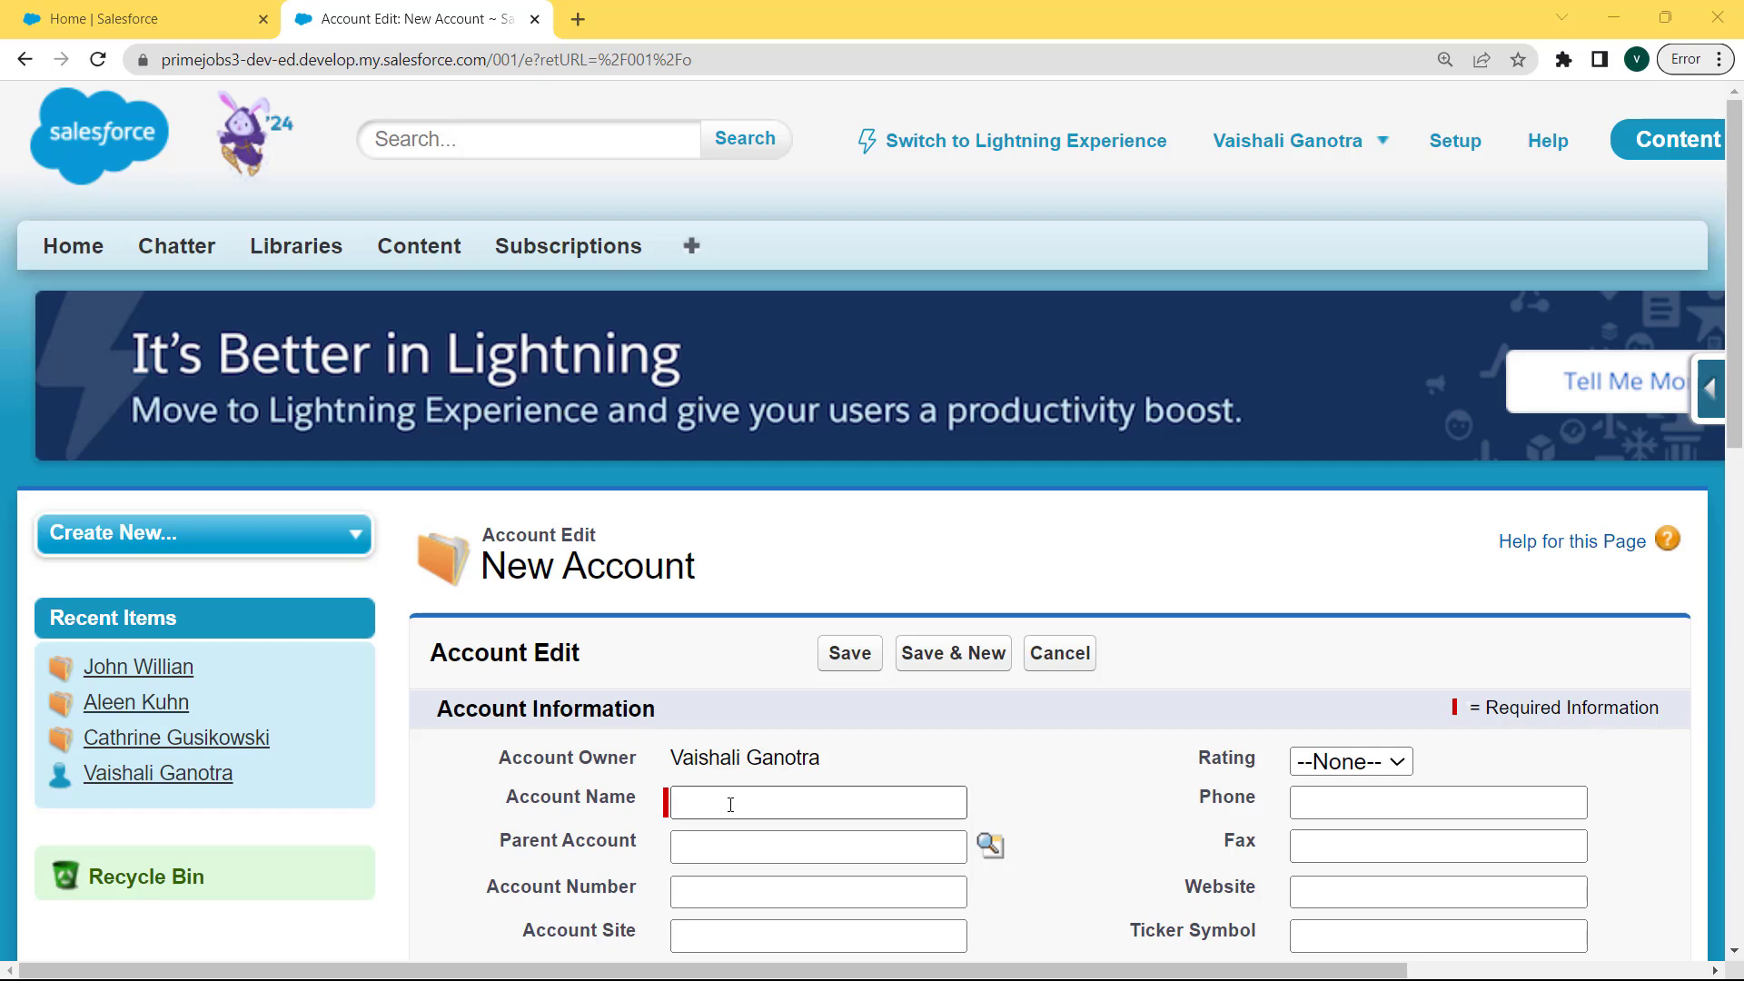
Fill in the account name and set the type to Prospect, industry to Education and annual revenue to 5000.
left_click(728, 809)
left_click(720, 760)
left_click(709, 795)
type("Liza")
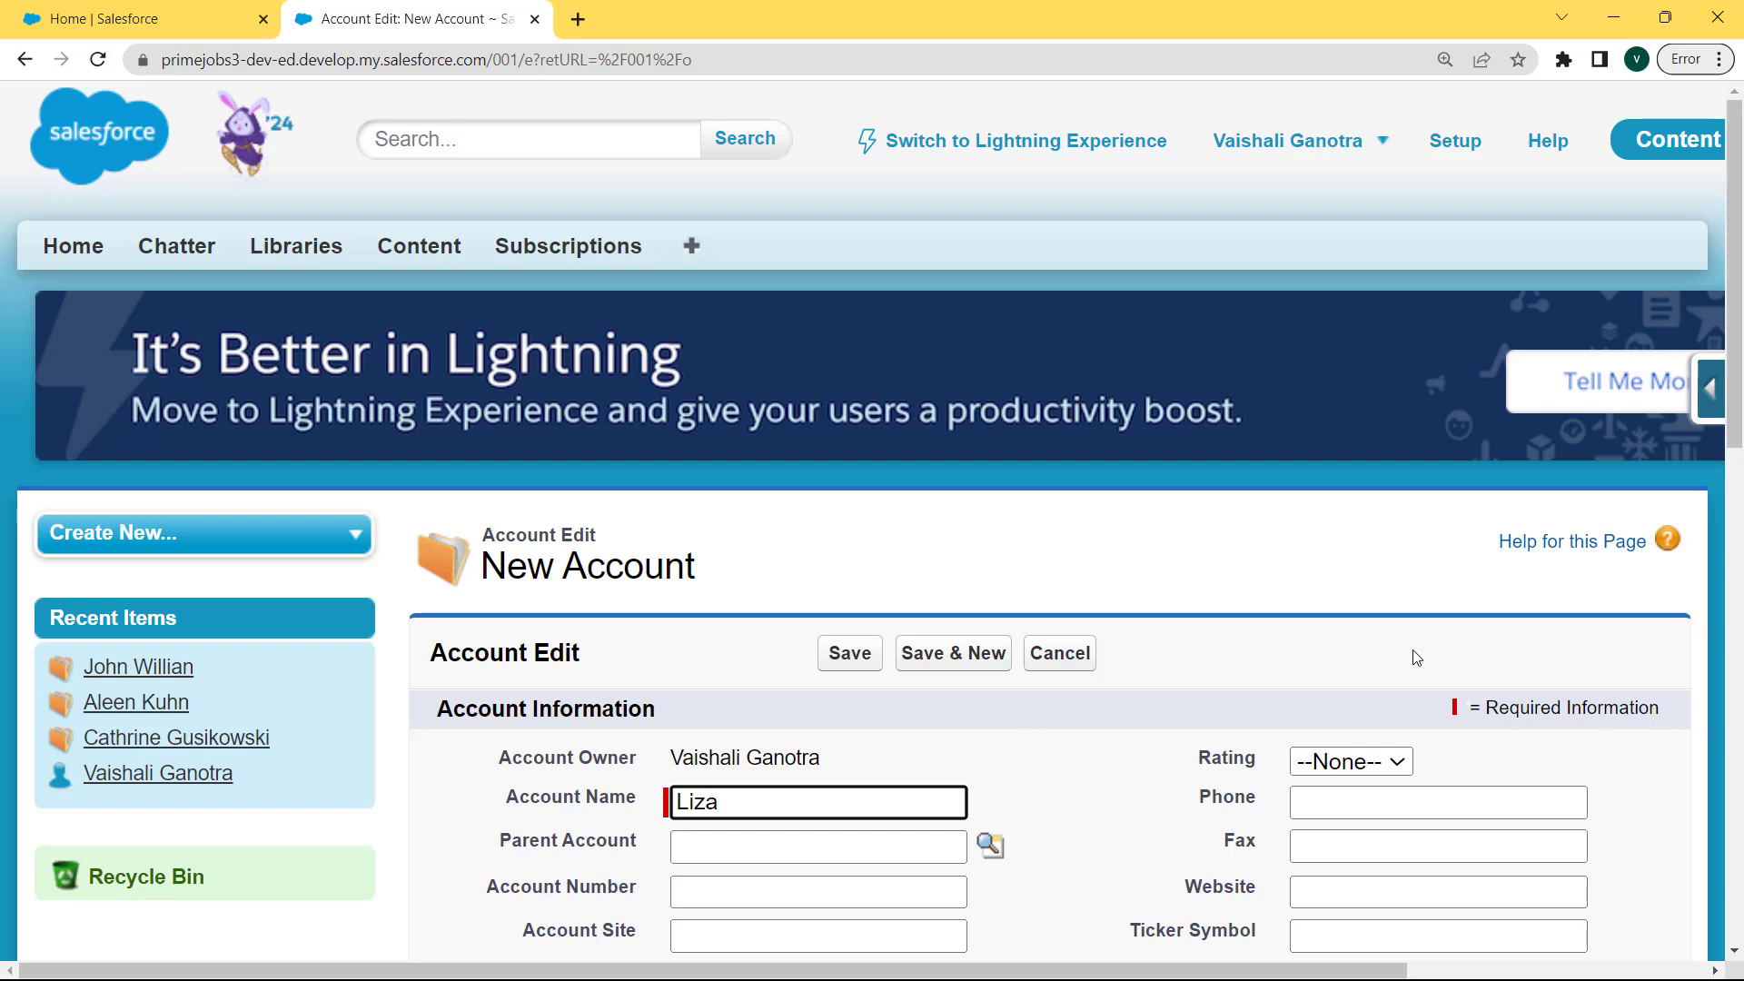
scroll(1415, 658, "down", 3)
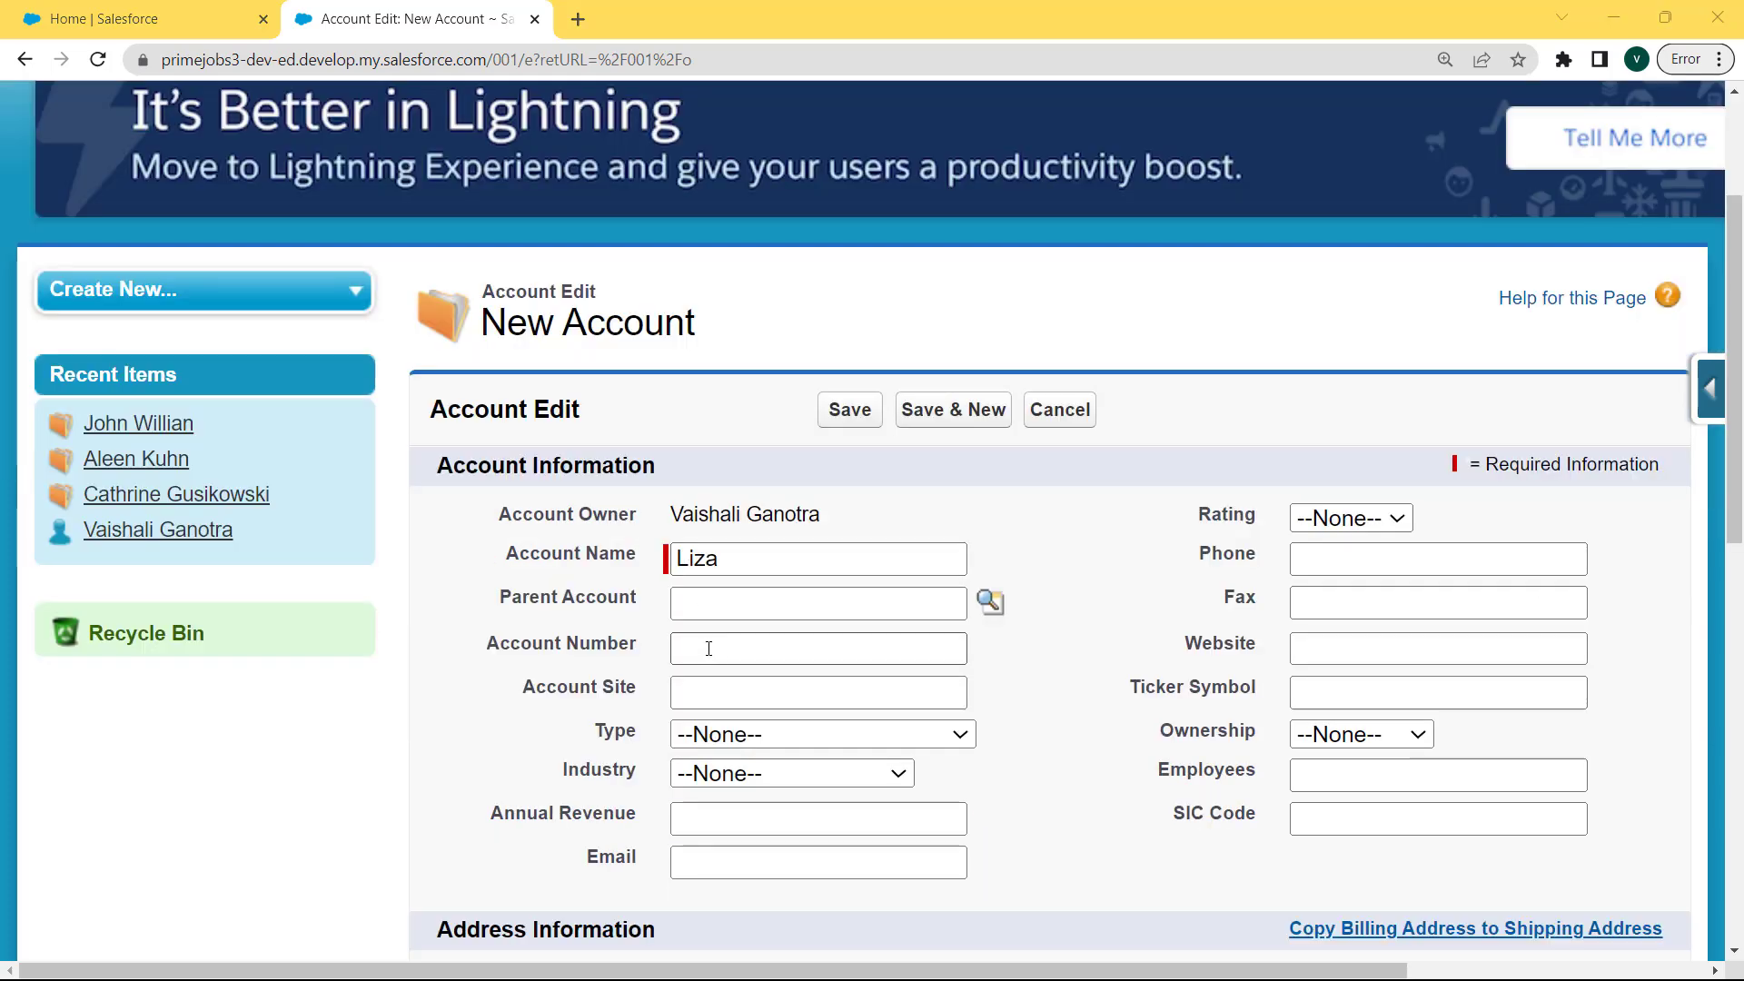
left_click(743, 736)
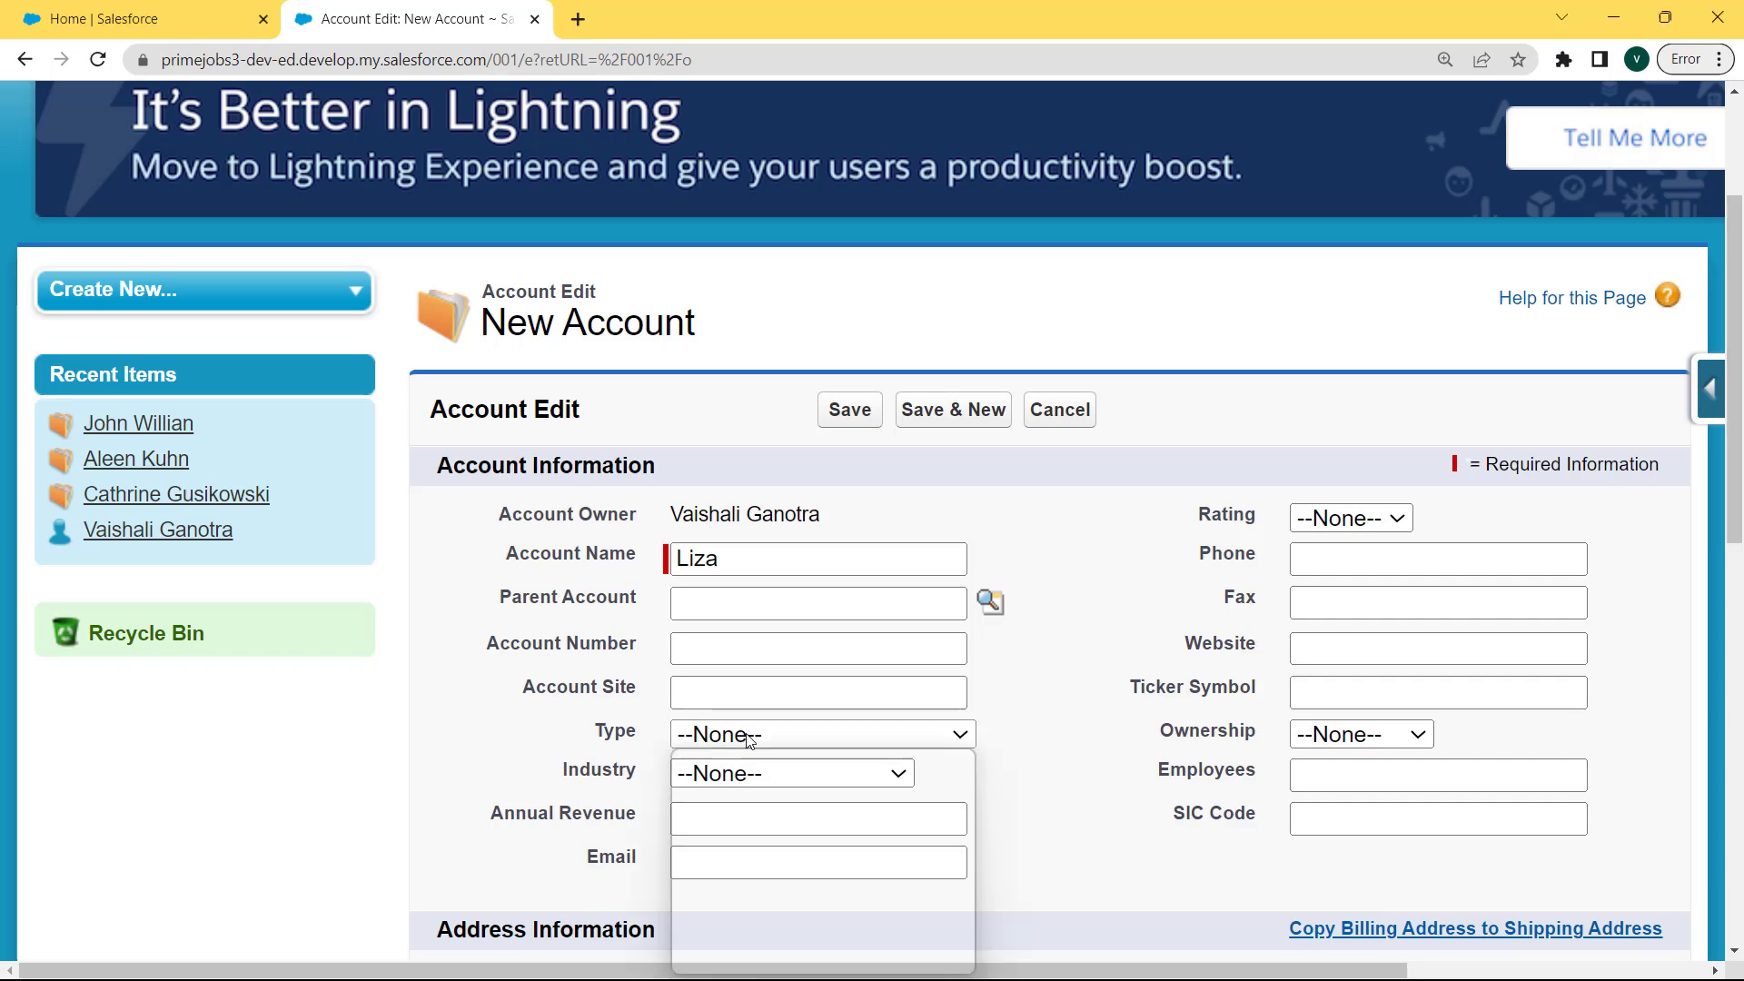
left_click(749, 785)
left_click(751, 777)
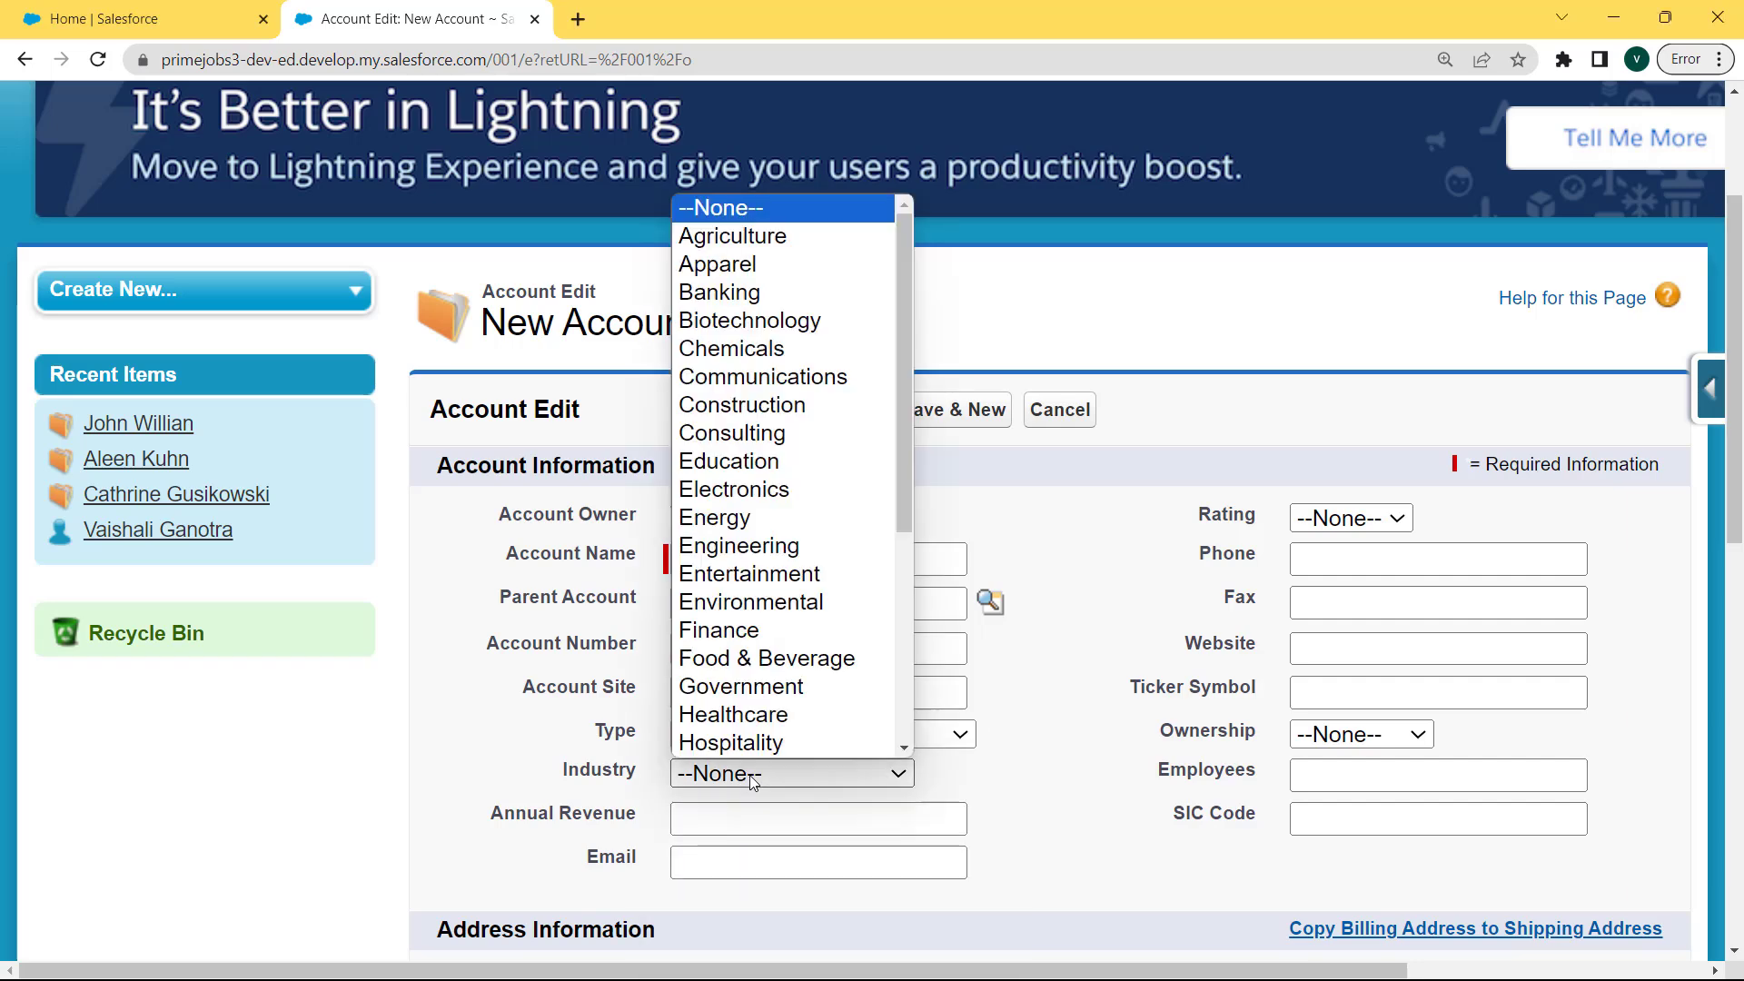
left_click(769, 464)
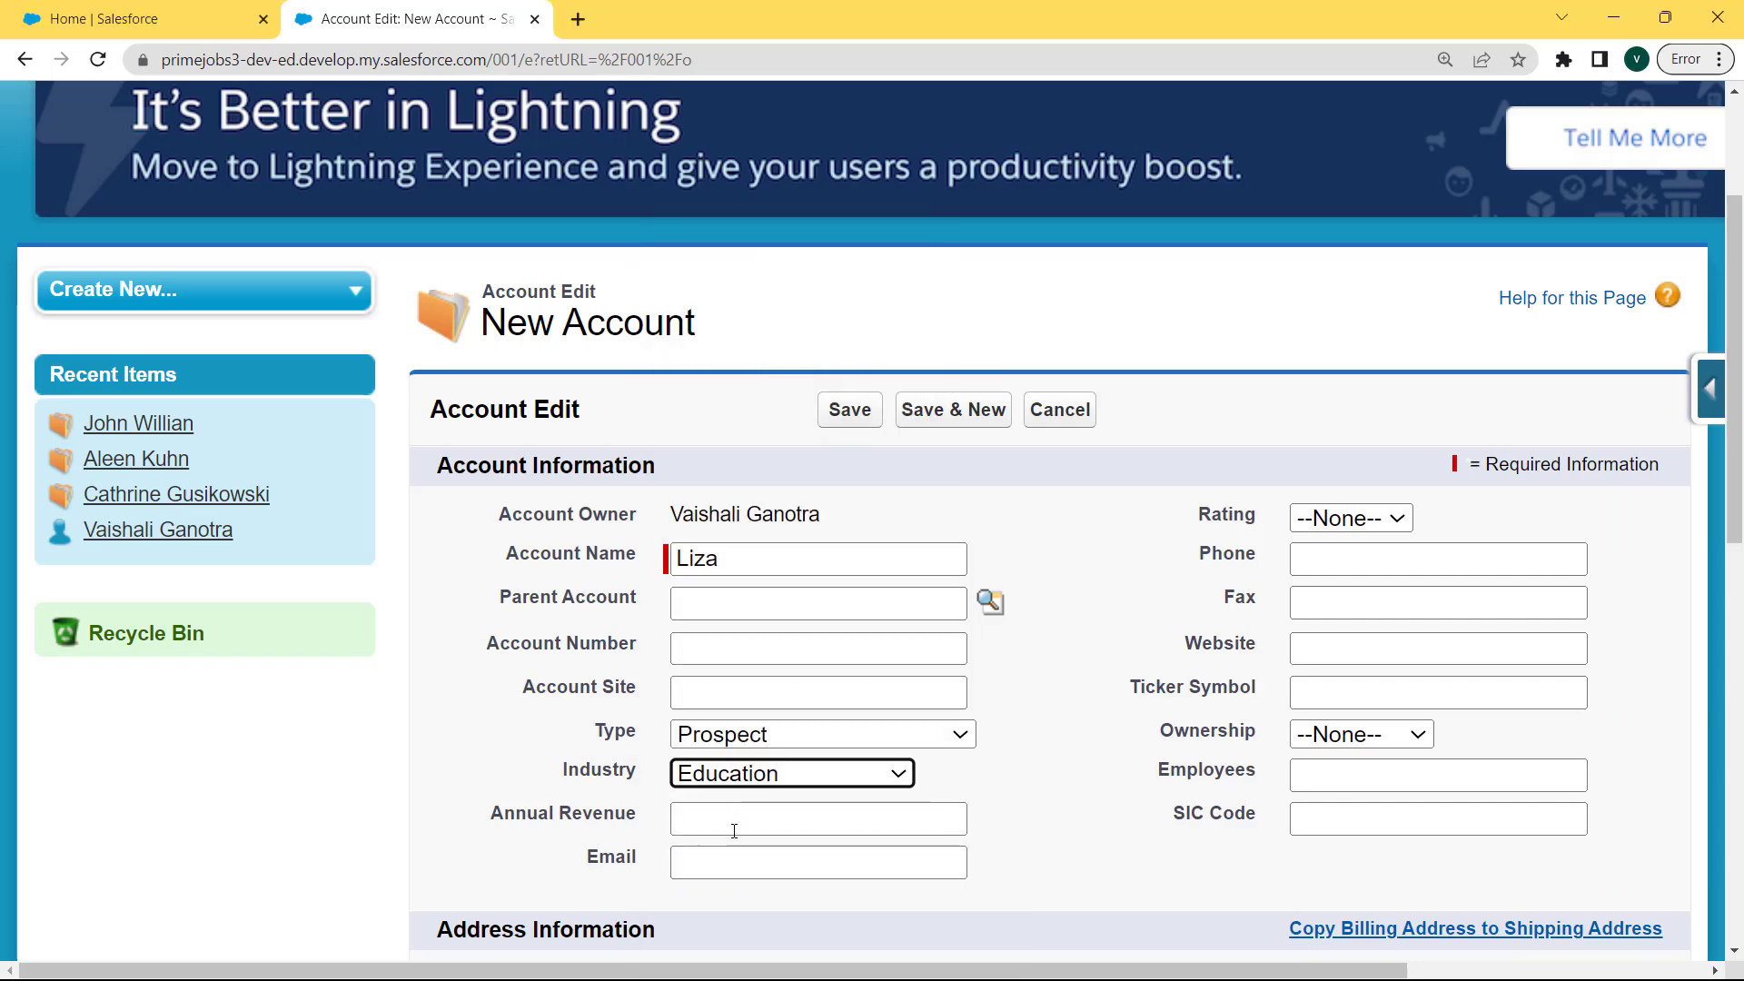
left_click(732, 820)
type("5000")
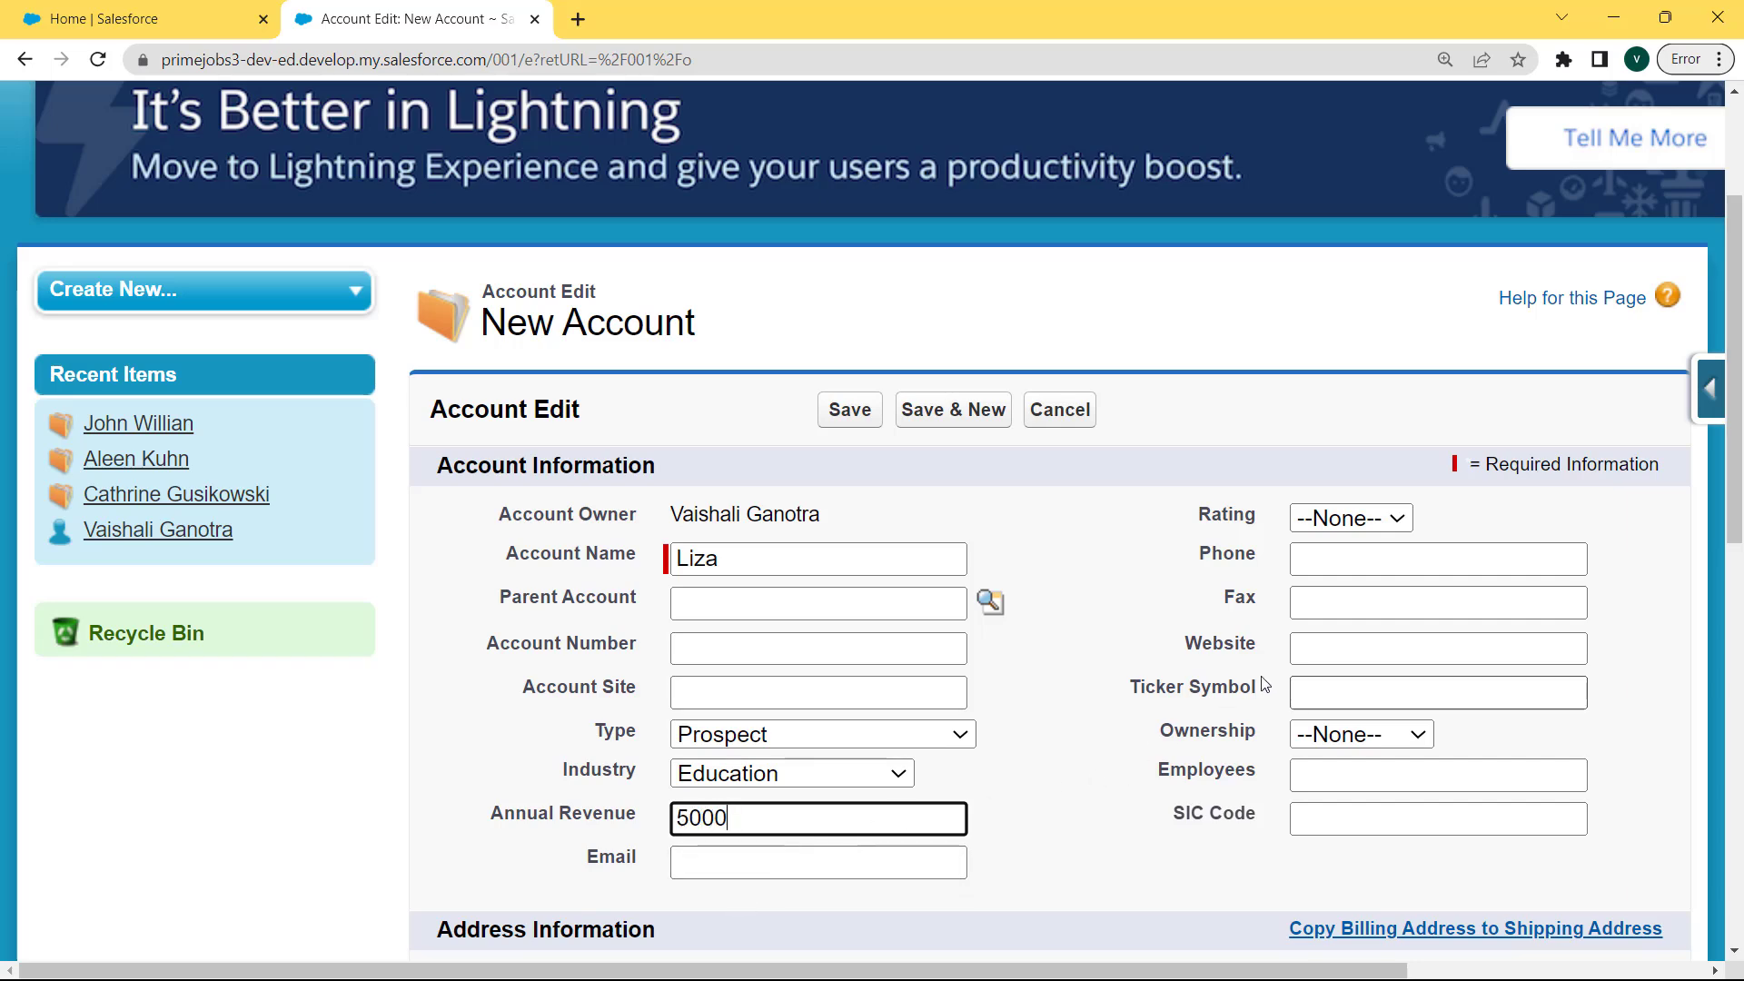
Try to save the account with the account number left blank and examine the validation message at that field.
left_click(850, 413)
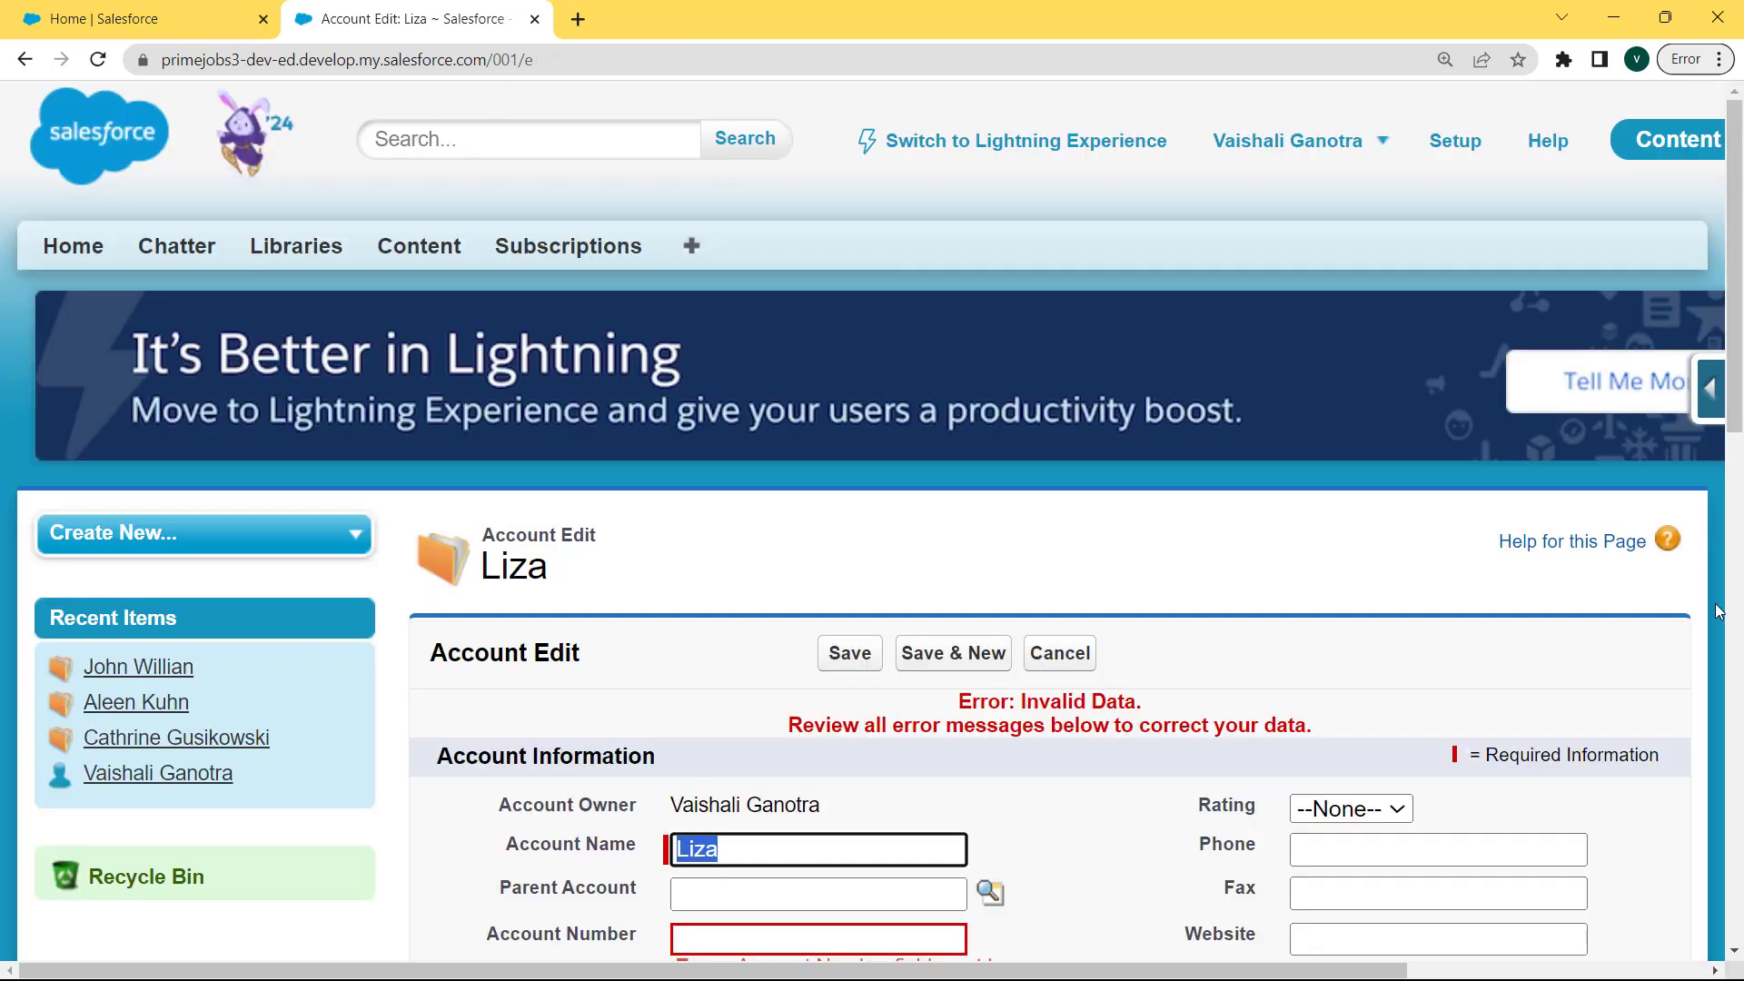
left_click_drag(1736, 414, 1736, 495)
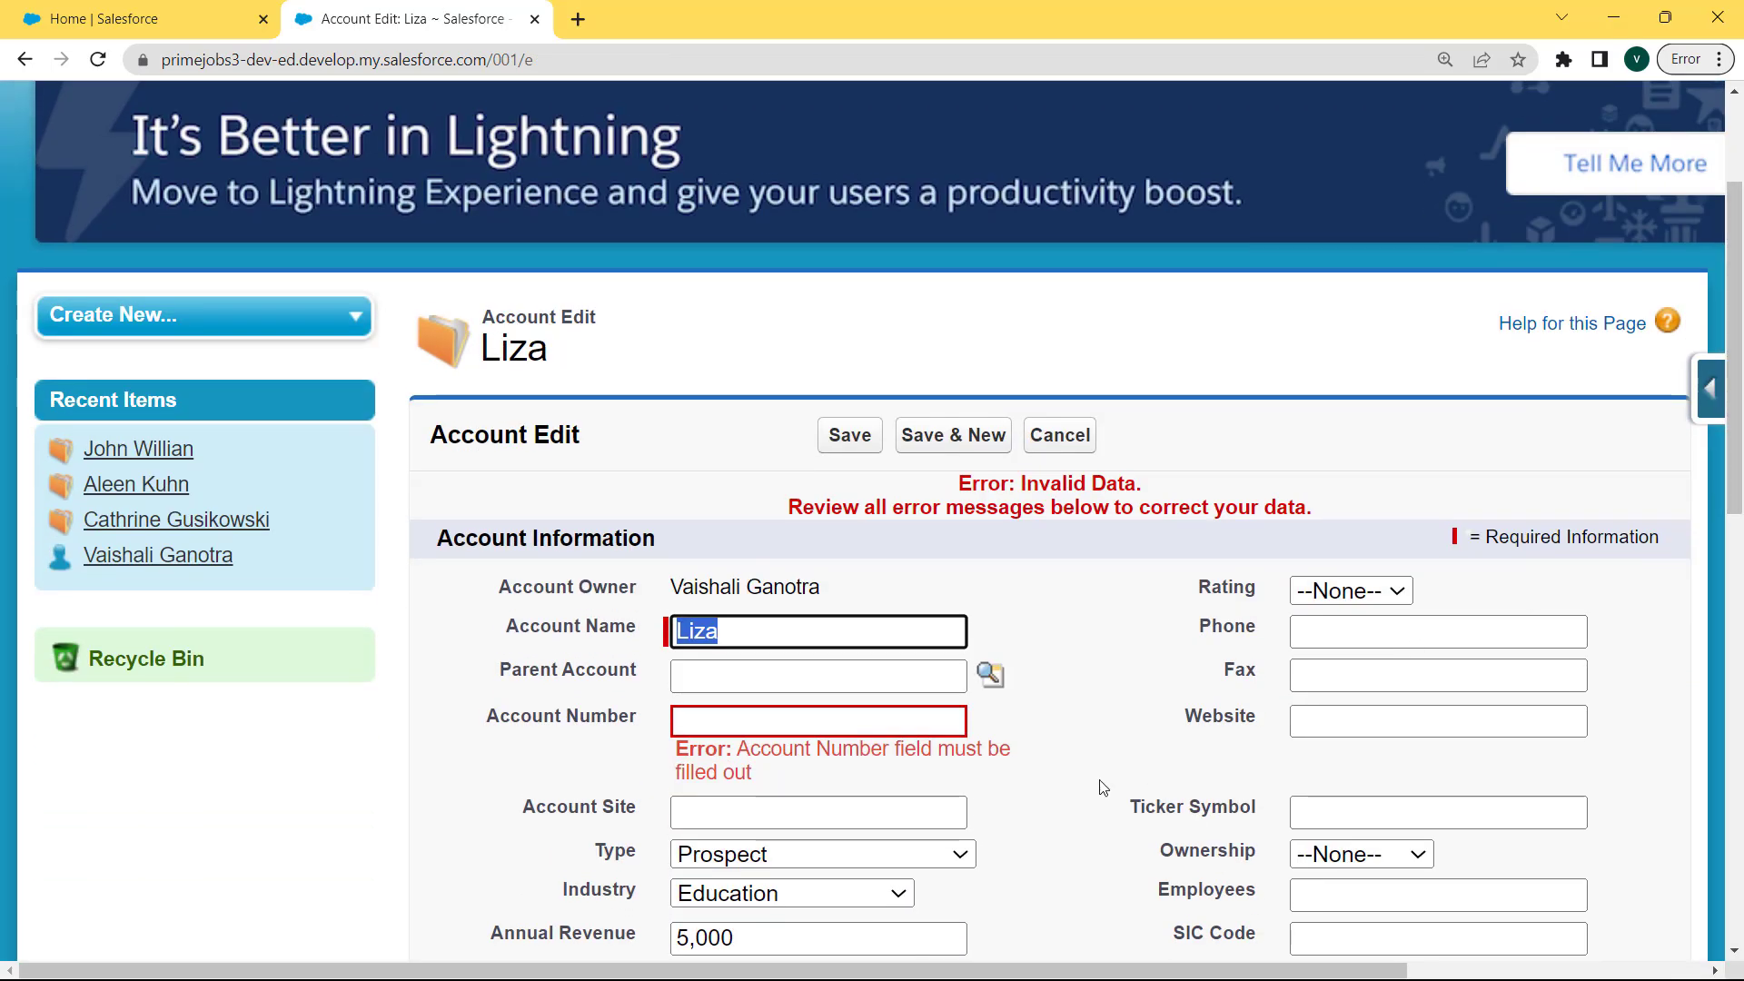
left_click(738, 748)
left_click_drag(738, 748, 807, 783)
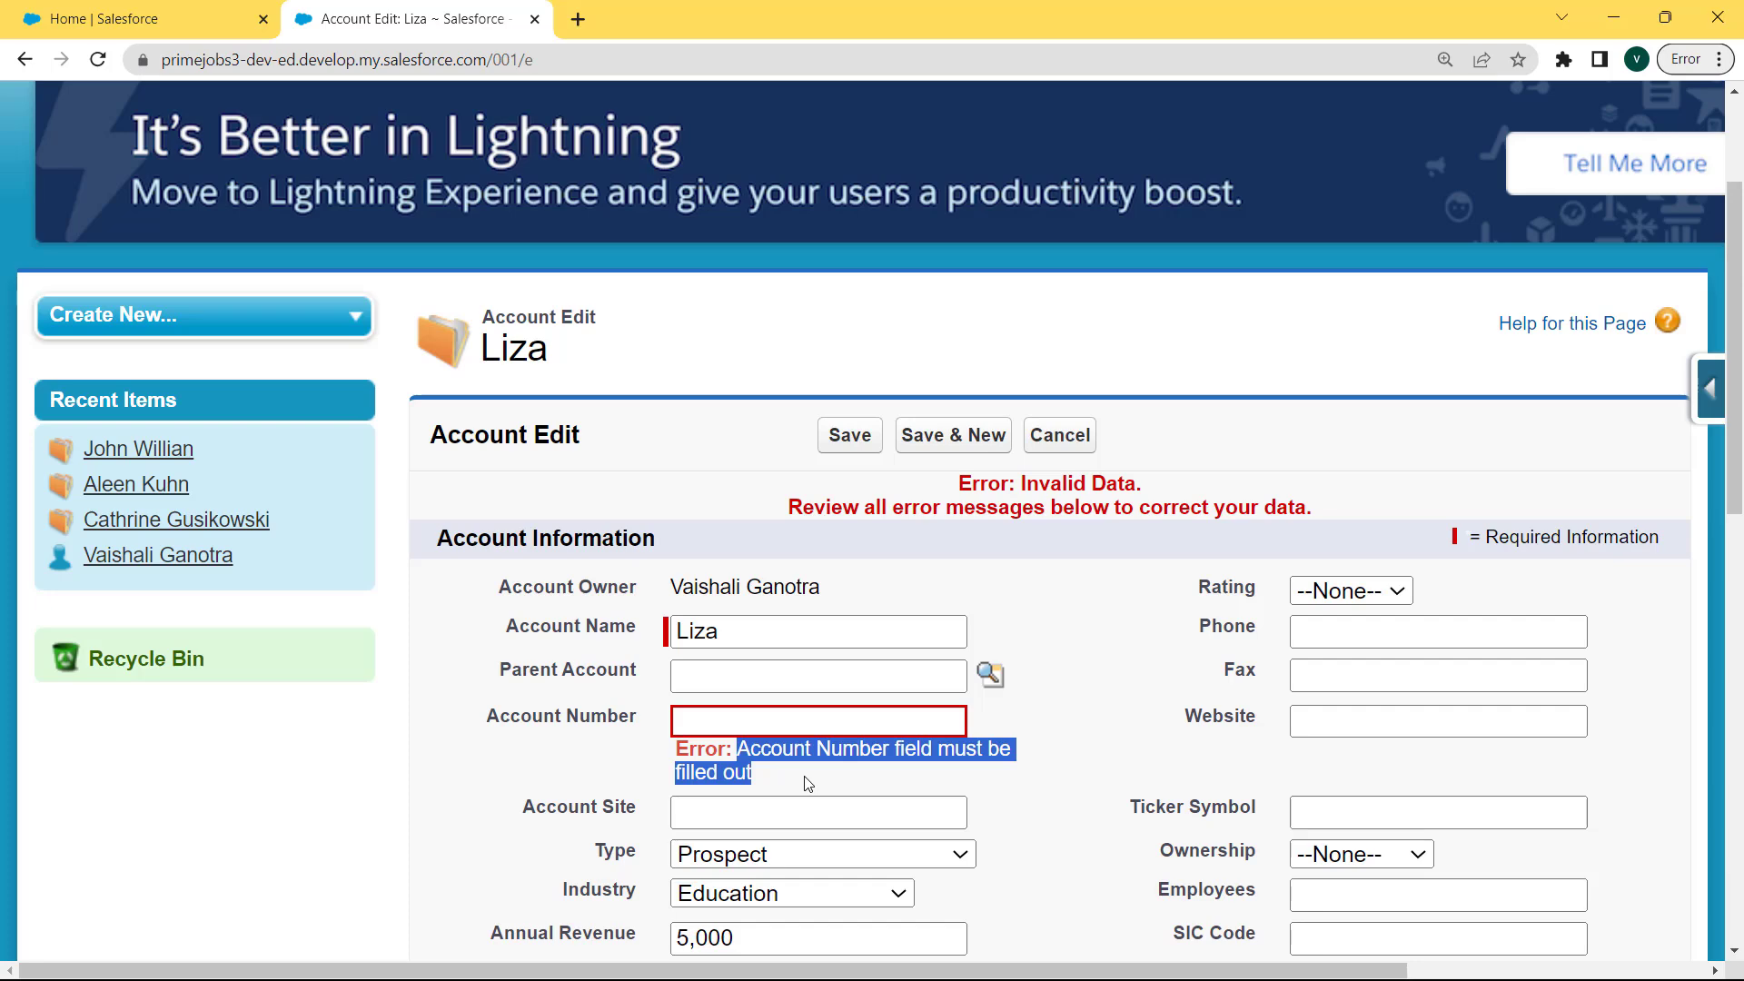
Fill in the account number, save the account and review its saved details.
left_click(722, 719)
type("649840046")
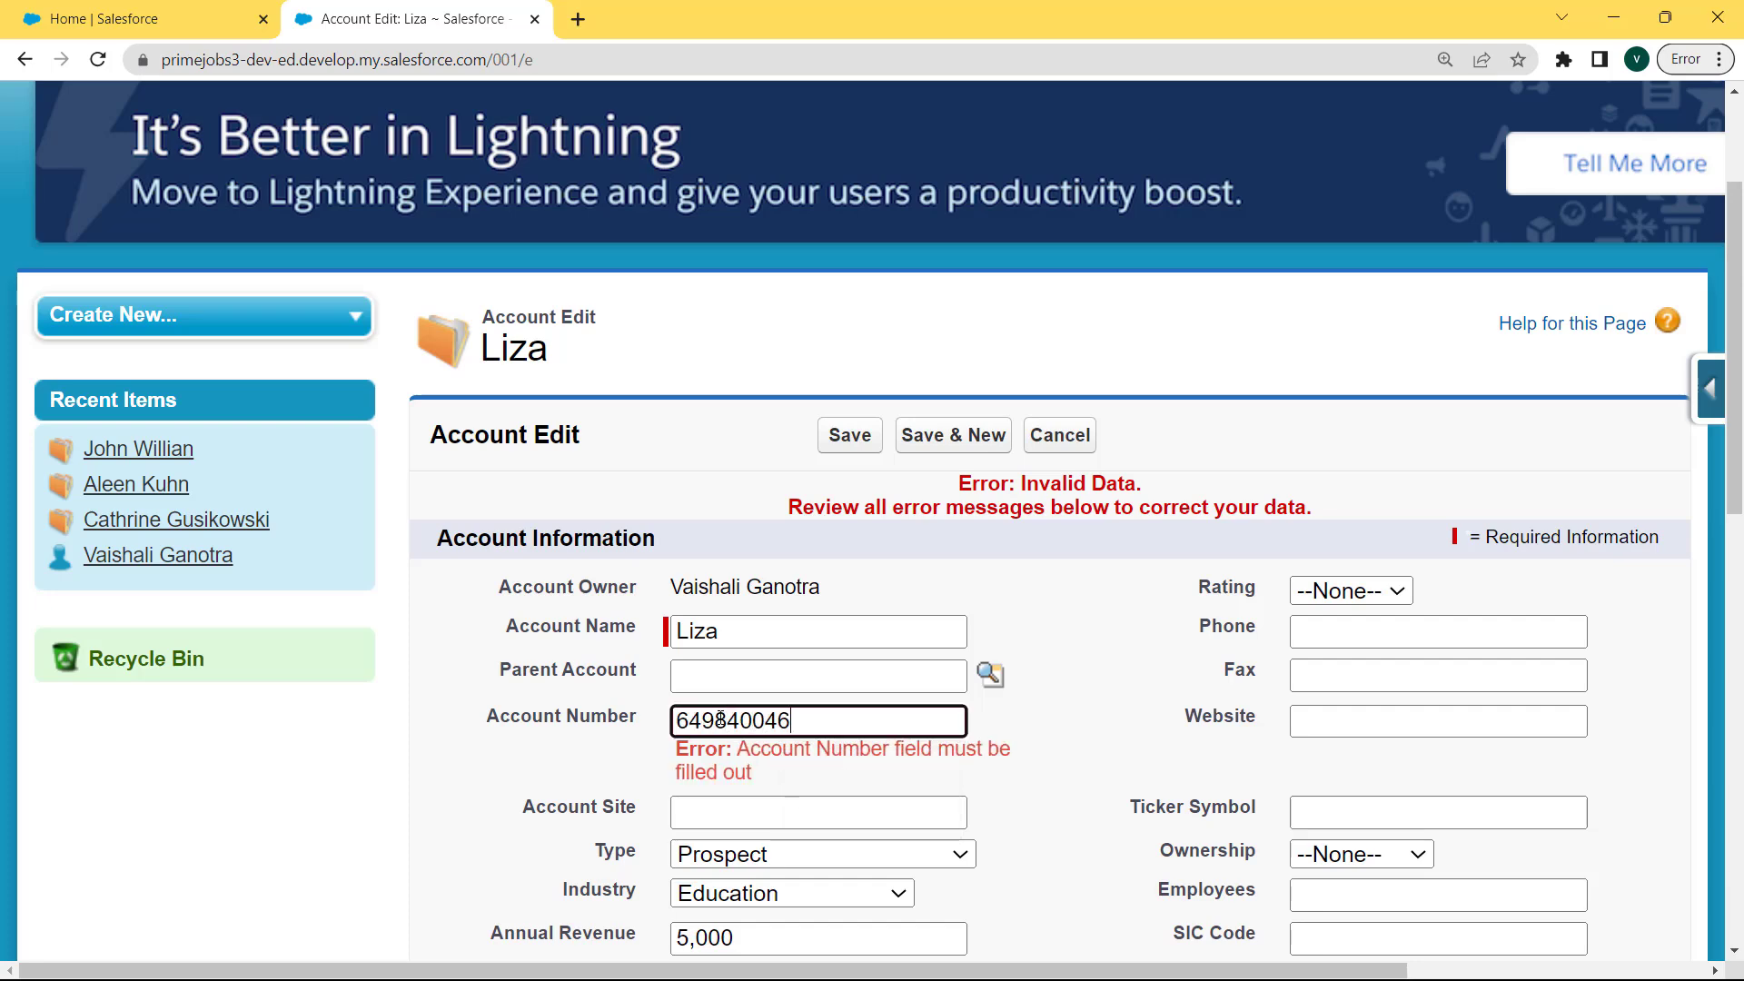
scroll(861, 336, "down", 1)
left_click(861, 334)
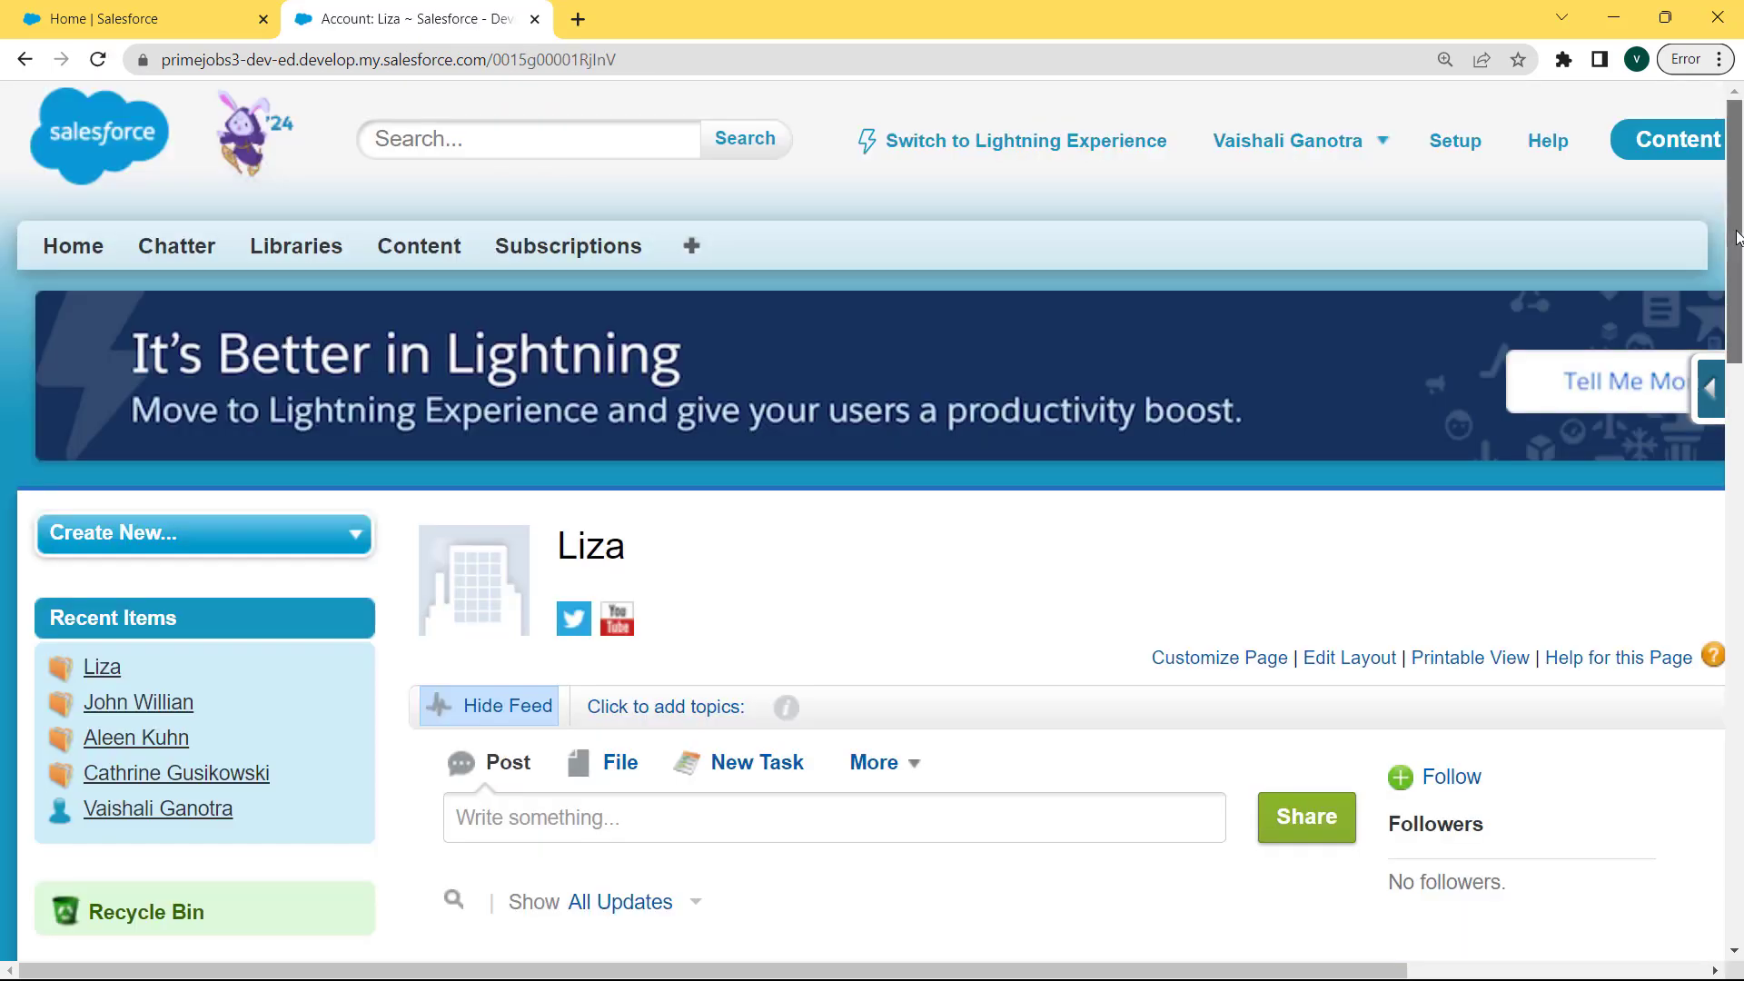
left_click_drag(1737, 238, 1739, 490)
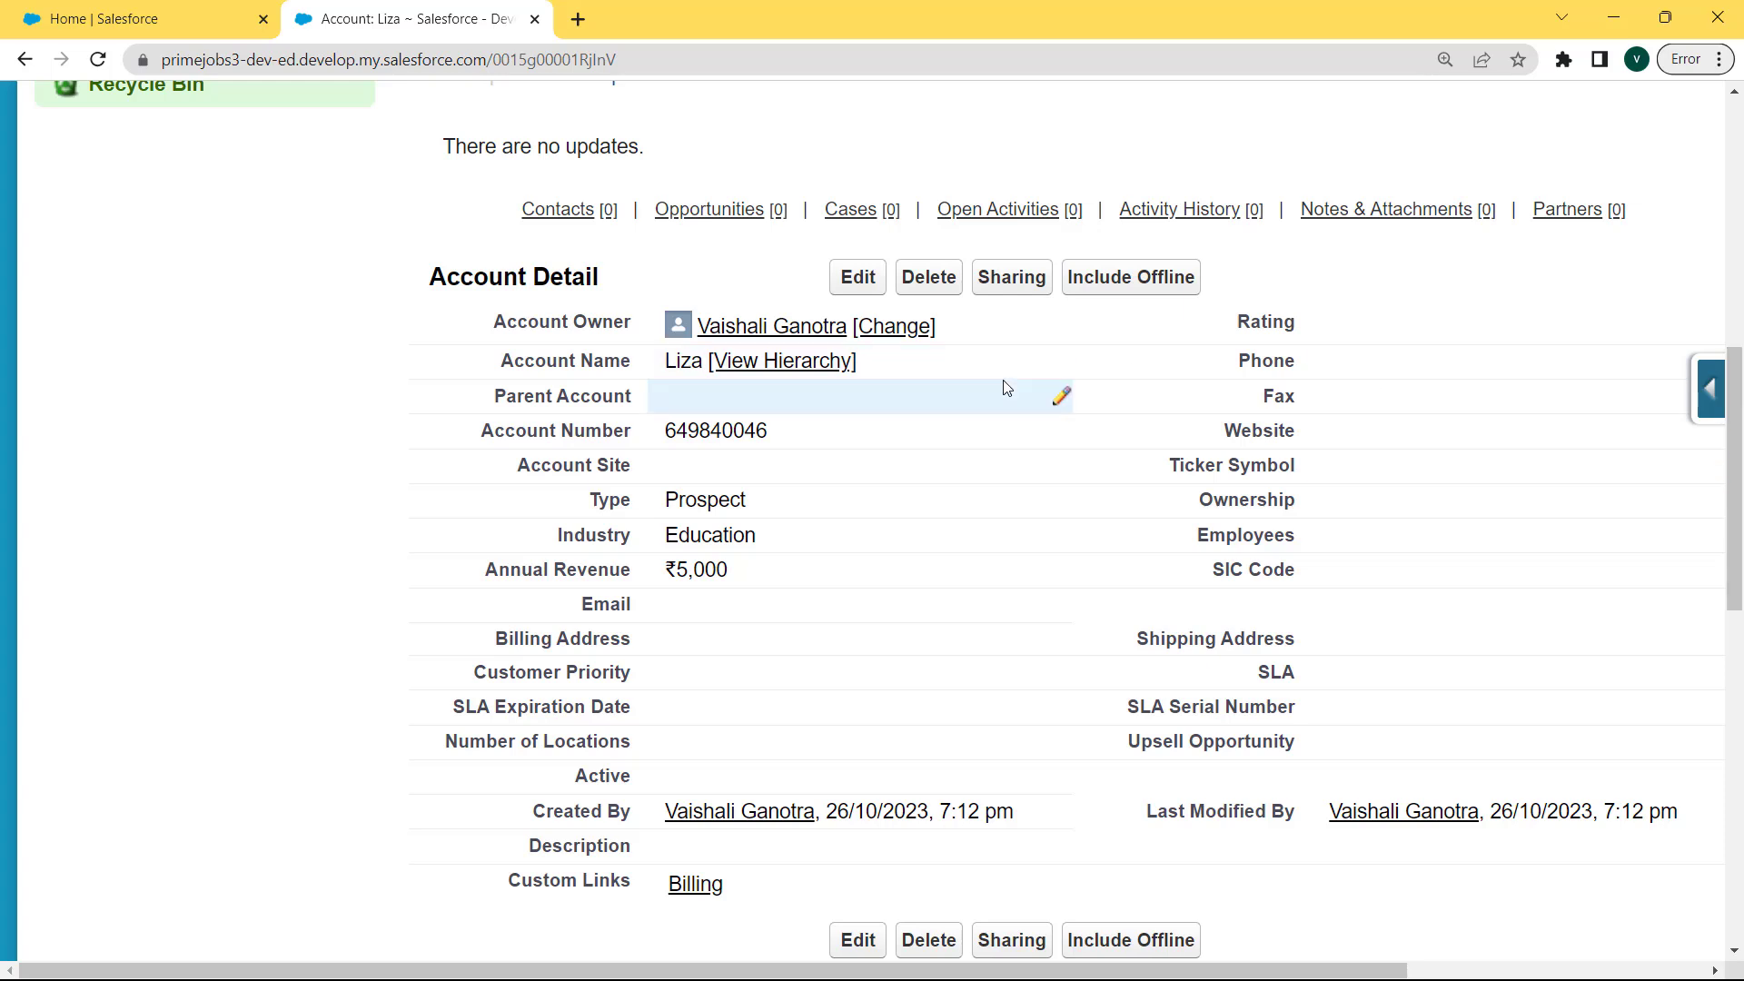